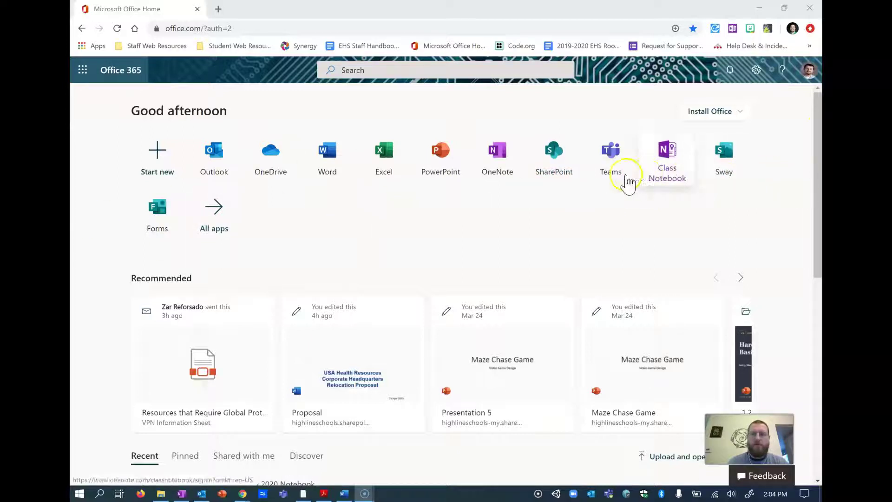
- Open Microsoft Teams and bring up the Class Notebook of the Microsoft Imagine Academy 2020 team
click(612, 162)
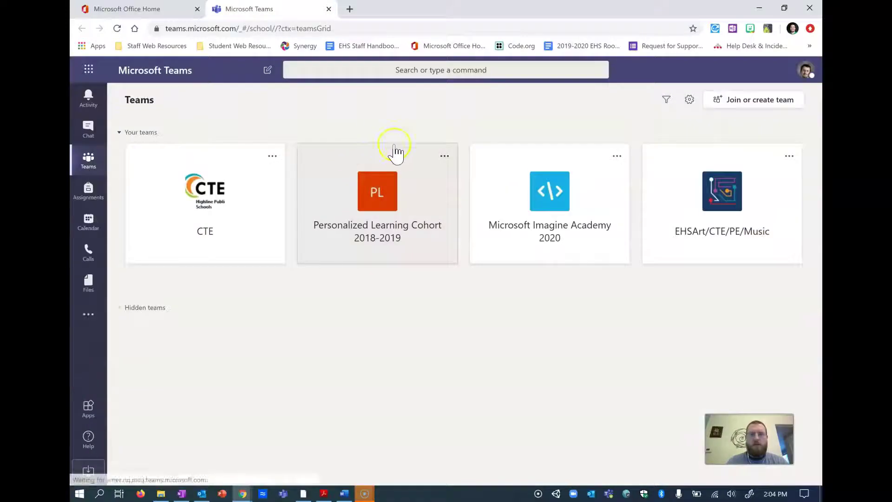
click(551, 210)
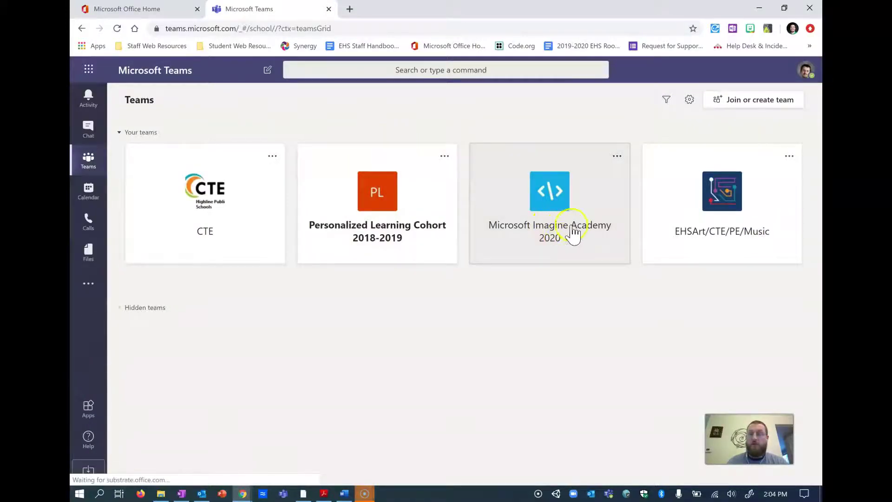
click(548, 229)
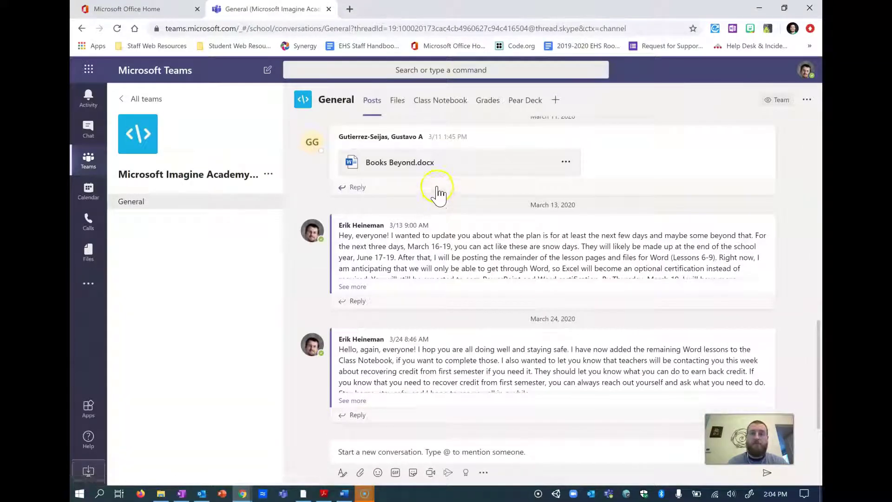
click(432, 104)
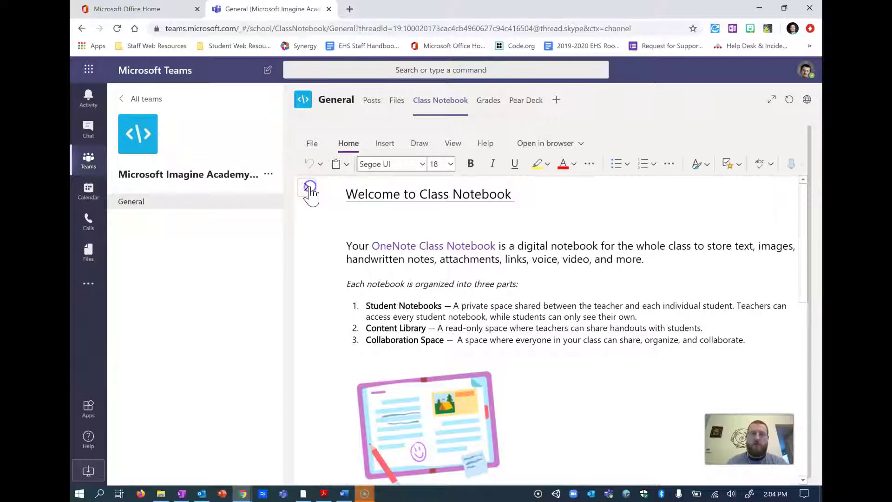
- Open the page "Lesson 5: Setting Page Layout" in the Content Library's Word section and go to its Set Margins instructions
click(310, 188)
click(329, 247)
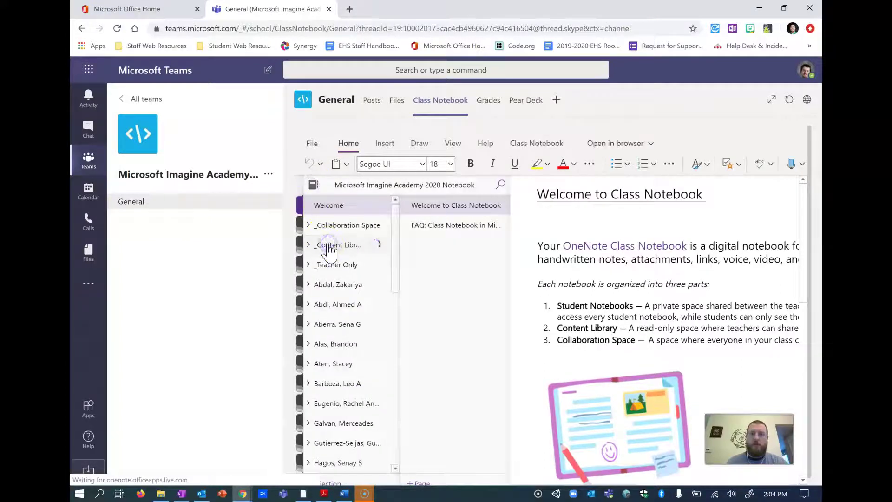
click(329, 305)
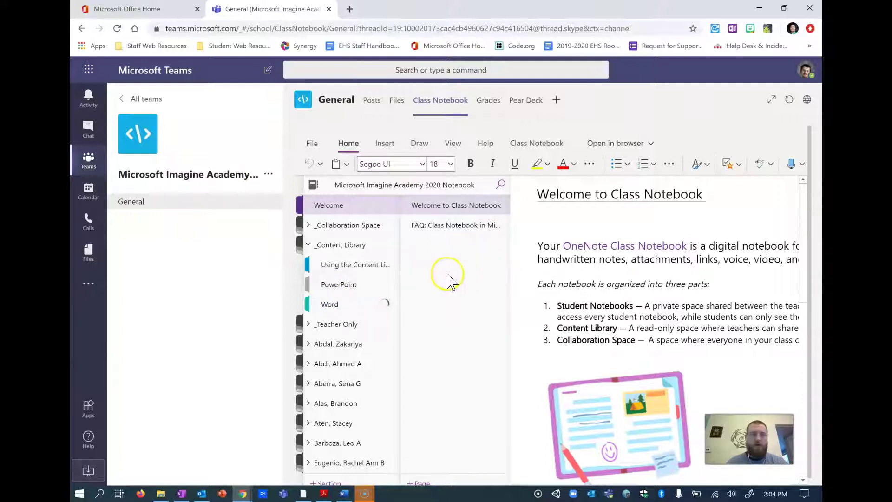
scroll(454, 270, down, 8)
scroll(450, 273, down, 6)
click(450, 254)
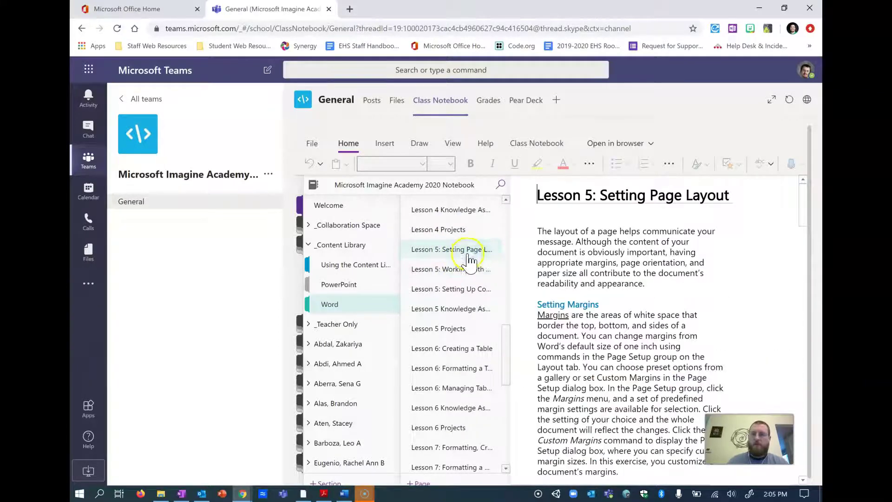
click(602, 244)
click(525, 242)
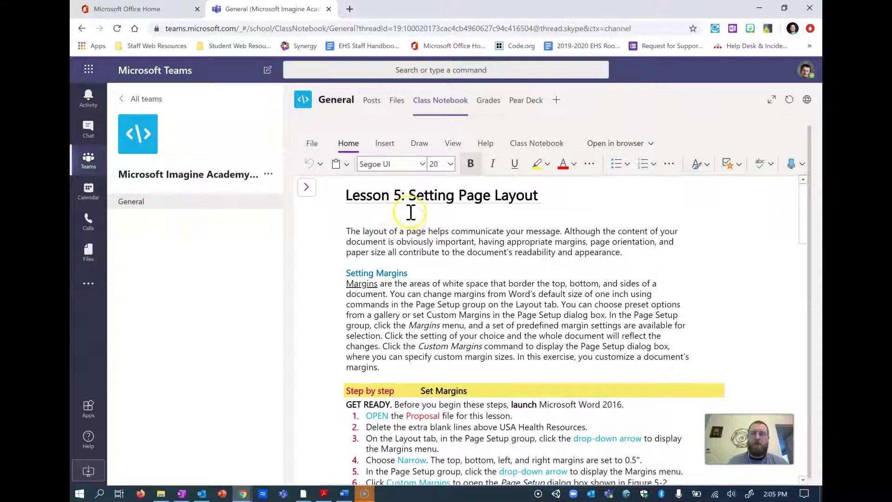
scroll(411, 212, down, 5)
scroll(411, 251, up, 1)
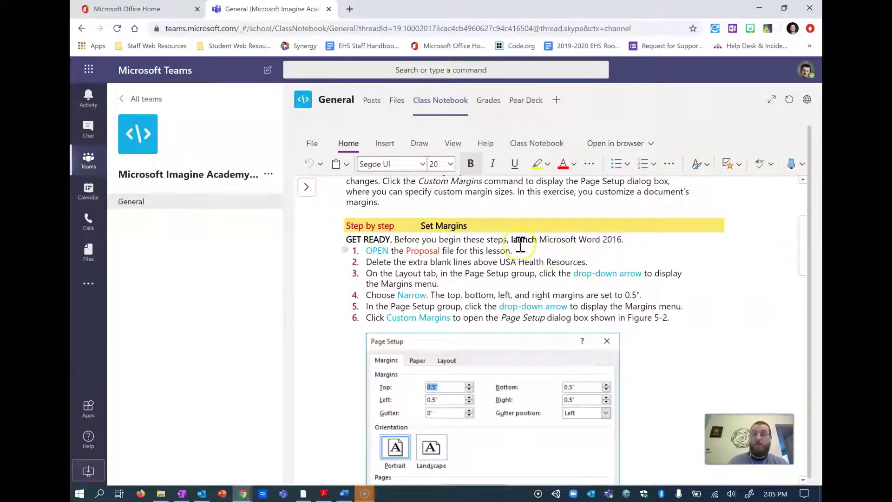
scroll(502, 247, down, 1)
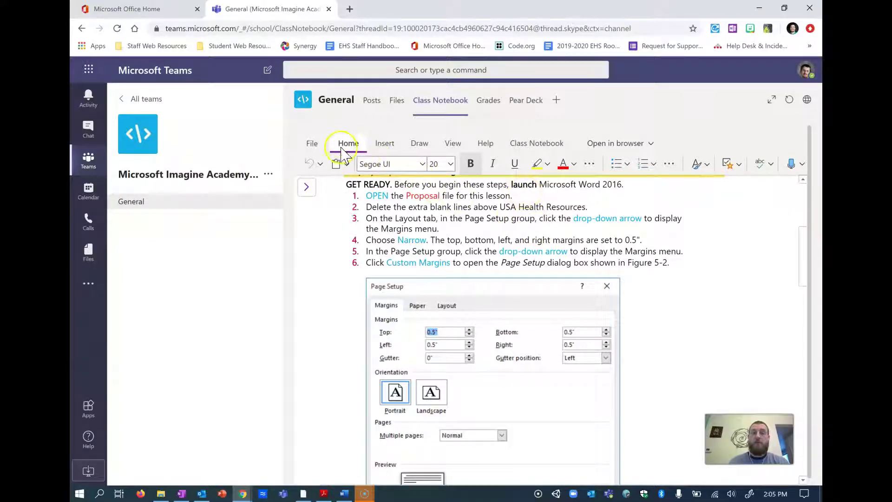
- Open Proposal.docx in Word Online from the team's files under Class Materials, Word files, Lesson 5
click(402, 101)
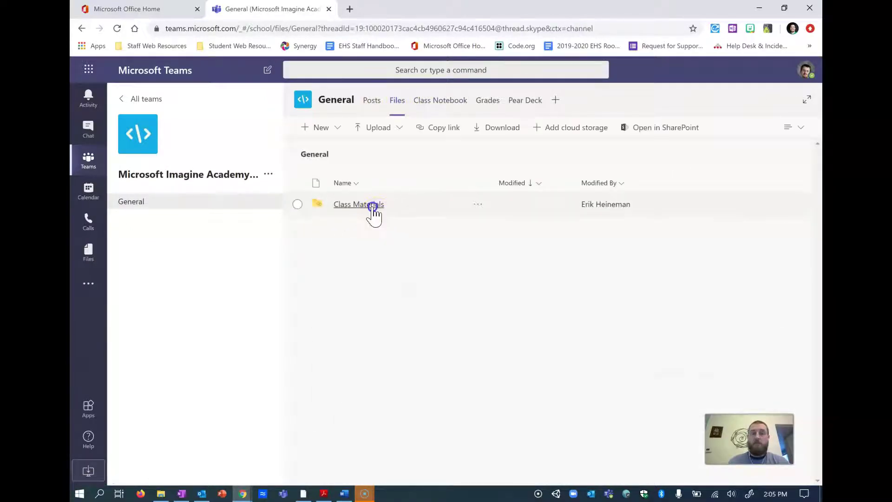
click(372, 205)
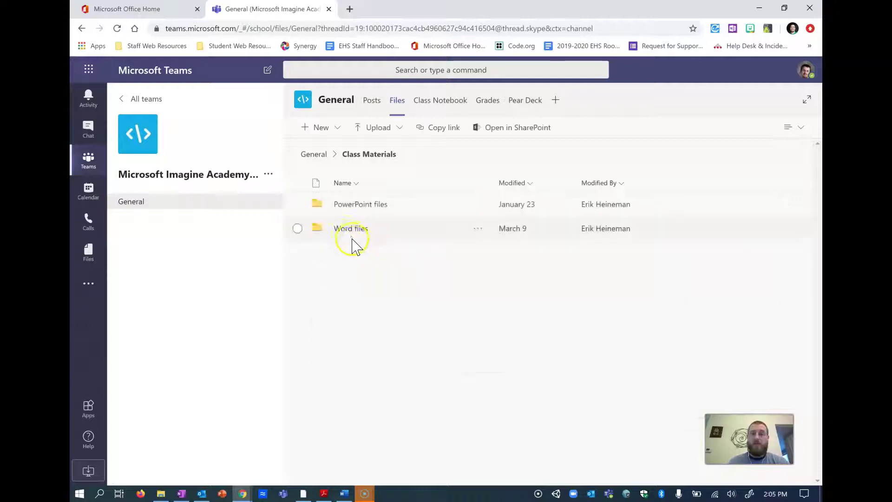
click(351, 232)
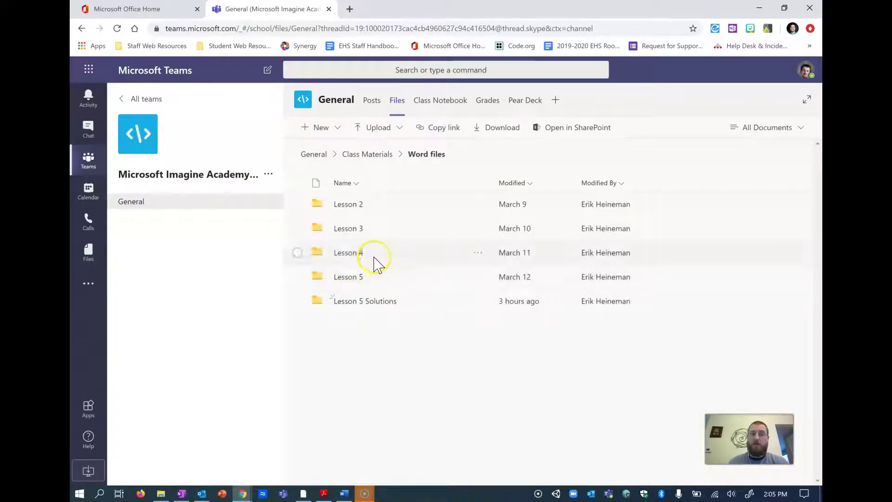
click(359, 277)
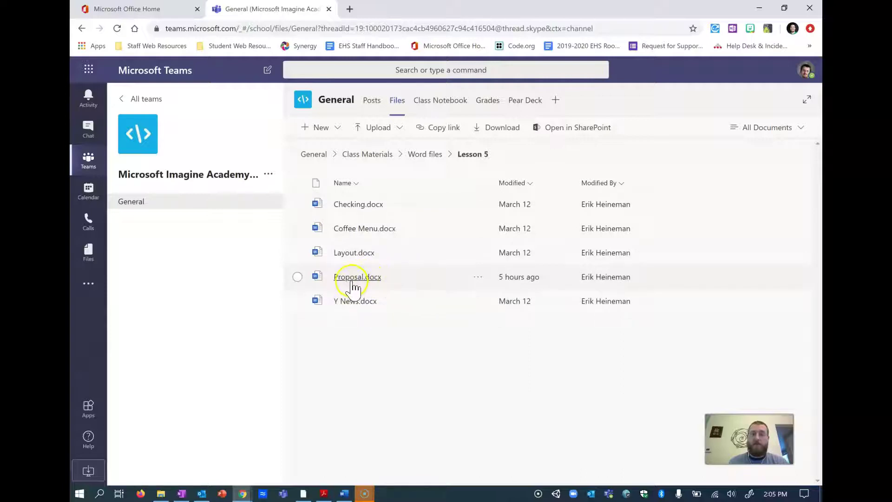
click(480, 278)
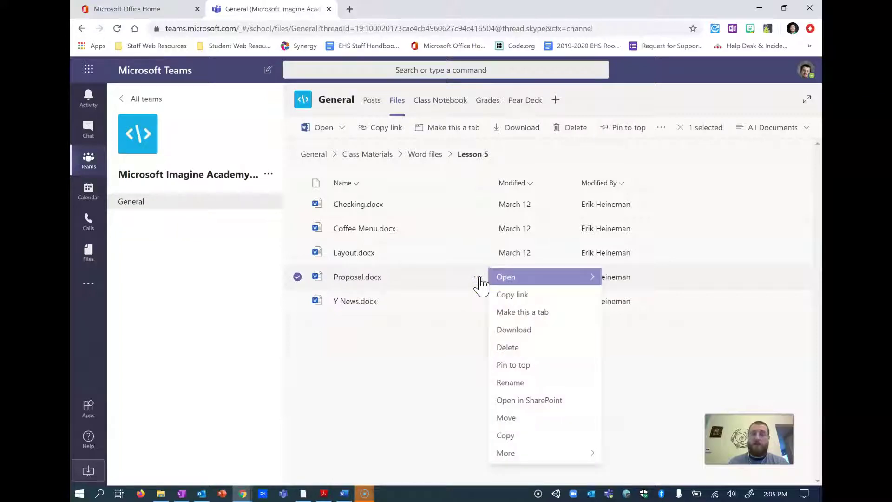
click(571, 280)
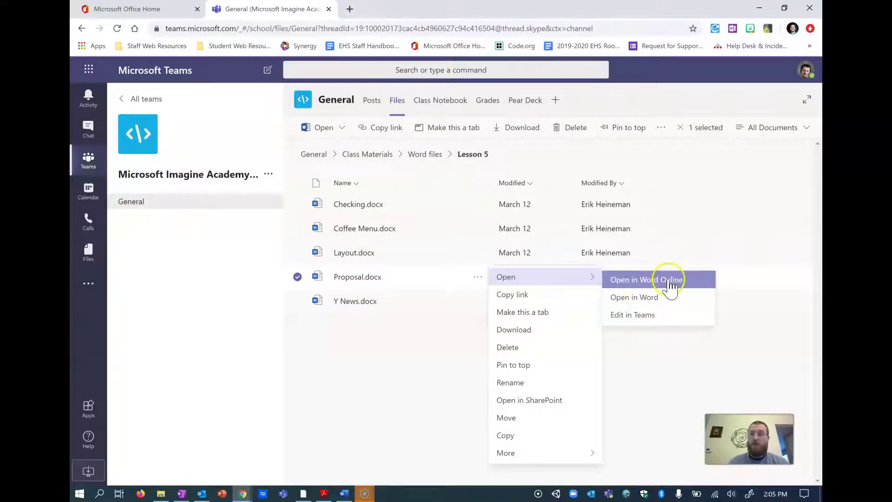
click(670, 281)
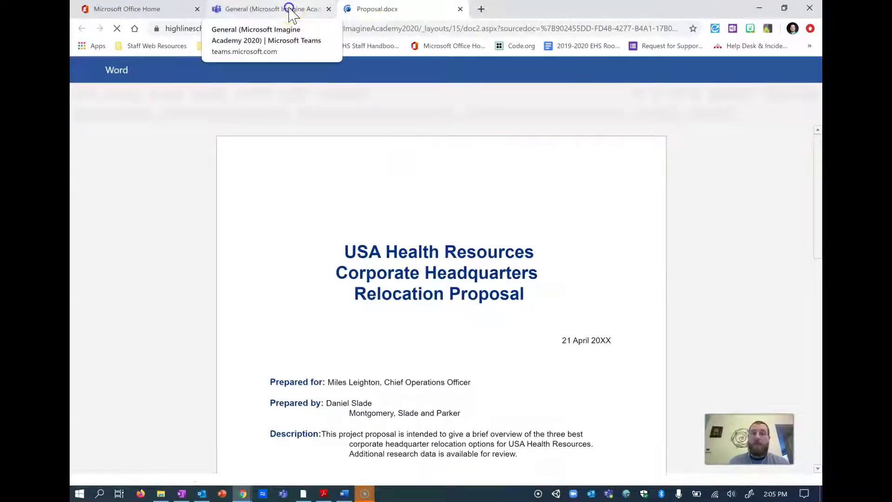
- Return to the Class Notebook in Teams and review the Set Margins instructions for Lesson 5
click(292, 14)
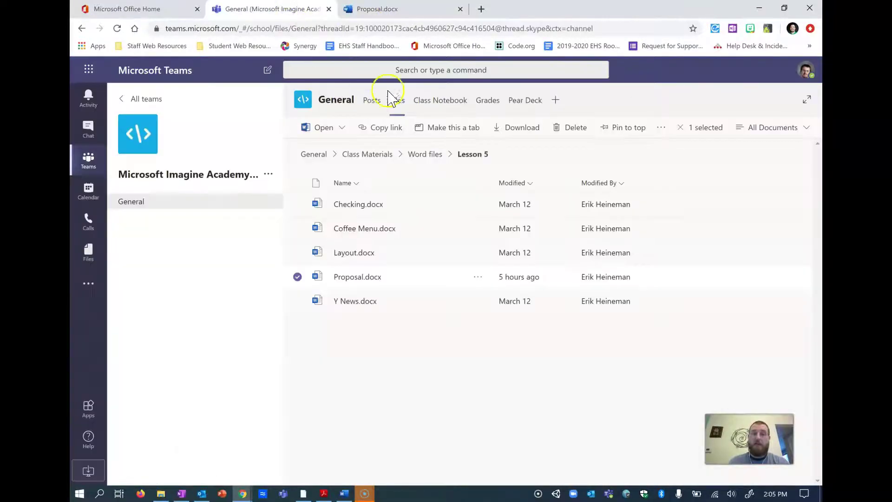
click(461, 105)
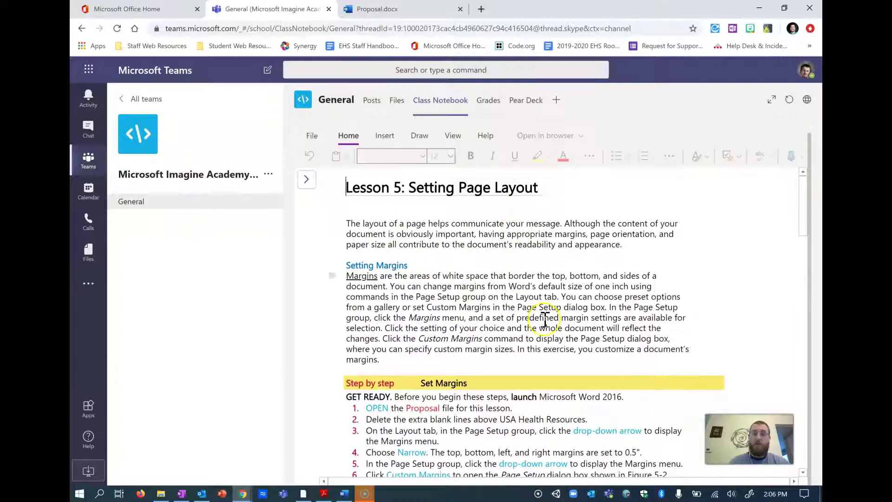
scroll(508, 353, down, 5)
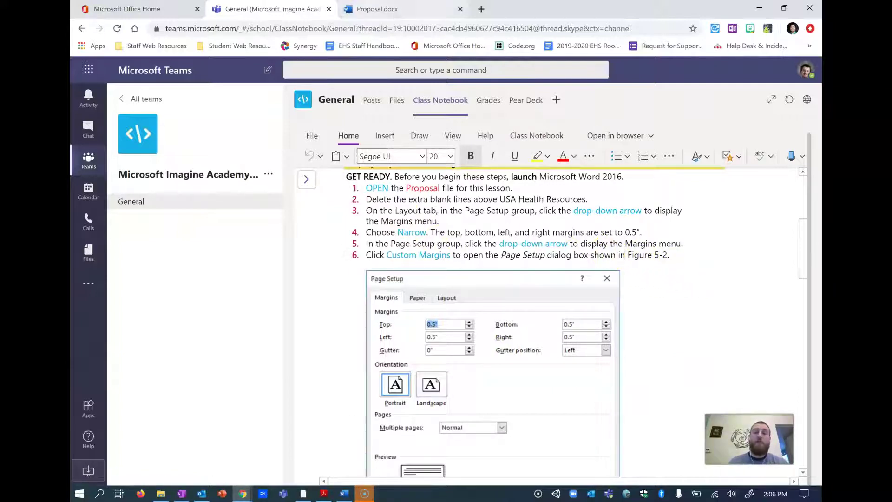
- Switch to the Proposal document and start saving an online copy, choosing the OneDrive folder Microsoft Imagine Academy > Word as location
click(378, 8)
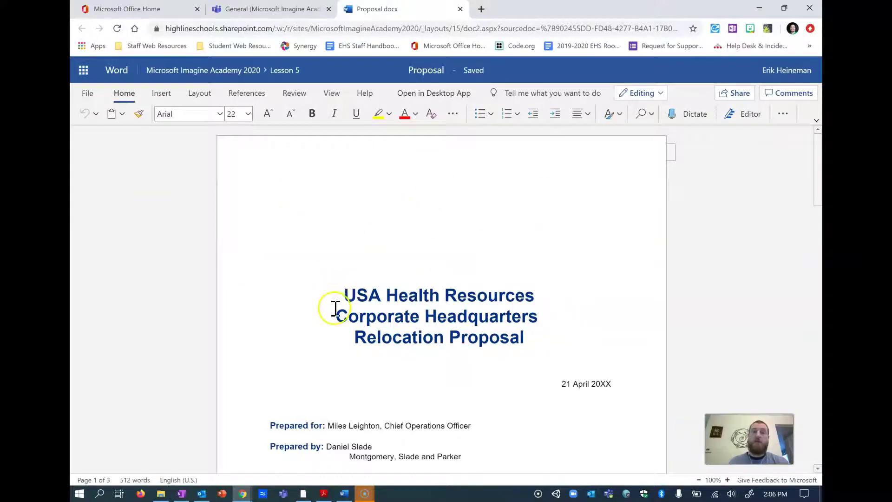
click(86, 93)
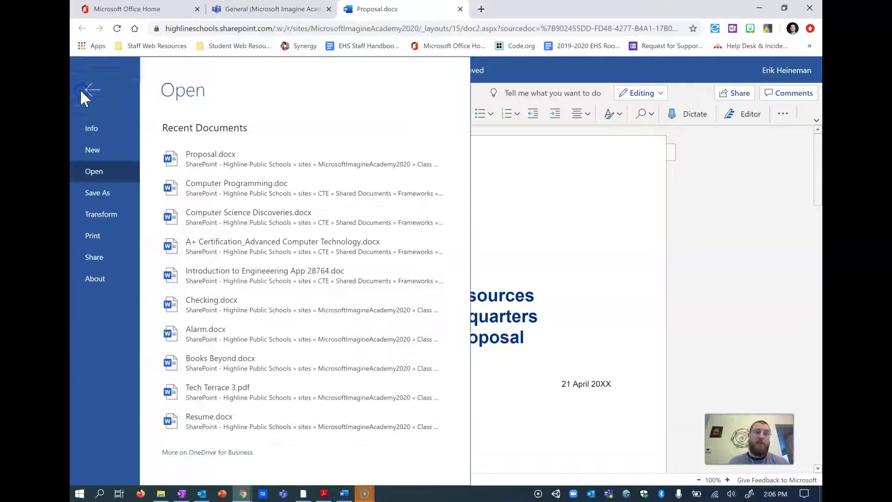
click(119, 190)
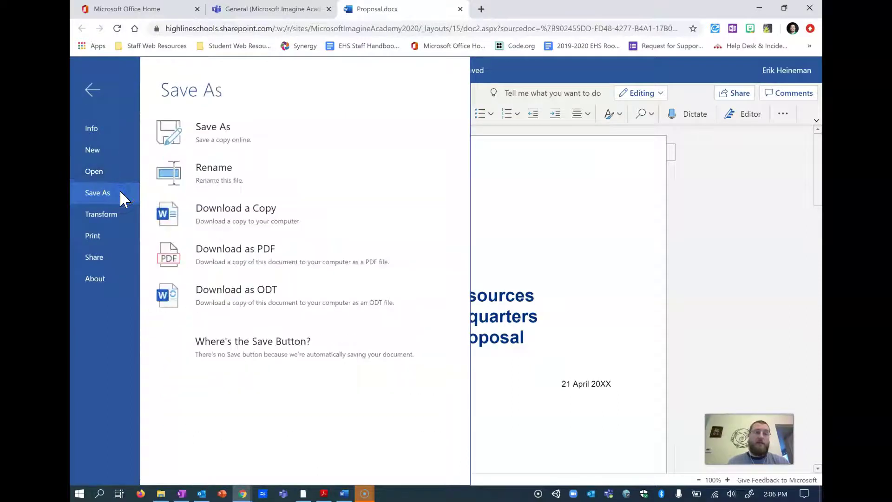
click(245, 126)
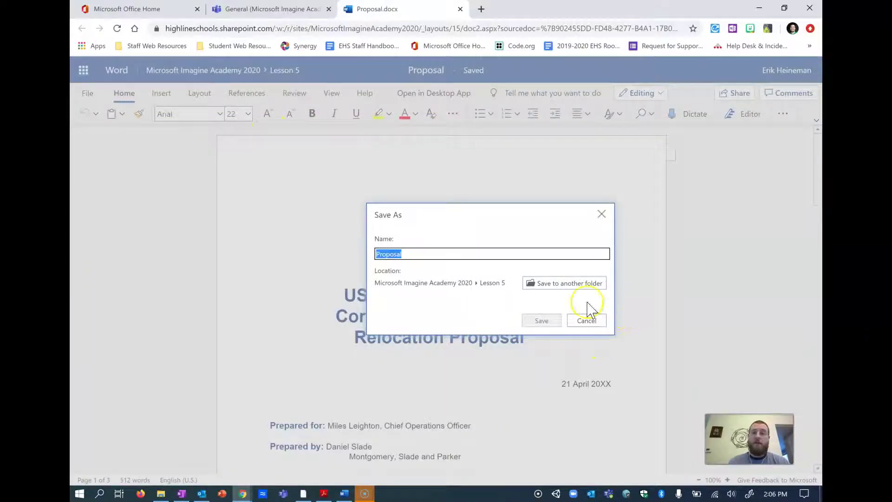
click(558, 283)
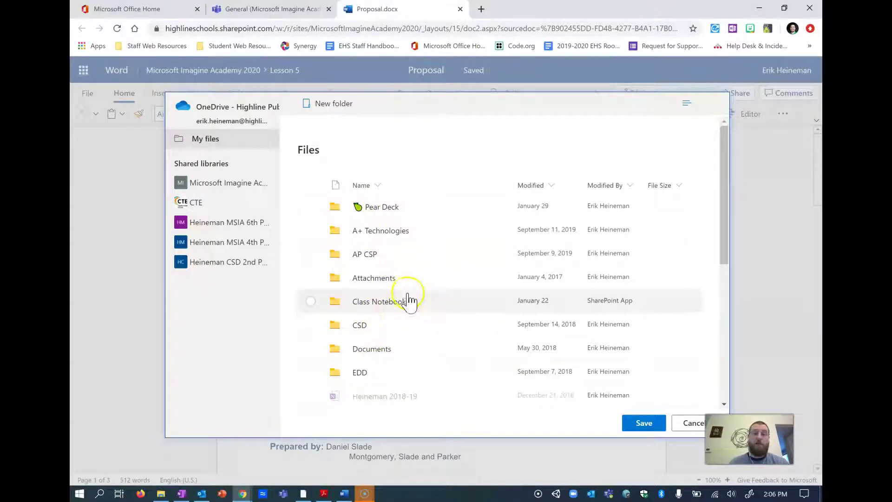
scroll(409, 301, down, 1)
scroll(409, 301, up, 1)
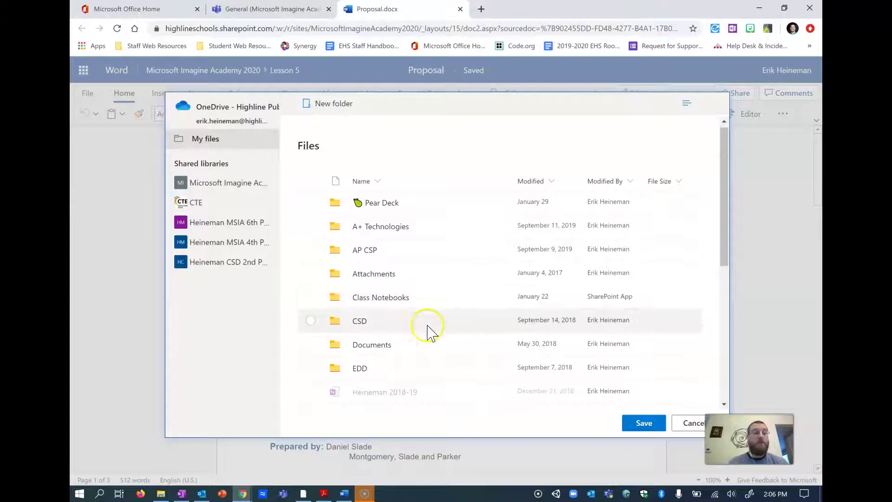
scroll(429, 331, down, 2)
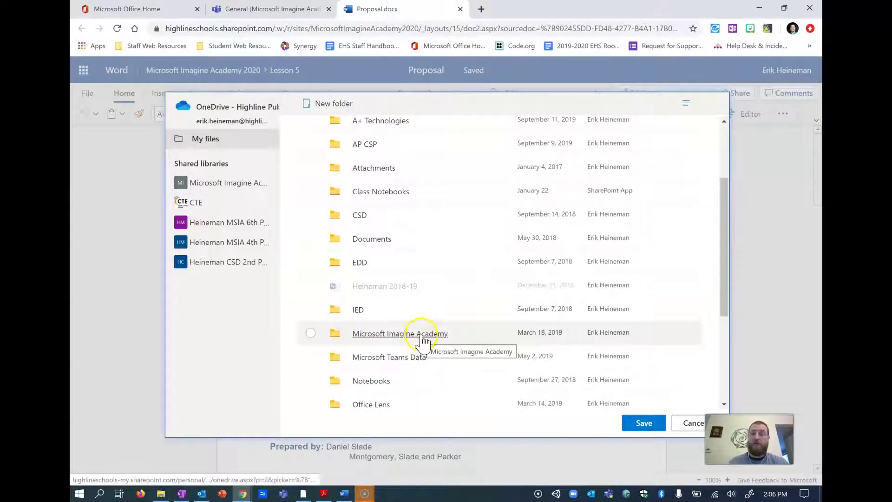
click(423, 341)
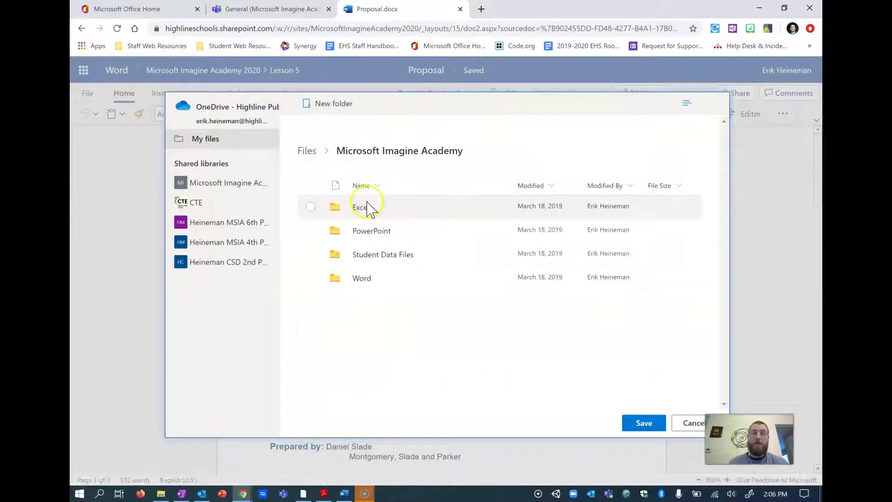
click(363, 279)
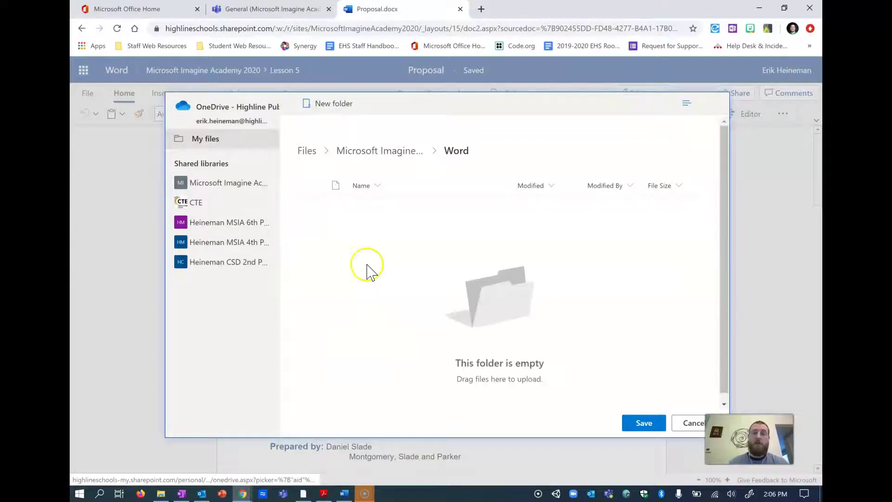
- Create a folder named Lesson 5 inside the Word folder and save the Proposal copy in it
click(331, 106)
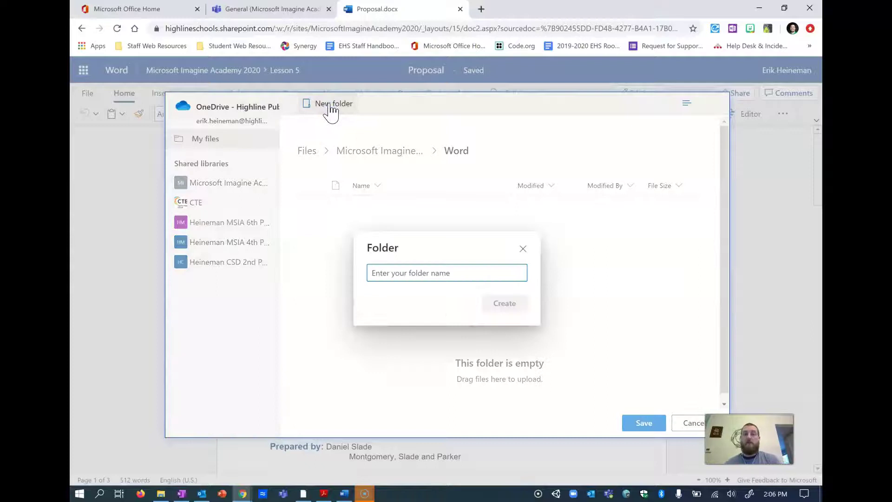
text(Lesson 5)
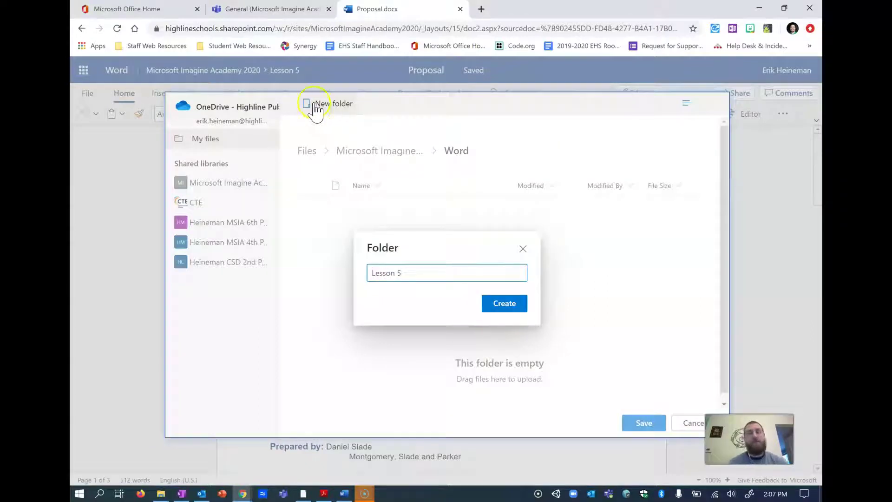
click(504, 305)
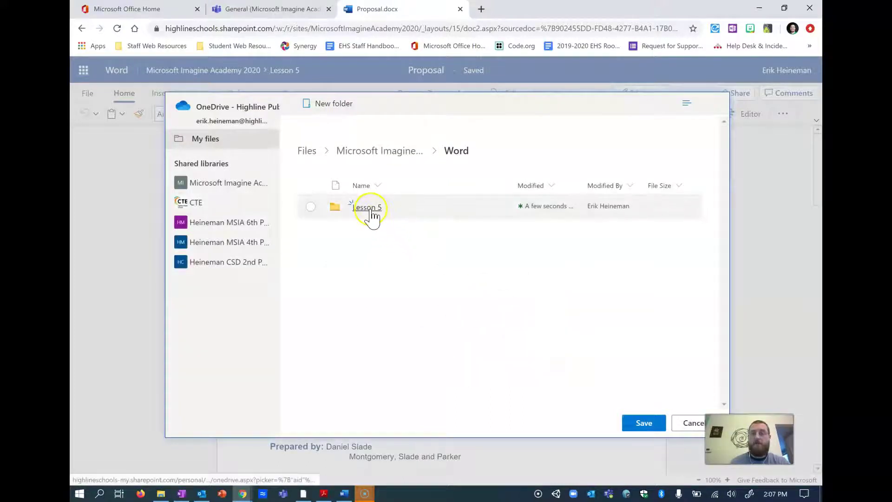
click(371, 208)
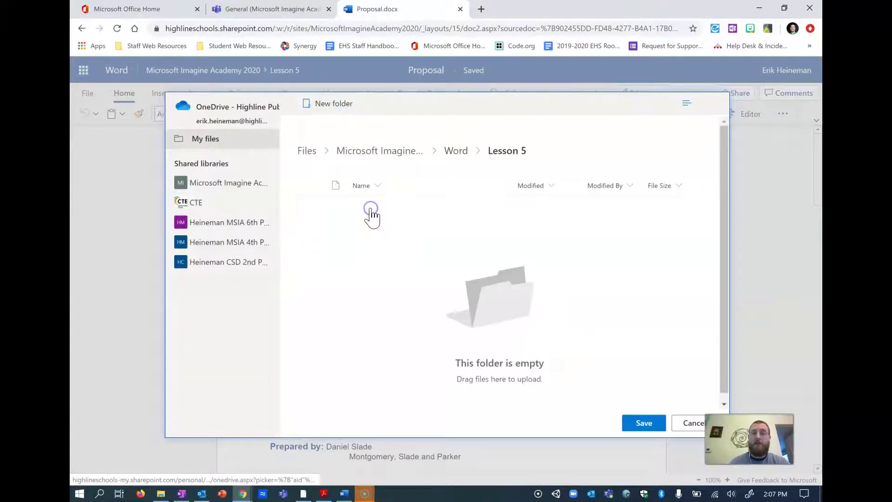
click(644, 423)
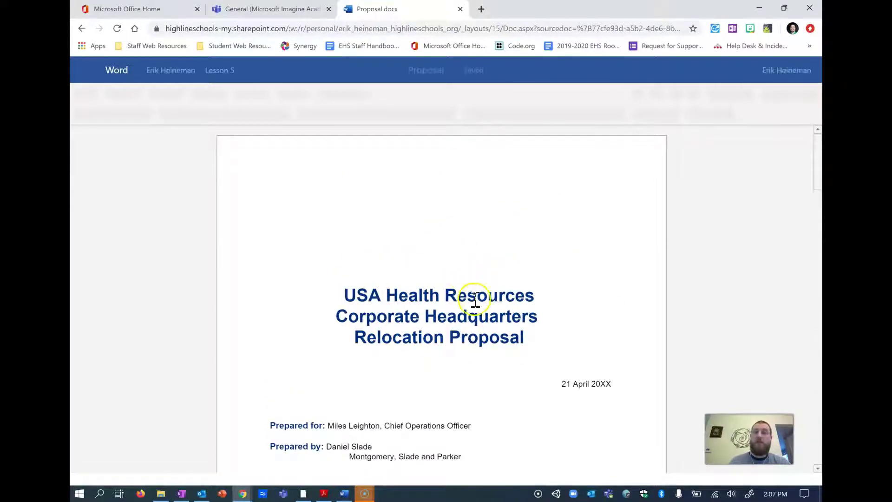
- Return to the Class Notebook in Teams, expand it, and read the Set Margins instructions through saving as Draft Proposal
click(277, 8)
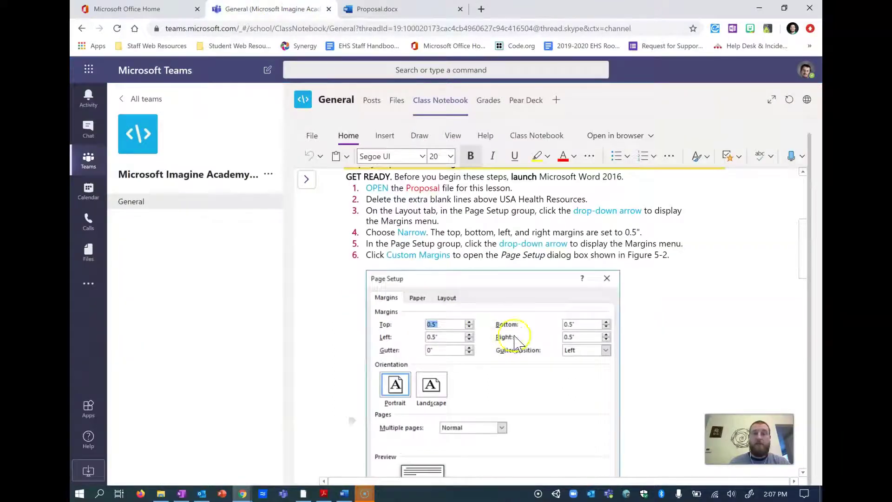
scroll(740, 241, down, 1)
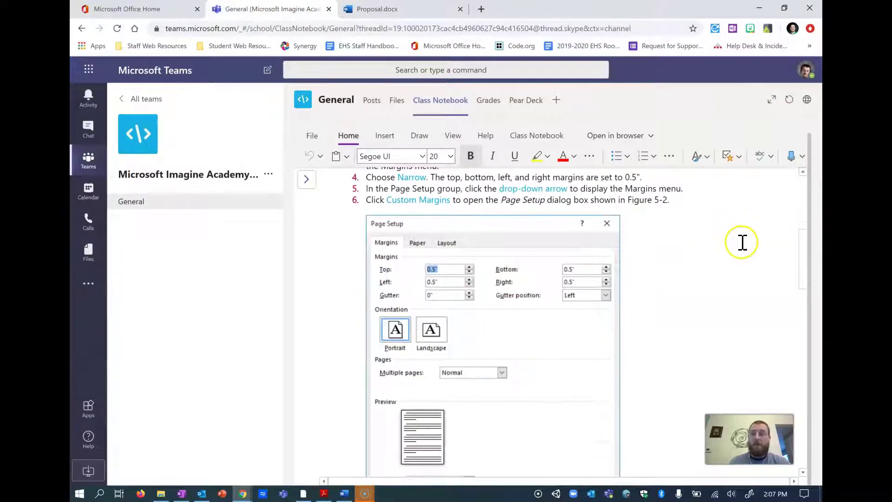
click(772, 100)
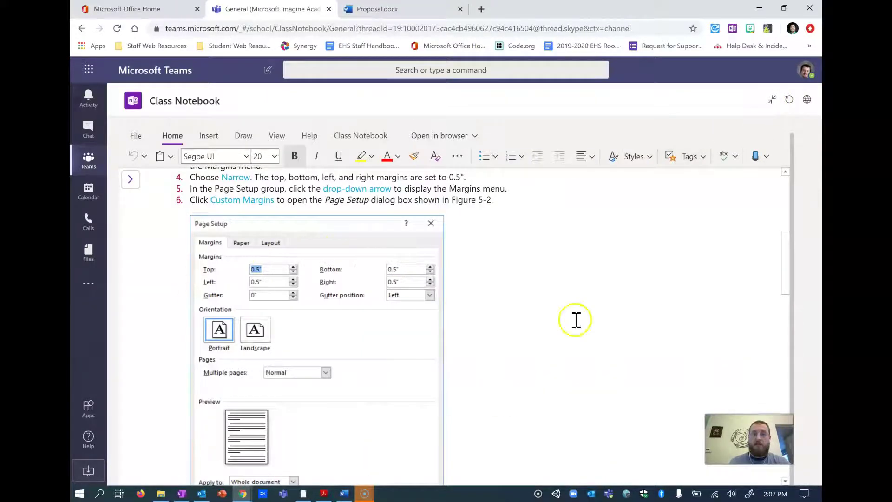
scroll(404, 311, up, 2)
scroll(379, 298, up, 1)
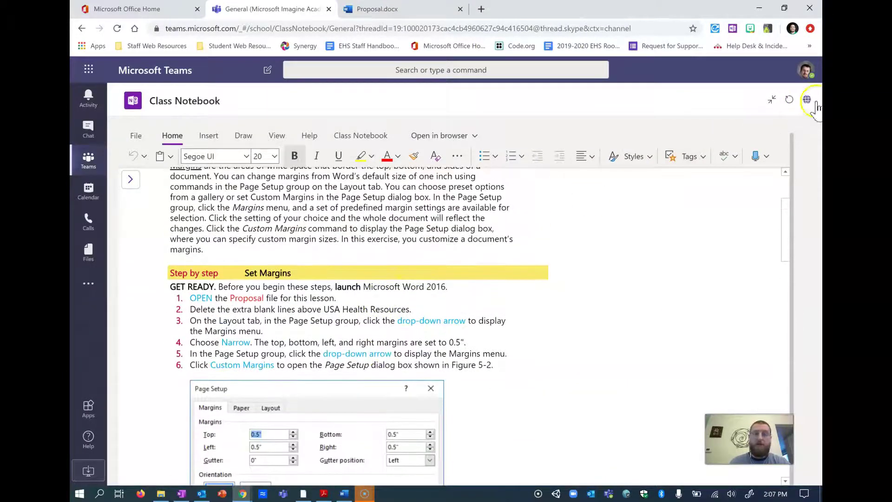
scroll(372, 315, up, 2)
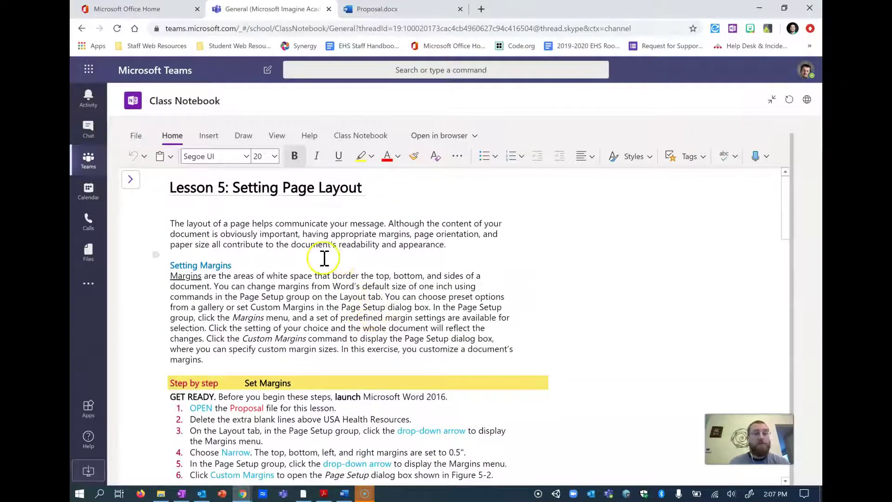
scroll(326, 259, down, 3)
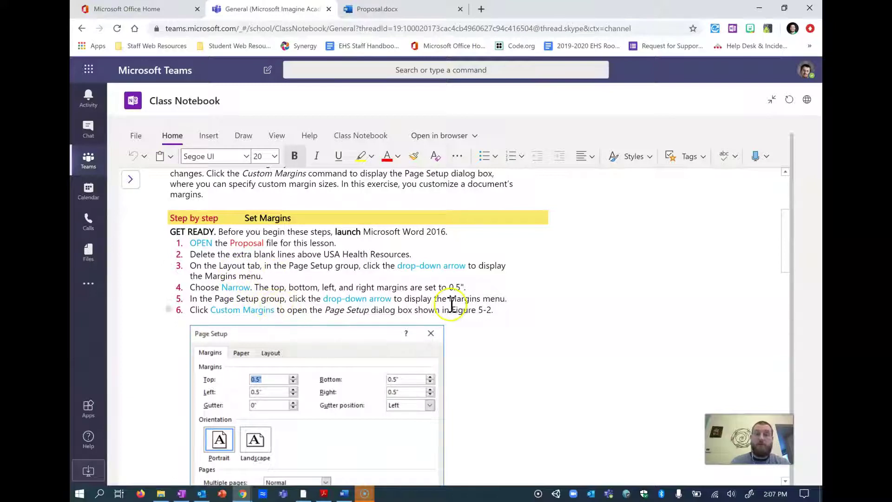
scroll(268, 310, down, 6)
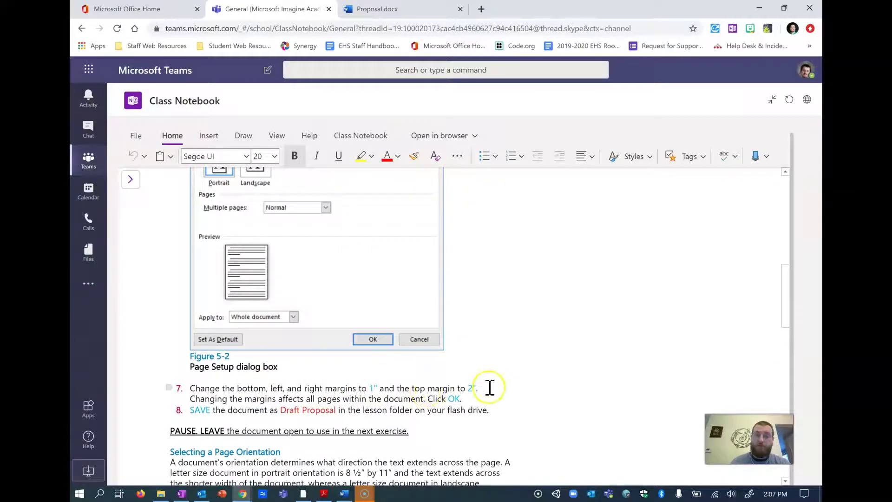
scroll(487, 339, up, 6)
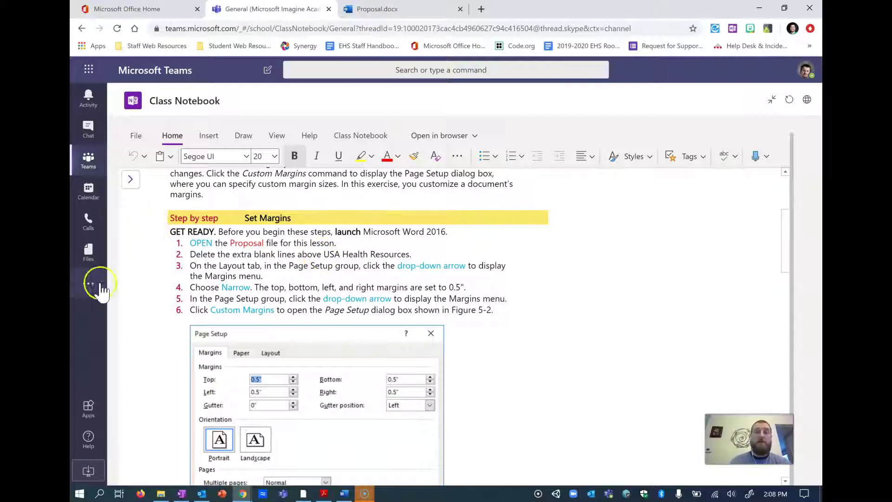
- Switch to the Proposal document and delete the extra blank lines above the USA Health Resources title
click(398, 10)
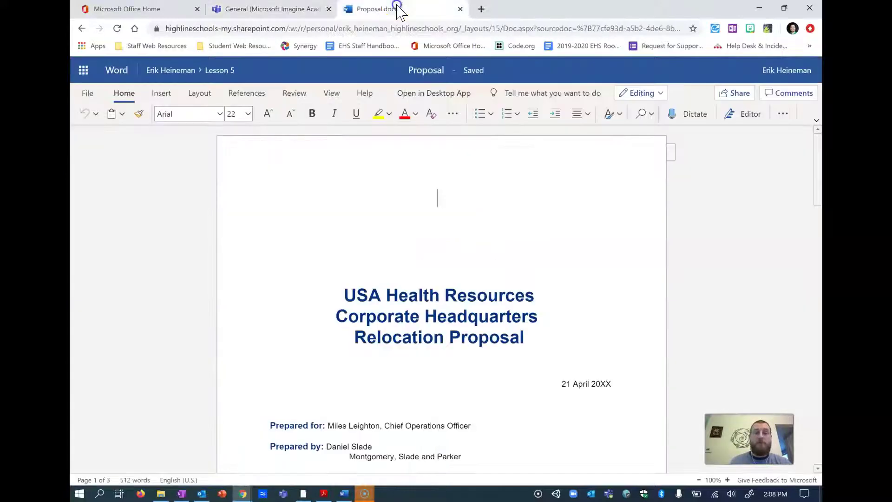
click(432, 168)
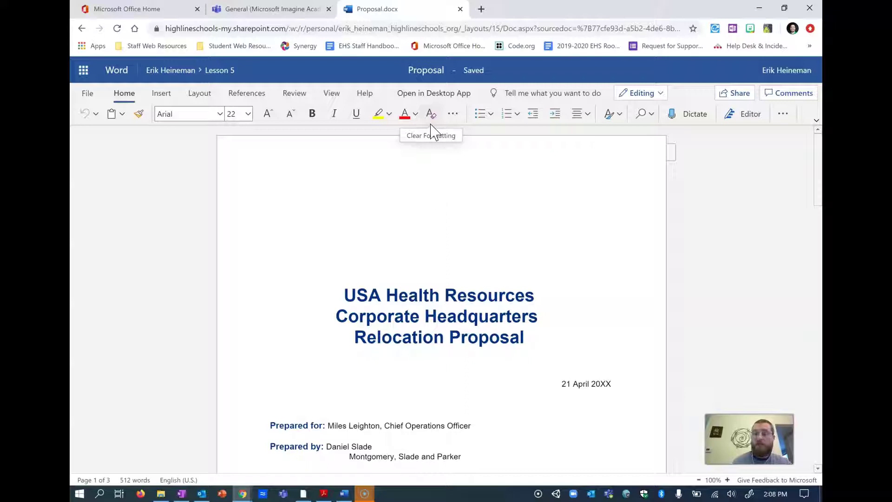
key(Delete)
key(Delete)
key(Delete)
key(Delete)
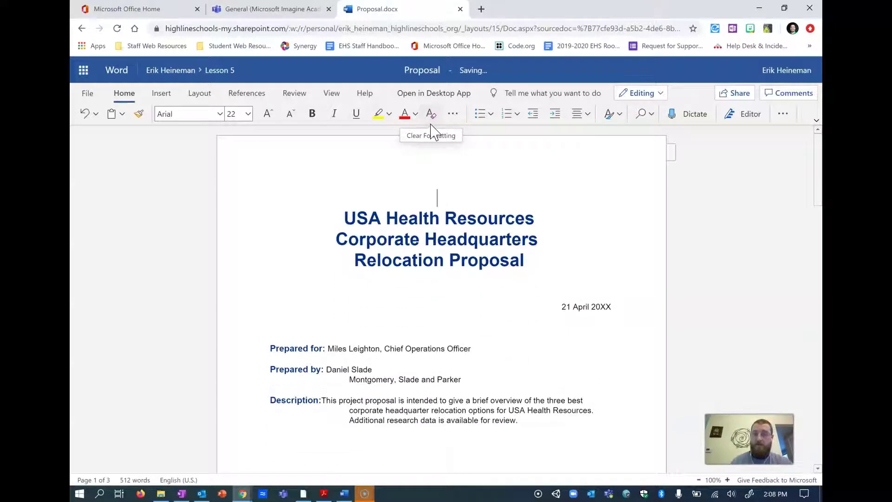
key(Delete)
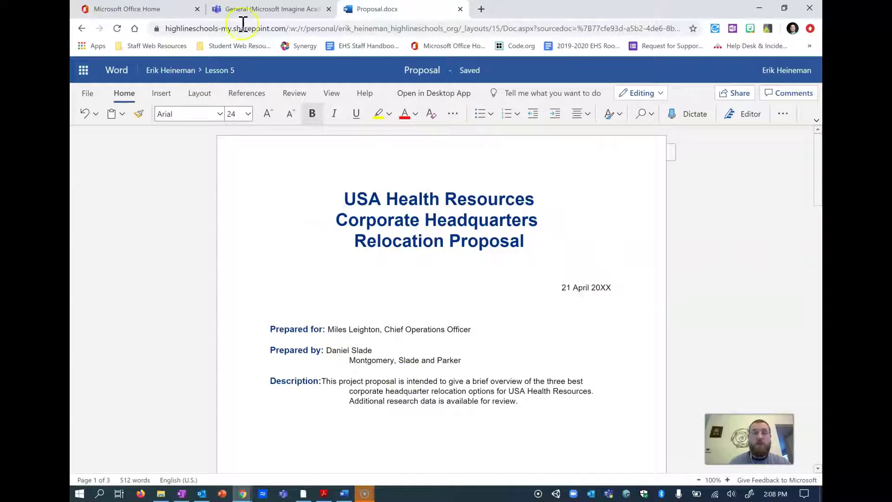
- Apply the Narrow margin preset to the Proposal document
click(207, 99)
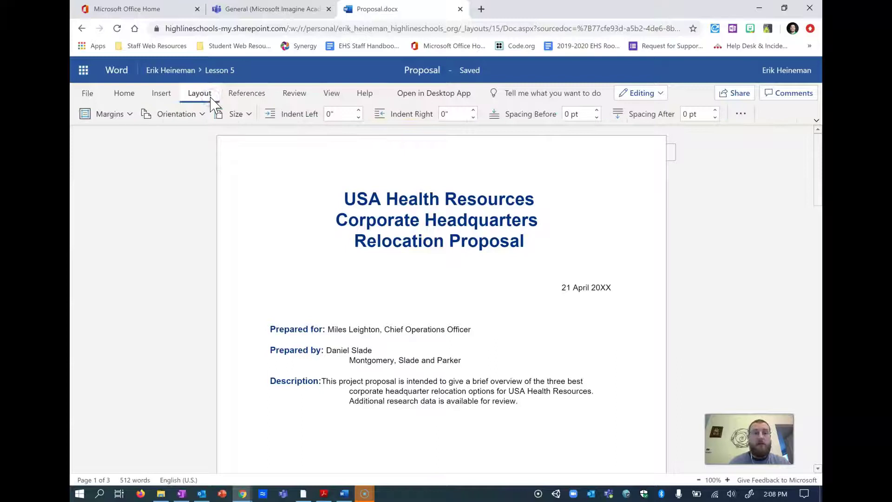
click(119, 115)
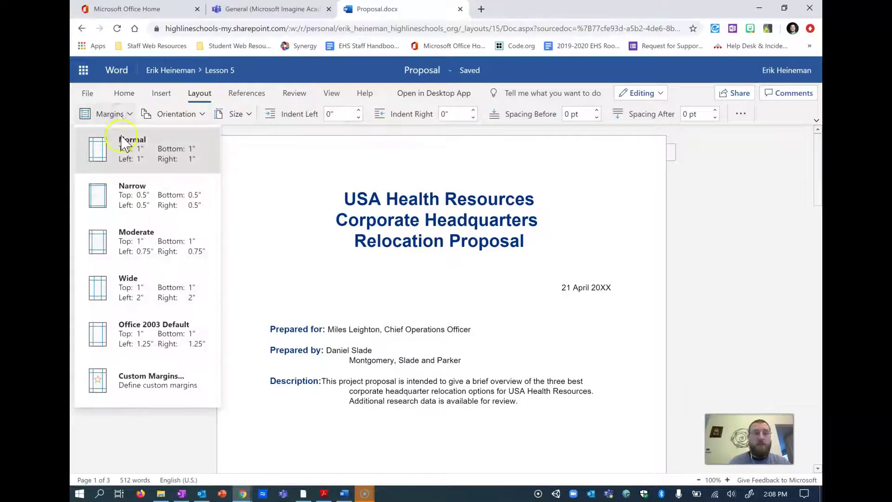
click(132, 190)
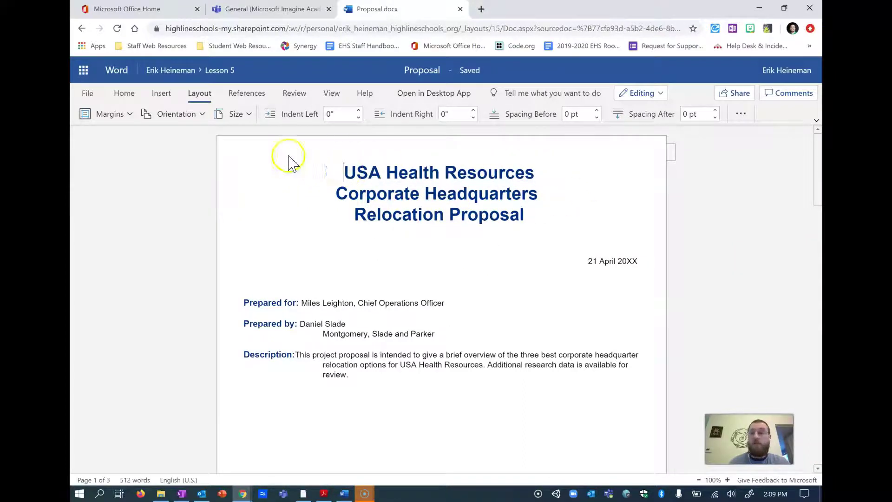
click(327, 94)
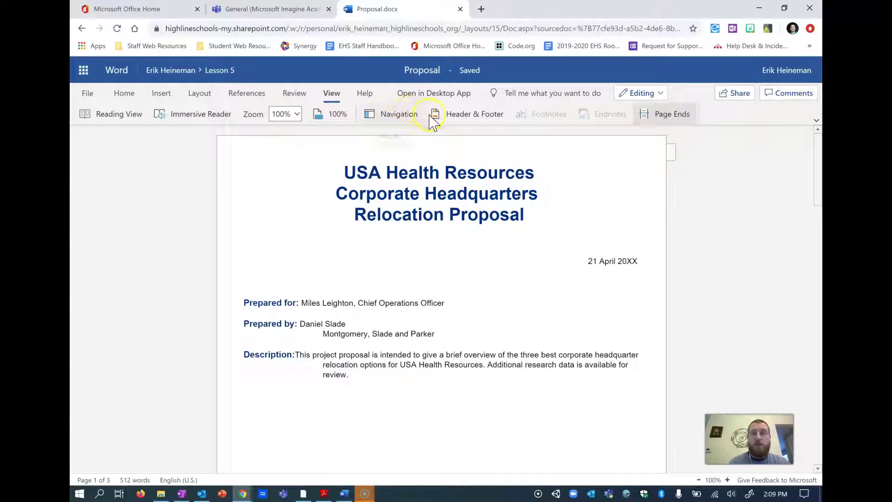
click(679, 117)
click(119, 93)
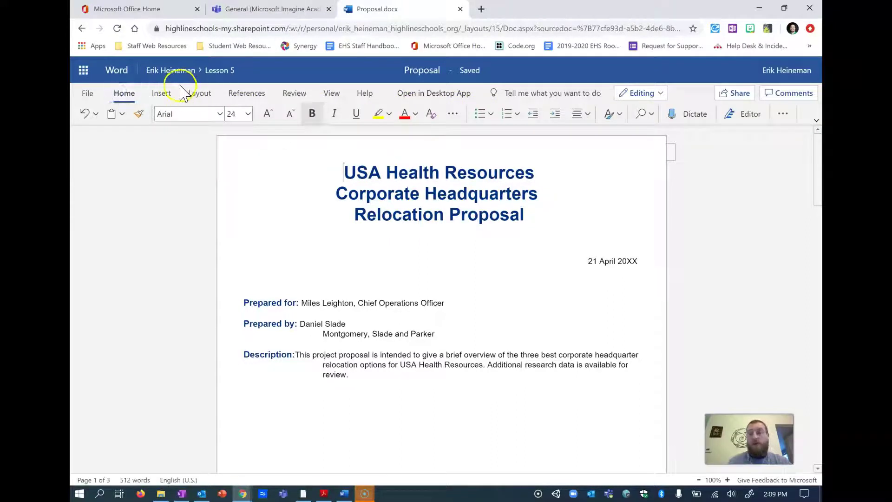
click(158, 93)
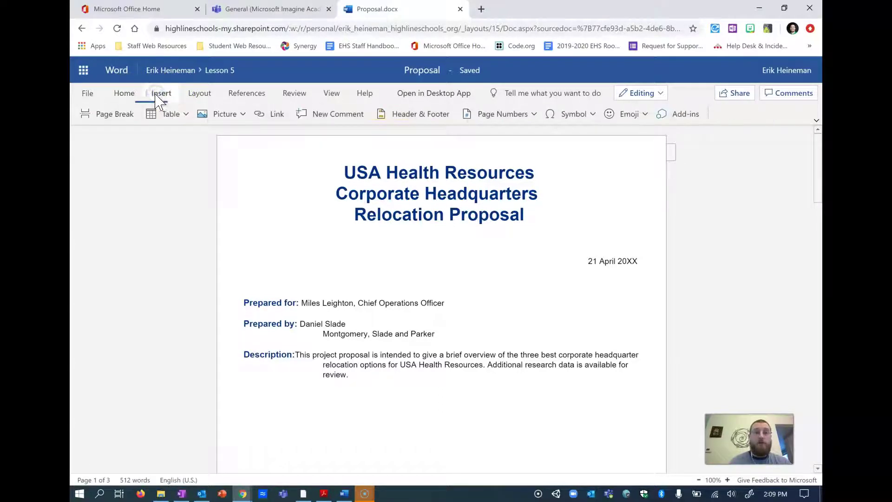
click(333, 95)
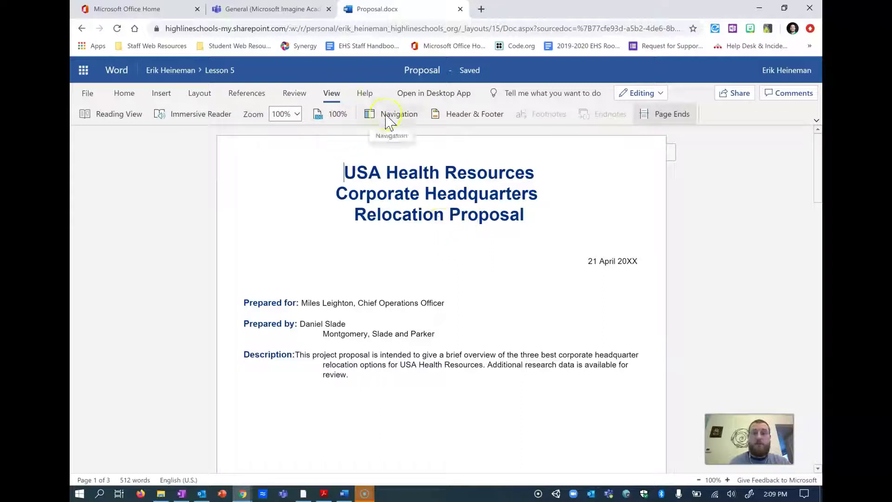
click(298, 94)
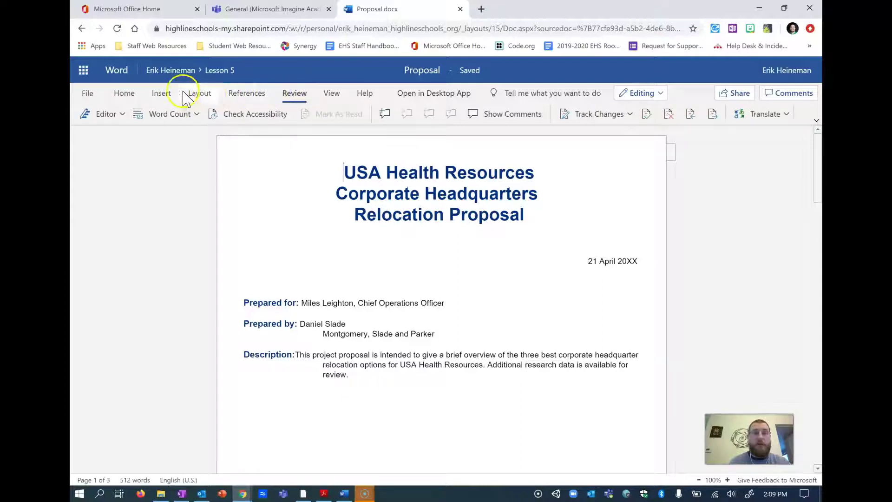
- Set custom margins for the document: top 2", and bottom, left and right 1" each
click(200, 93)
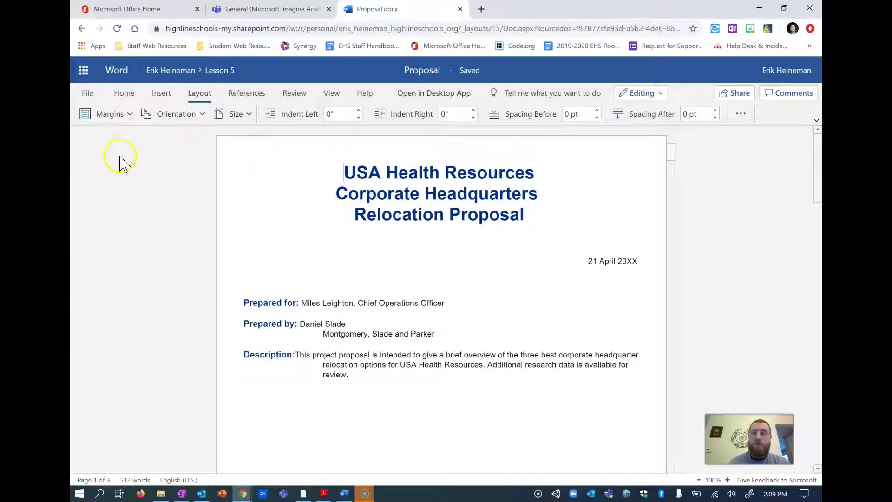
click(124, 115)
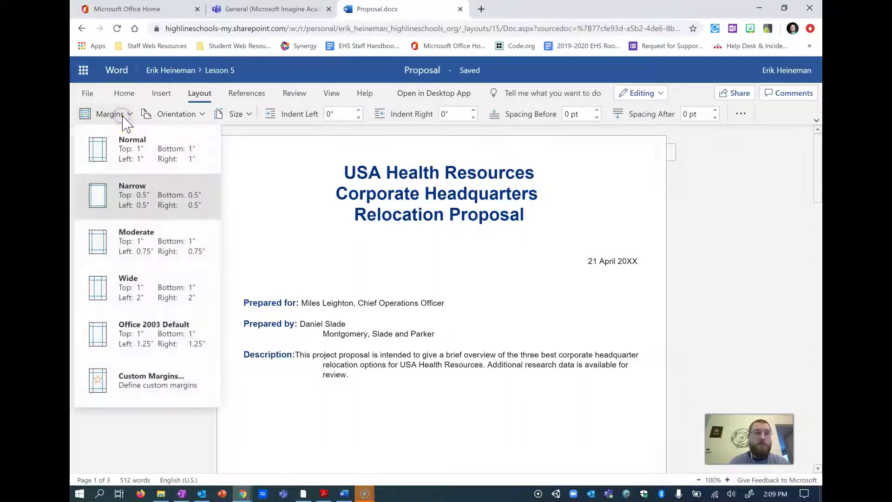
click(155, 393)
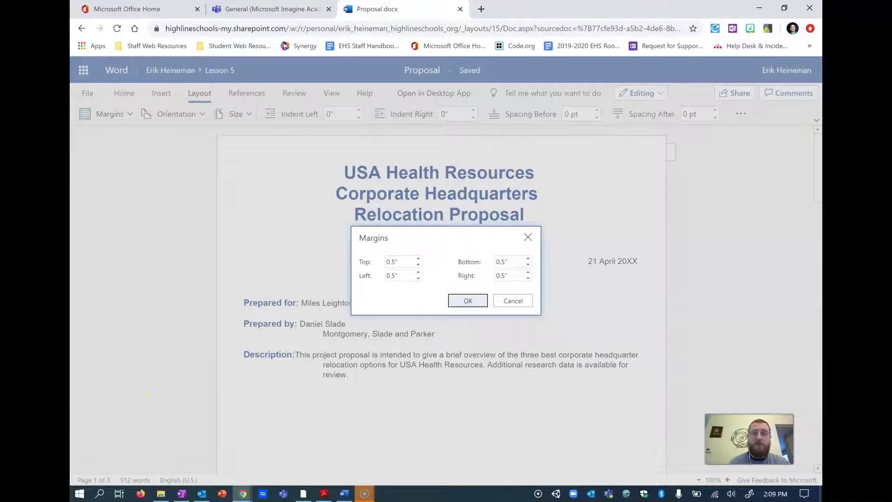
double_click(401, 263)
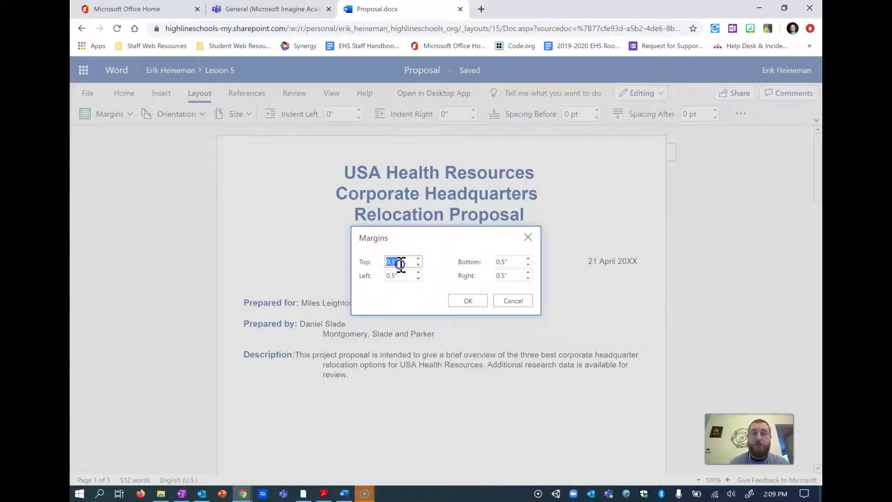
text(2)
key(Tab)
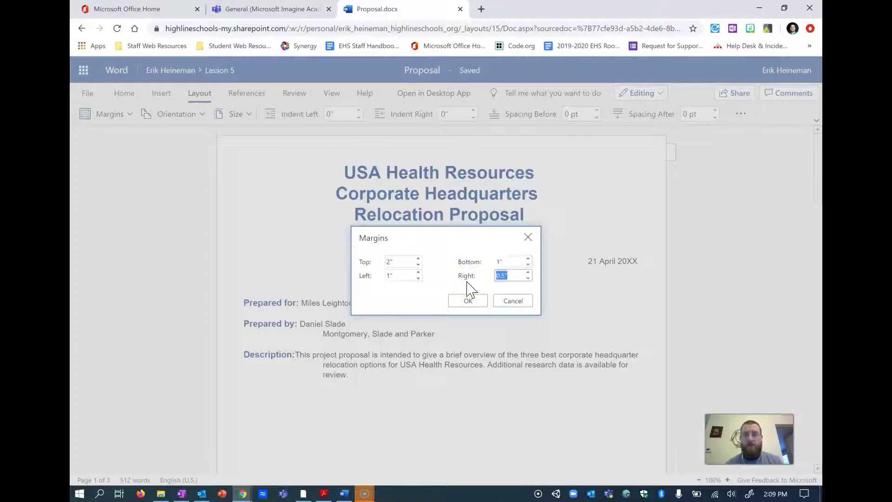
click(396, 274)
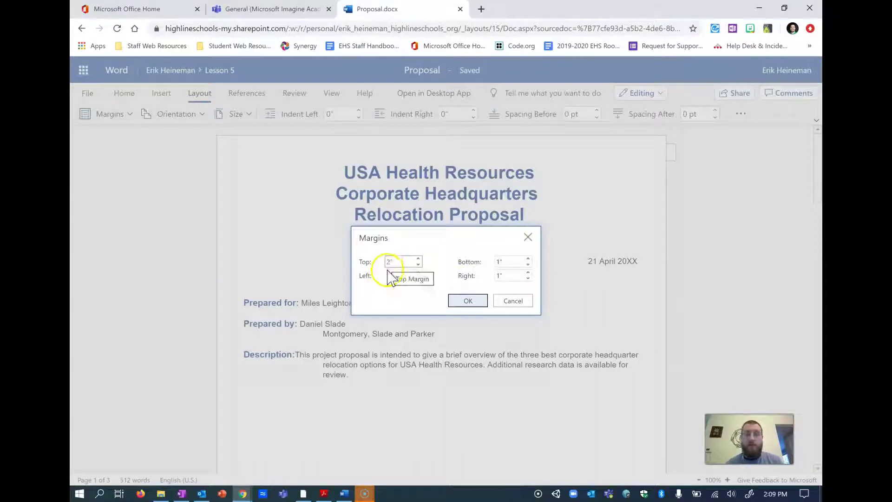
click(469, 300)
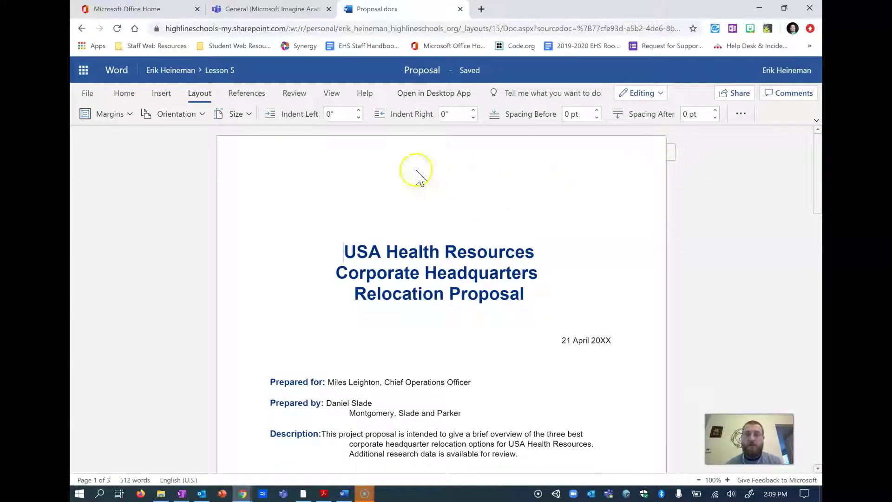
- Examine the pages of the Proposal document to check how the custom margins affect the layout and page breaks
scroll(357, 302, down, 3)
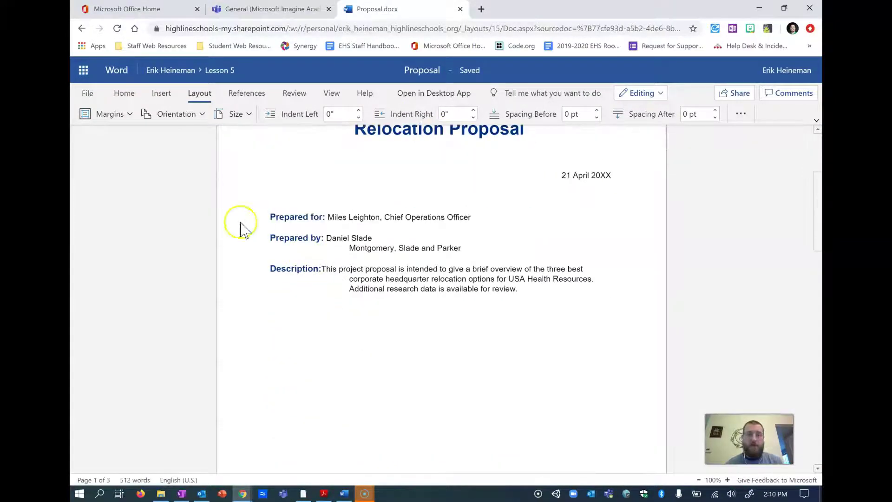
scroll(315, 234, up, 3)
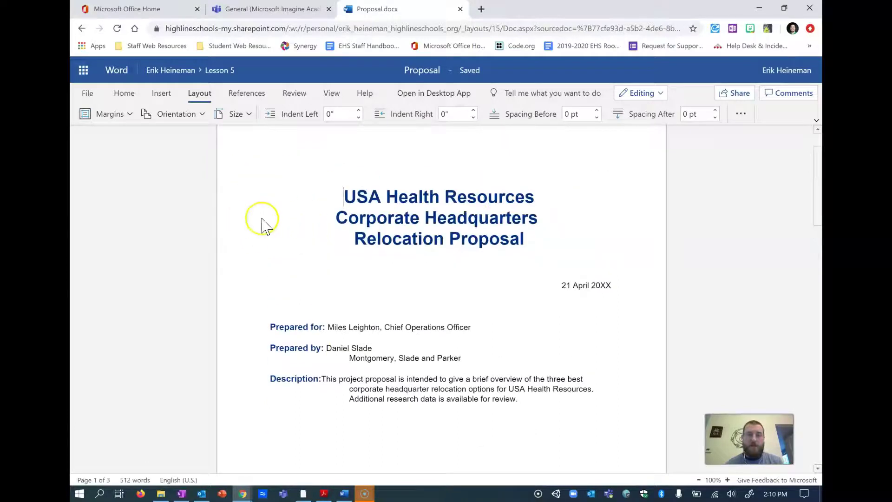
scroll(421, 335, down, 7)
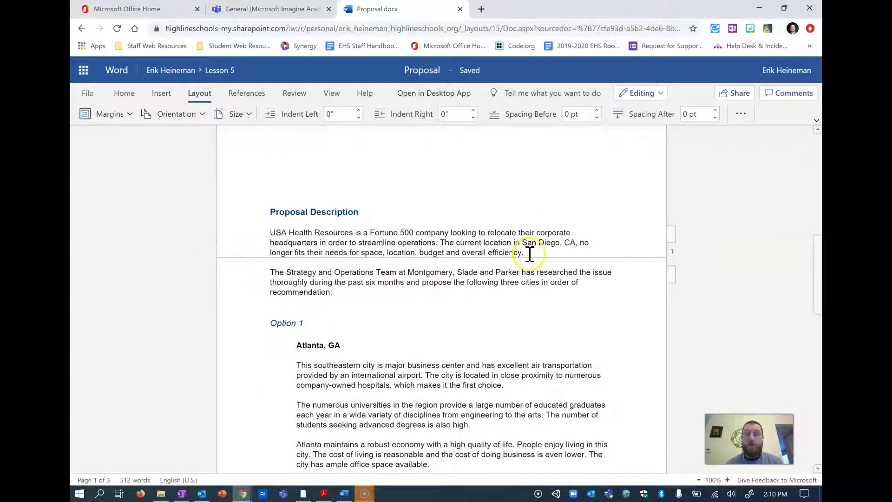
click(752, 116)
click(753, 116)
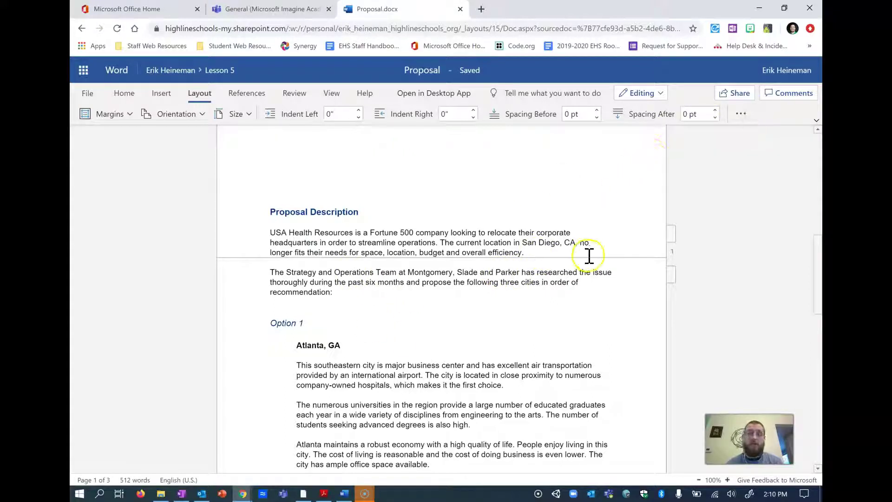
scroll(294, 299, down, 10)
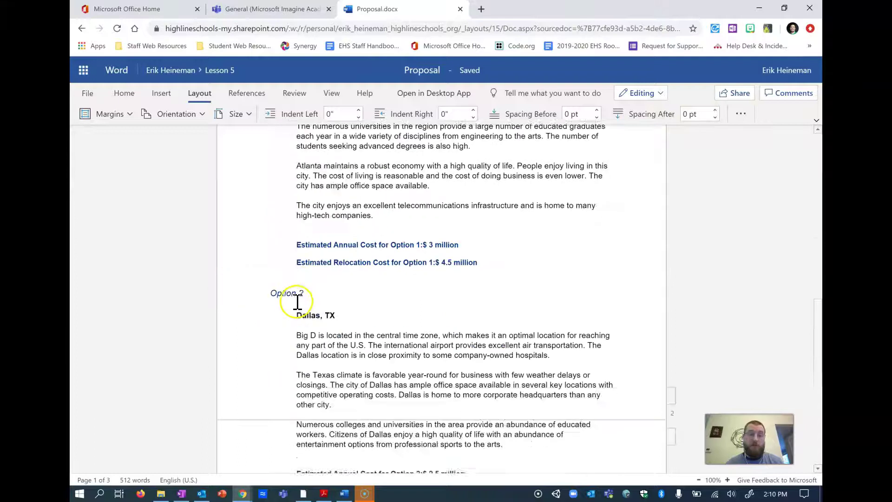
scroll(298, 301, up, 3)
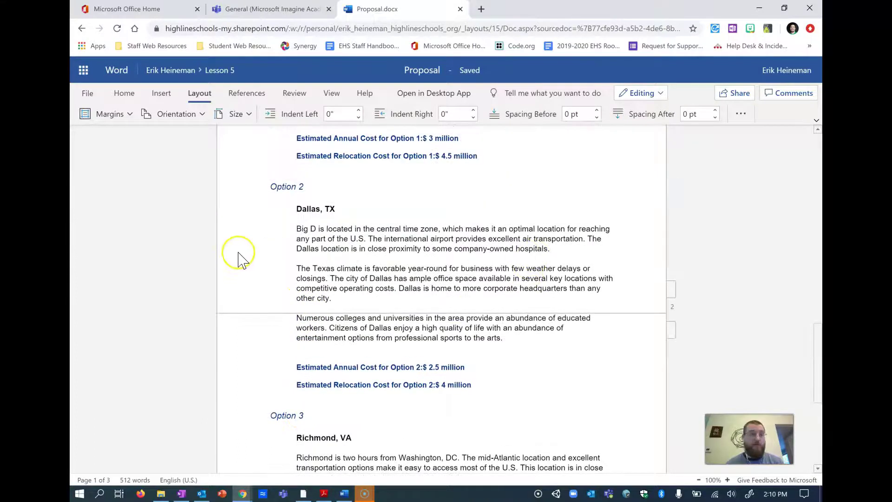
scroll(257, 254, up, 6)
scroll(271, 241, up, 9)
scroll(355, 231, down, 1)
scroll(416, 261, down, 1)
scroll(412, 244, up, 6)
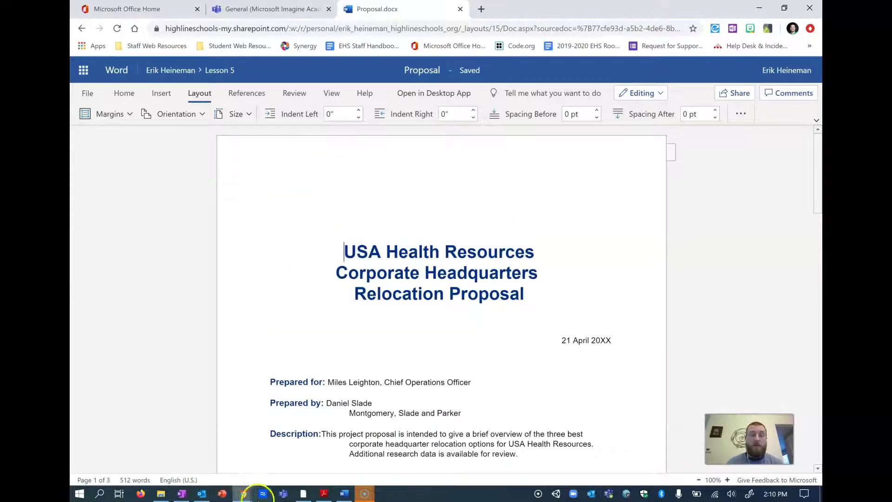
- Check the save instruction in the Class Notebook and save a copy of the Proposal document as Draft Proposal in the Lesson 5 folder
key(ctrl+shift+Tab)
scroll(496, 271, down, 10)
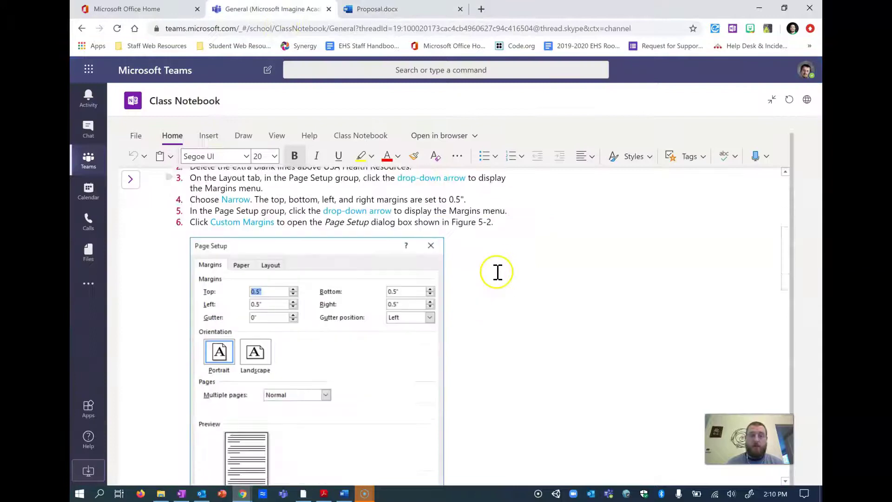
scroll(500, 276, up, 1)
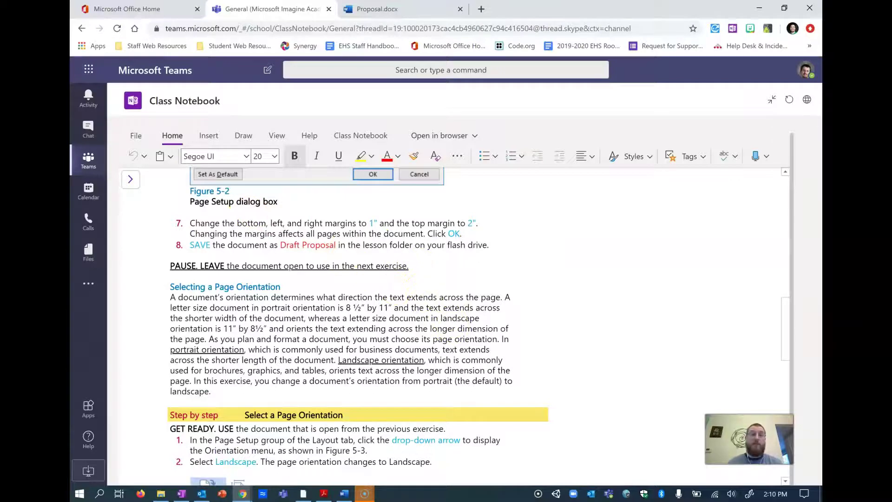
click(413, 11)
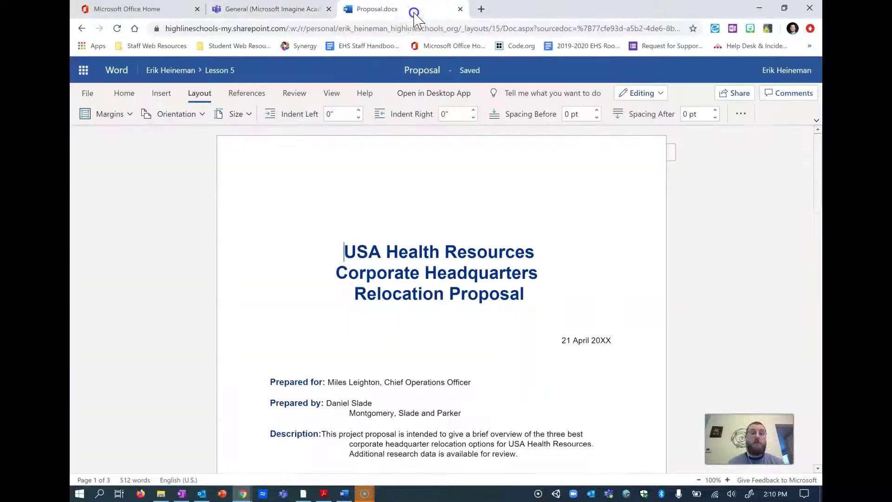
click(88, 93)
click(108, 191)
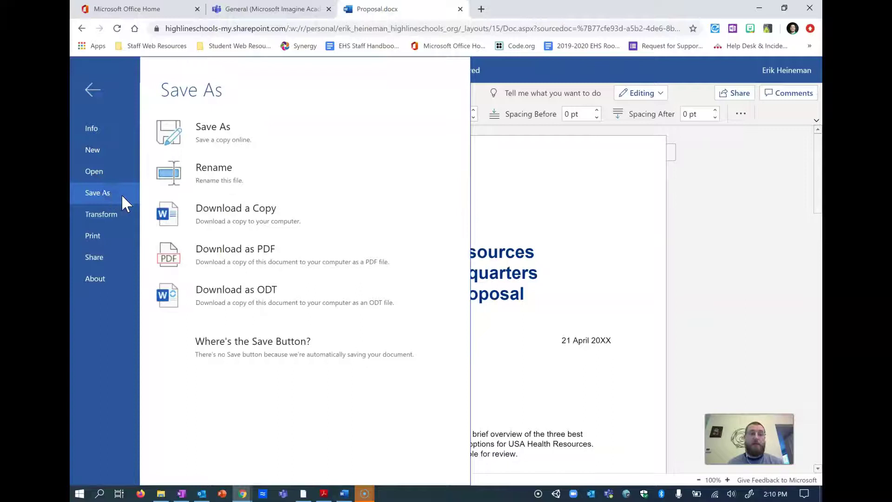
click(228, 136)
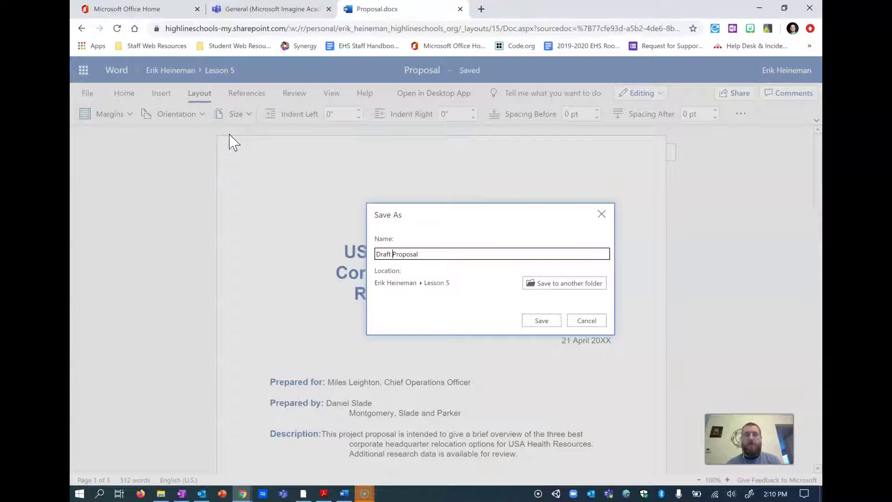
click(542, 321)
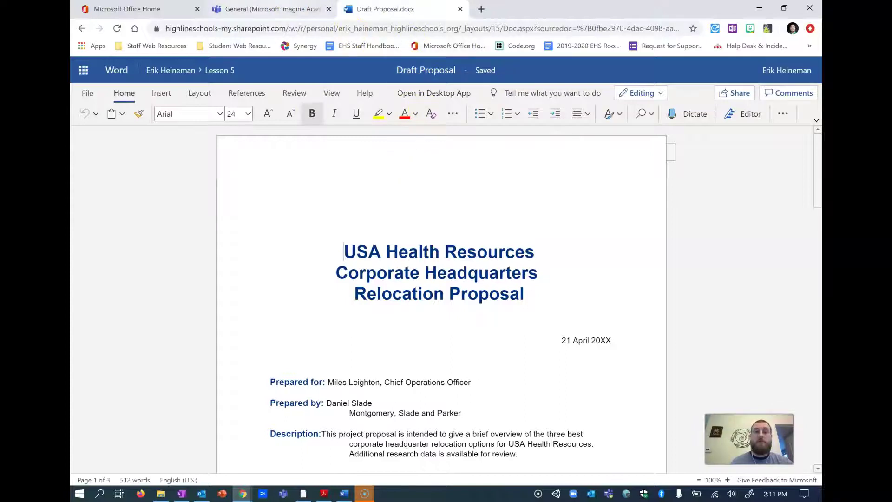
- Switch to the Class Notebook and read the Selecting a Page Orientation section and its step-by-step instructions
key(ctrl+shift+Tab)
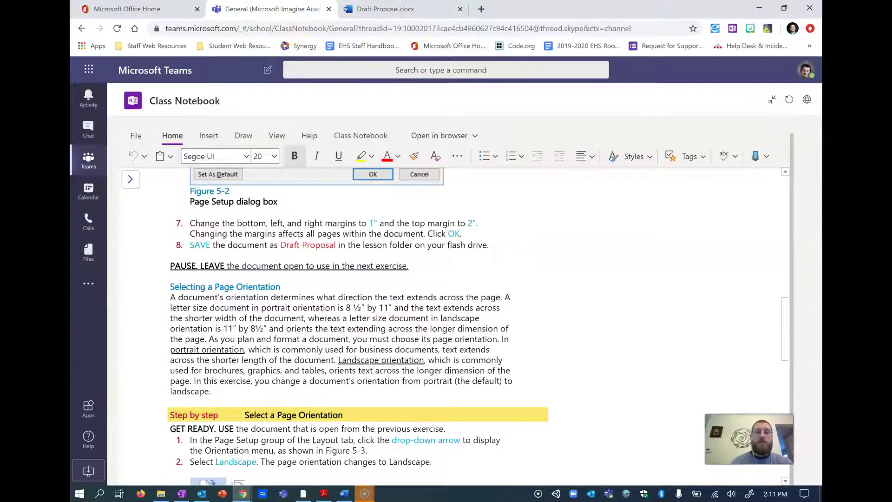
key(ctrl+Tab)
click(210, 8)
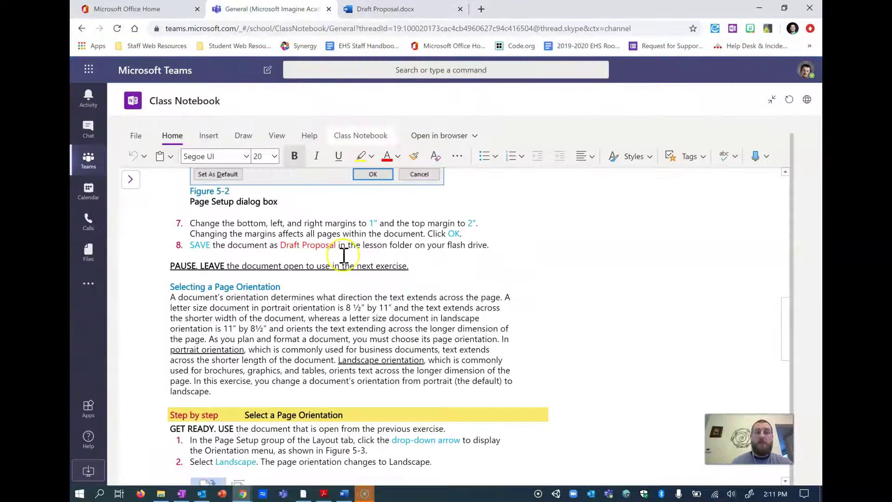
scroll(347, 288, down, 2)
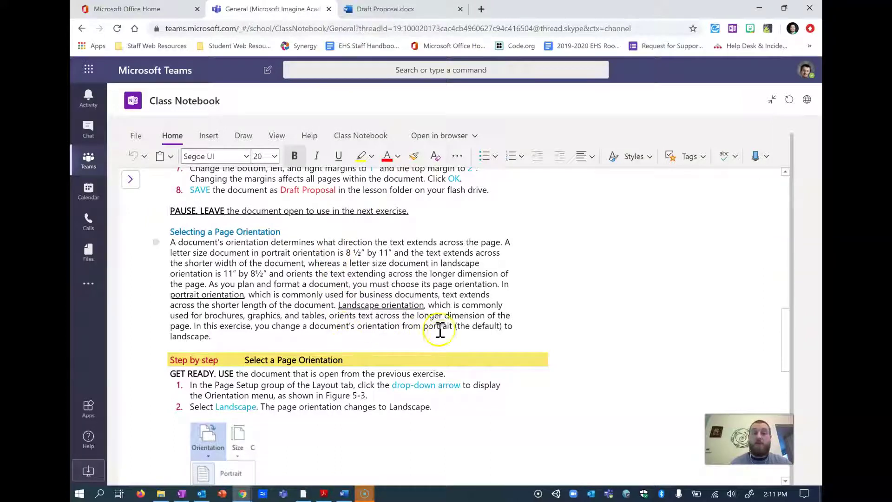
scroll(446, 332, down, 4)
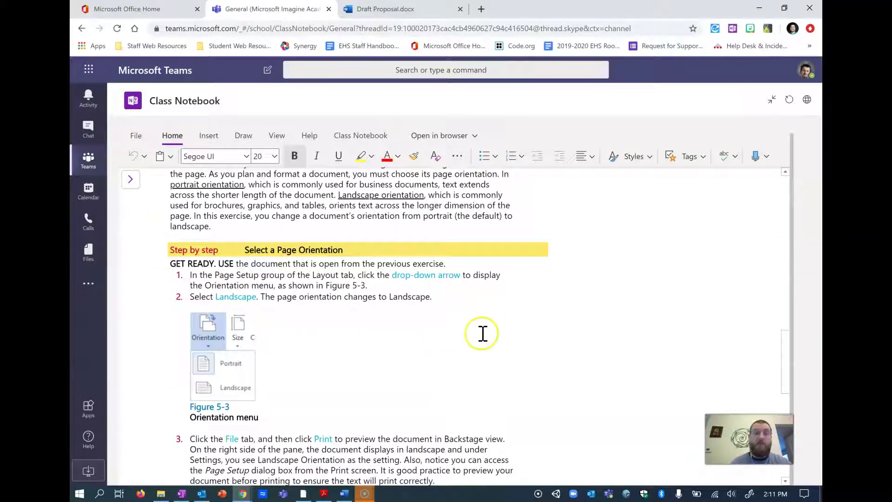
scroll(455, 305, up, 6)
scroll(454, 305, down, 4)
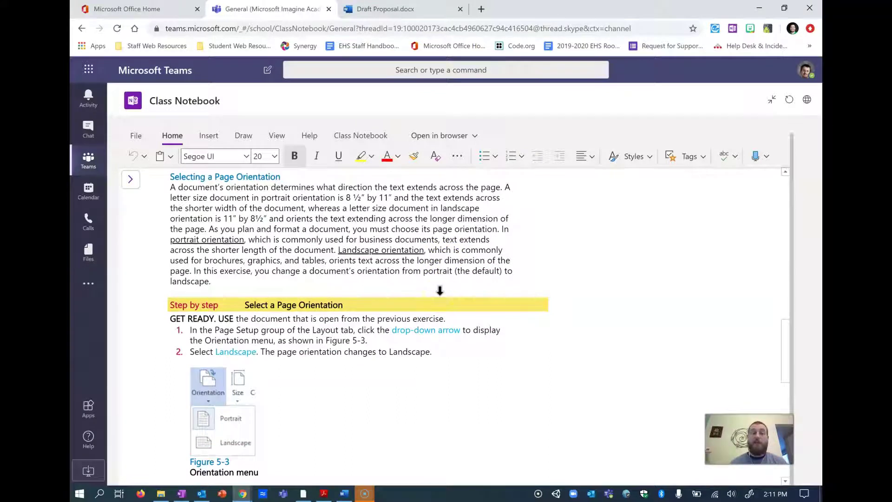
scroll(413, 293, down, 6)
scroll(414, 299, down, 1)
scroll(414, 298, up, 1)
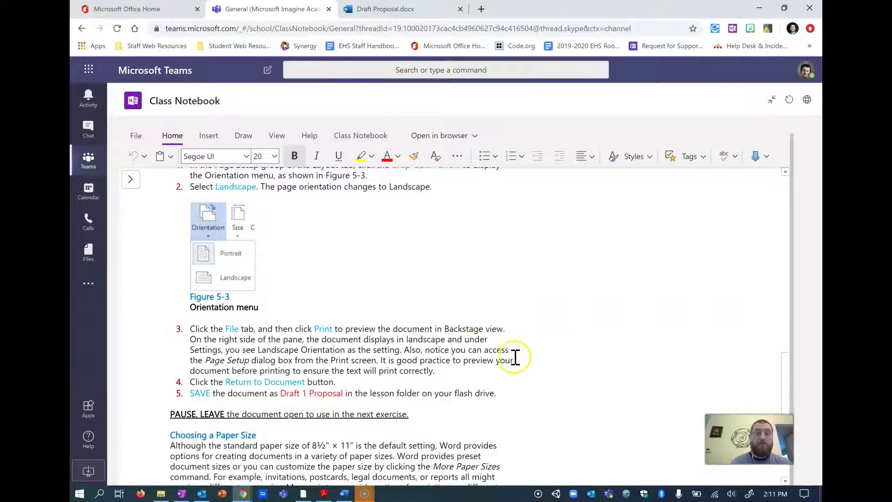
scroll(216, 219, up, 2)
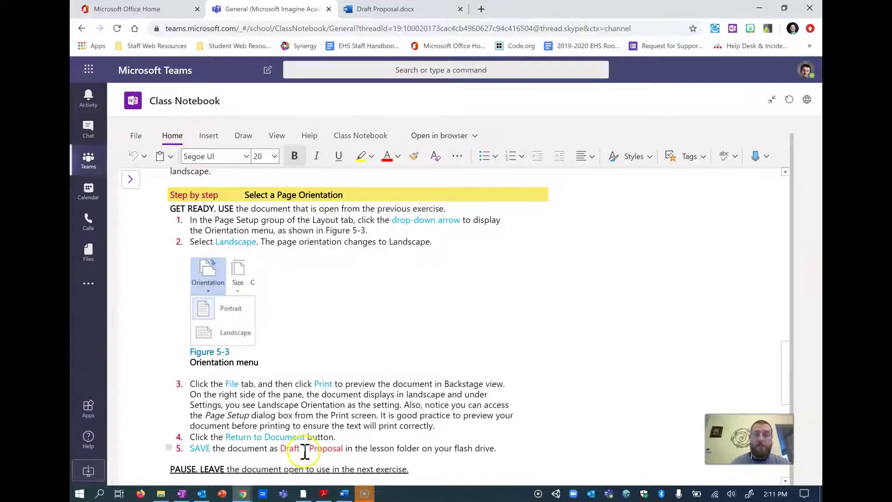
- Switch to the Draft Proposal document and save a copy as Draft 1 Proposal in the Lesson 5 folder
click(372, 9)
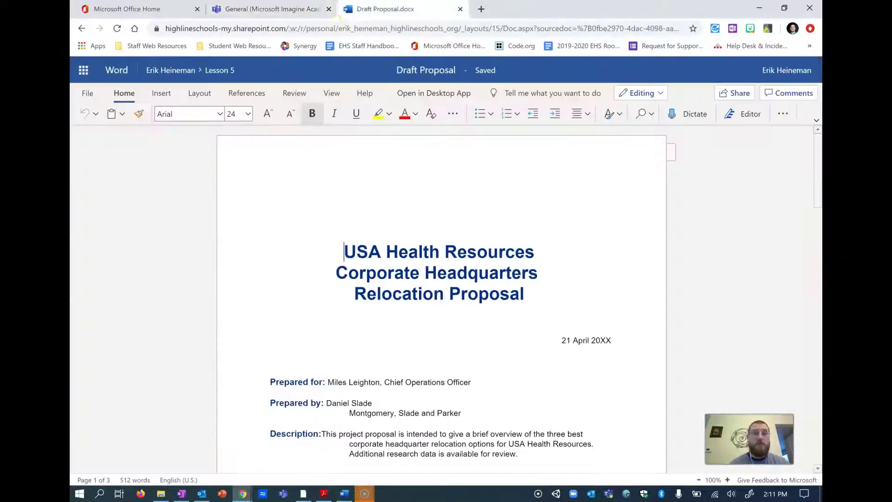
click(93, 96)
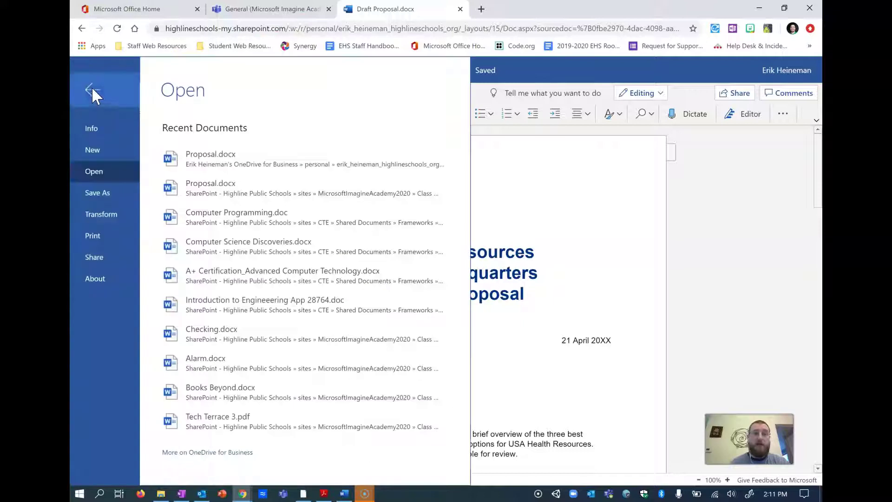
click(96, 192)
click(274, 140)
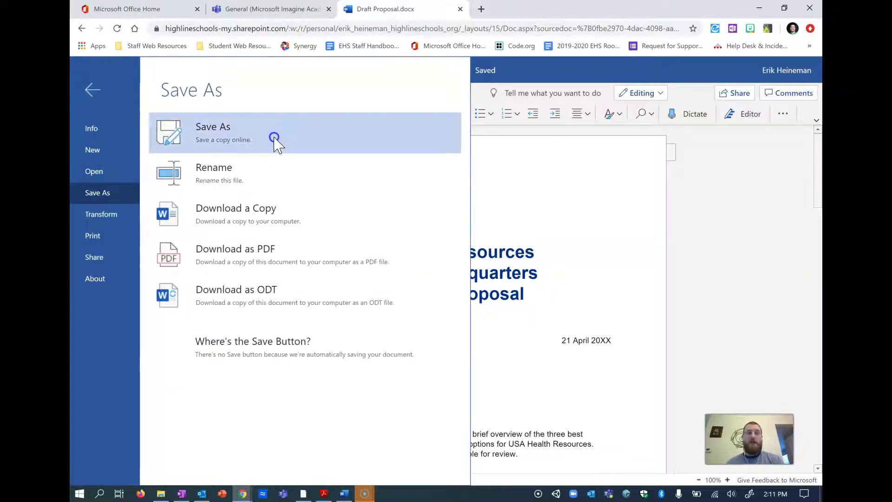
click(394, 254)
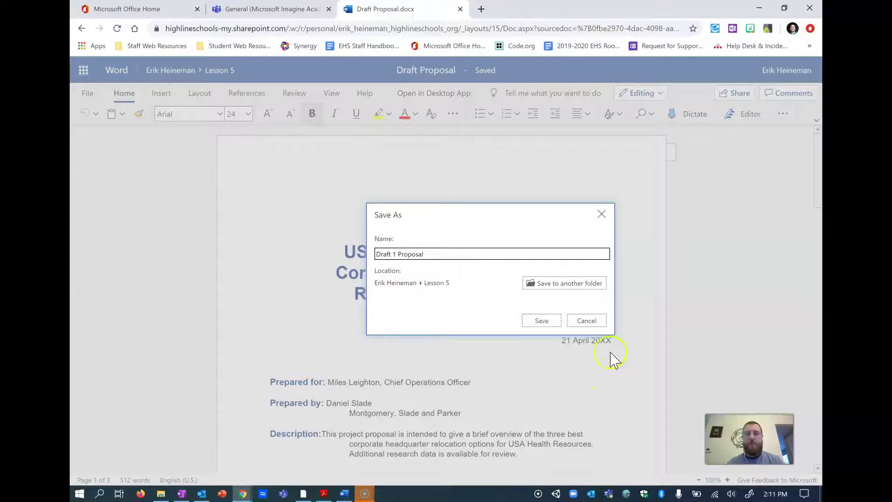
click(537, 320)
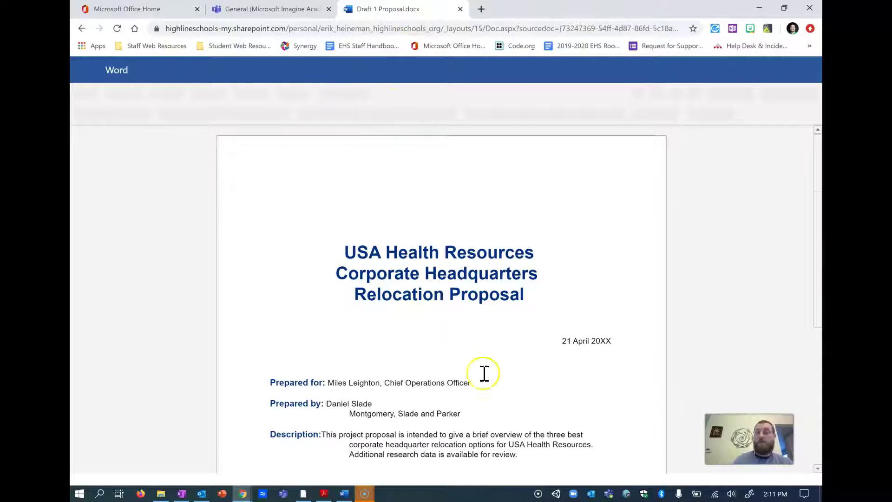
- Recheck the orientation instructions in the Class Notebook and change the Draft 1 Proposal document's page orientation to Landscape
click(268, 9)
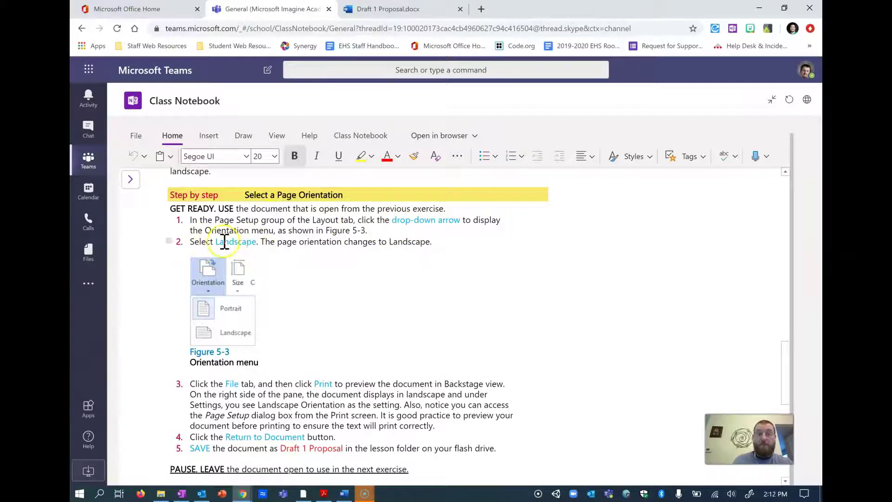
scroll(368, 245, down, 1)
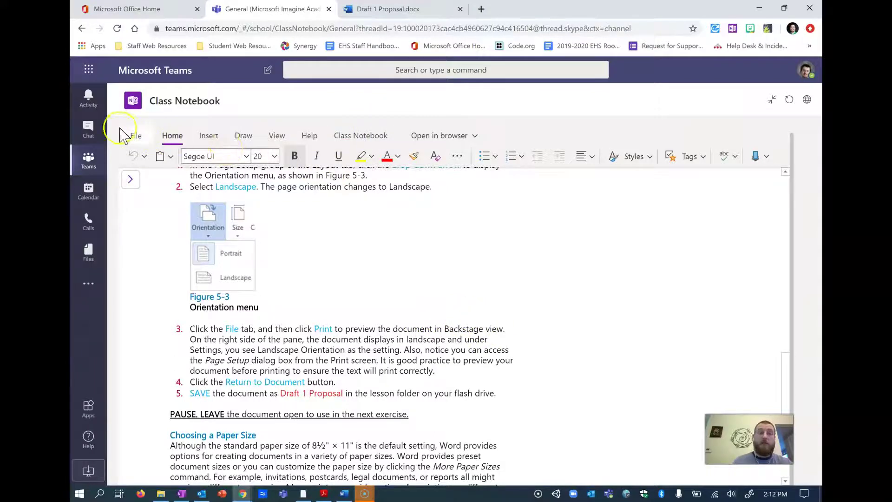
key(ctrl+Tab)
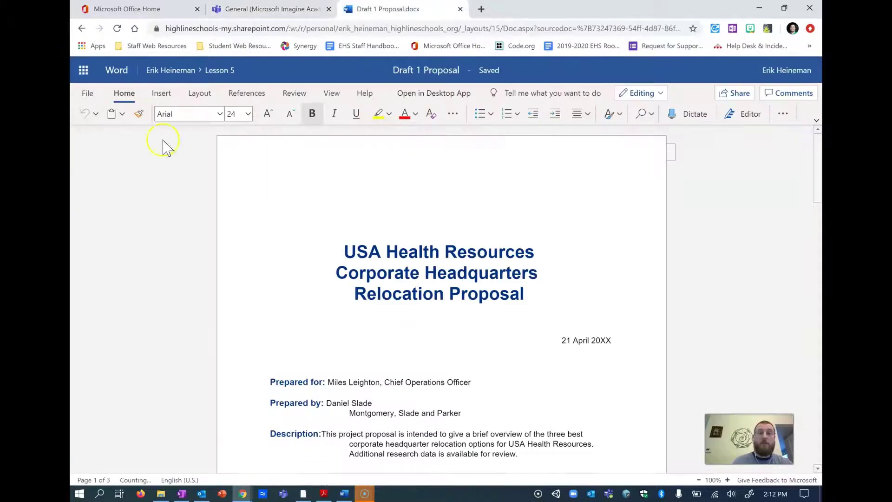
click(196, 93)
click(200, 113)
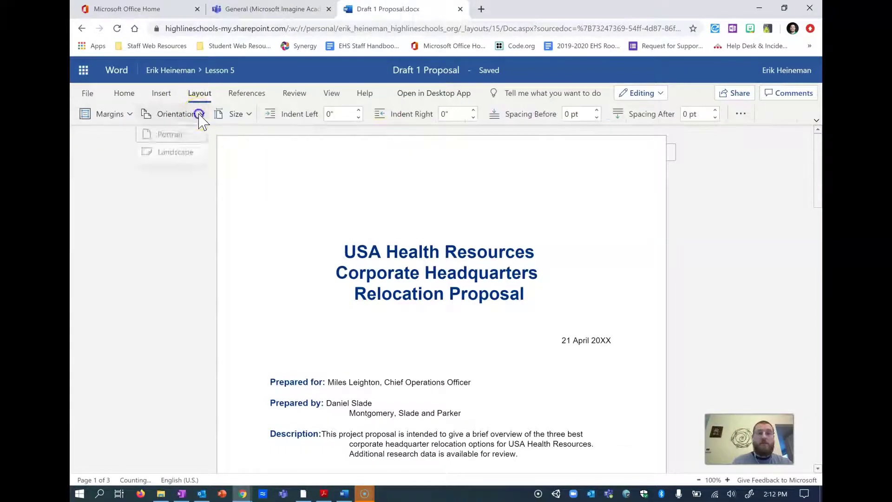
click(192, 158)
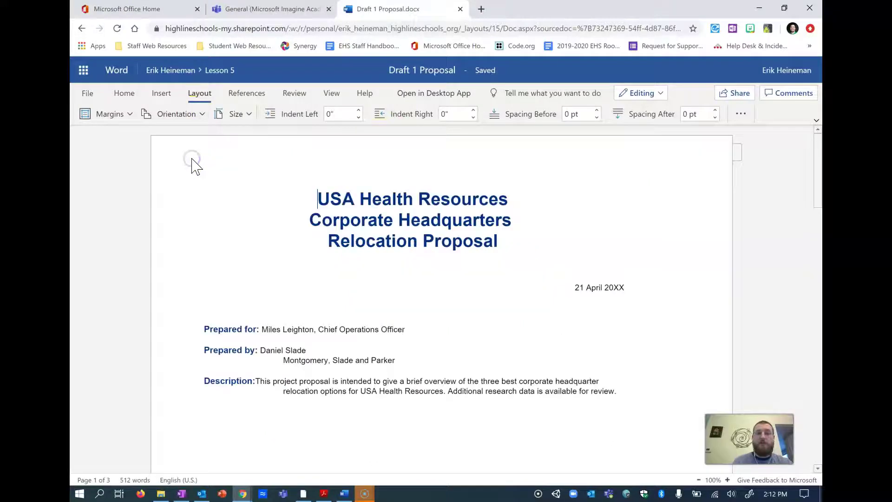
scroll(483, 242, down, 7)
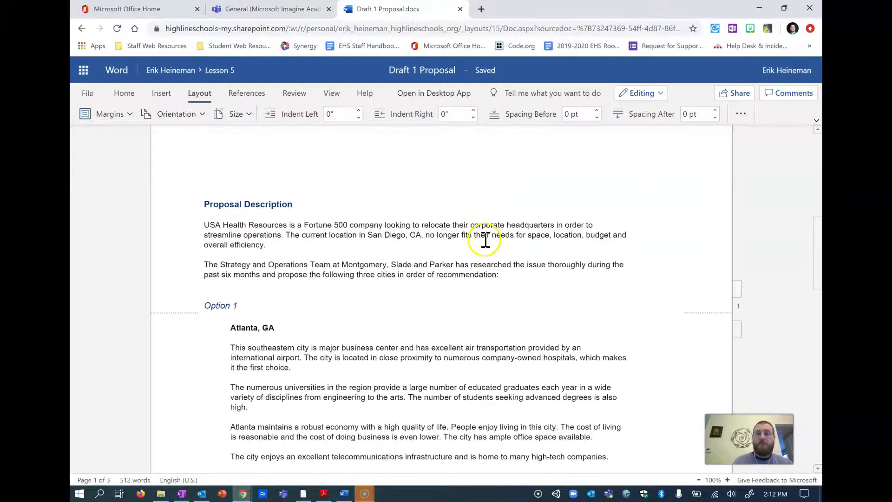
scroll(486, 241, up, 5)
scroll(483, 237, down, 7)
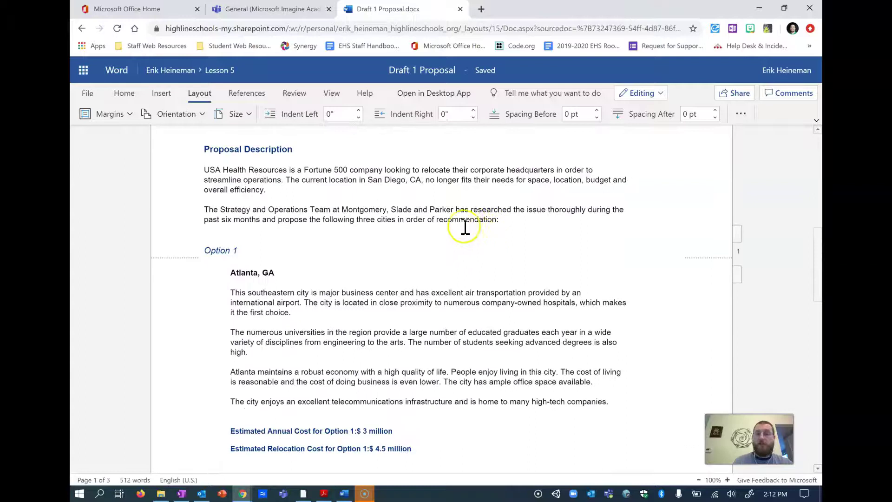
- Open the print preview of the Draft 1 Proposal document to check the landscape pages
click(87, 93)
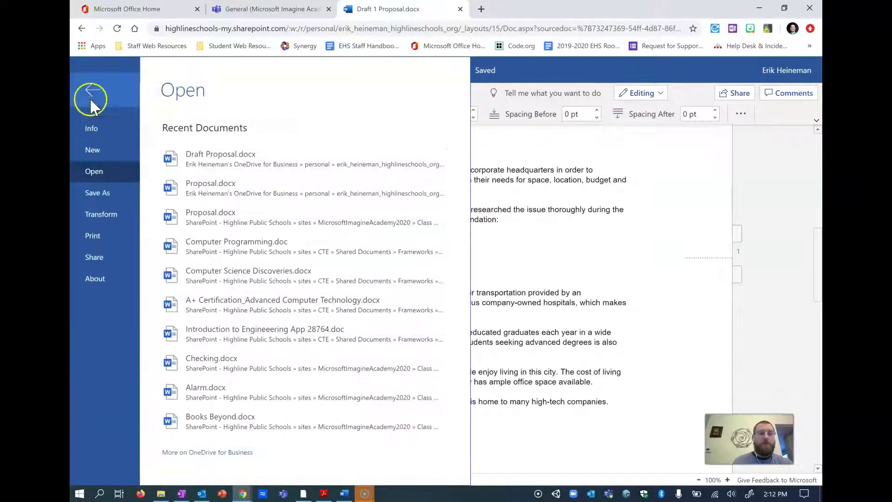
click(107, 236)
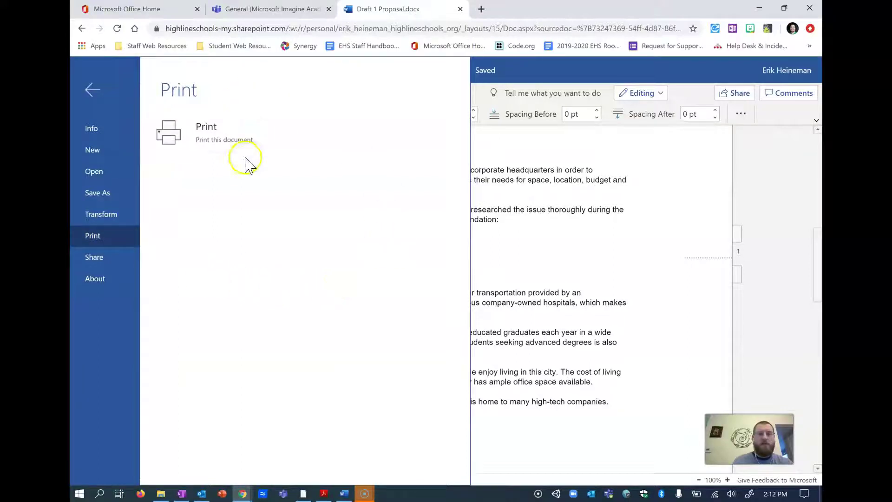
click(219, 134)
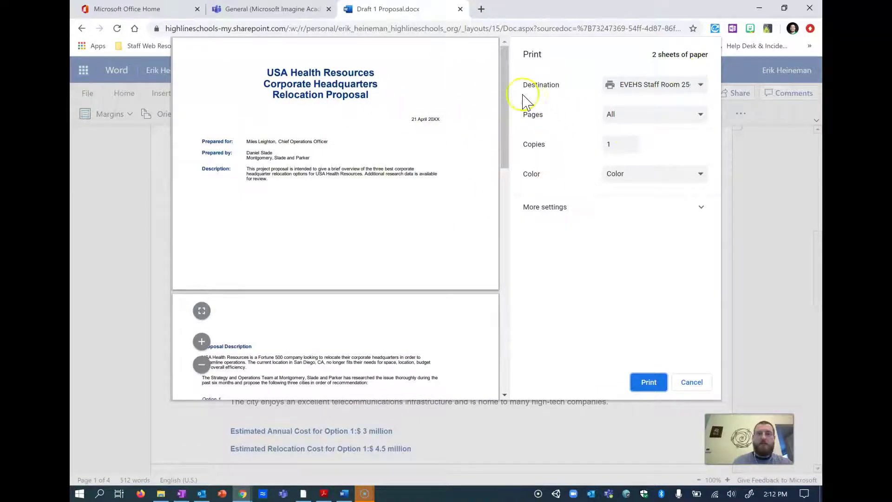
mouse_move(504, 70)
mouse_down()
mouse_move(534, 274)
mouse_move(504, 53)
mouse_up()
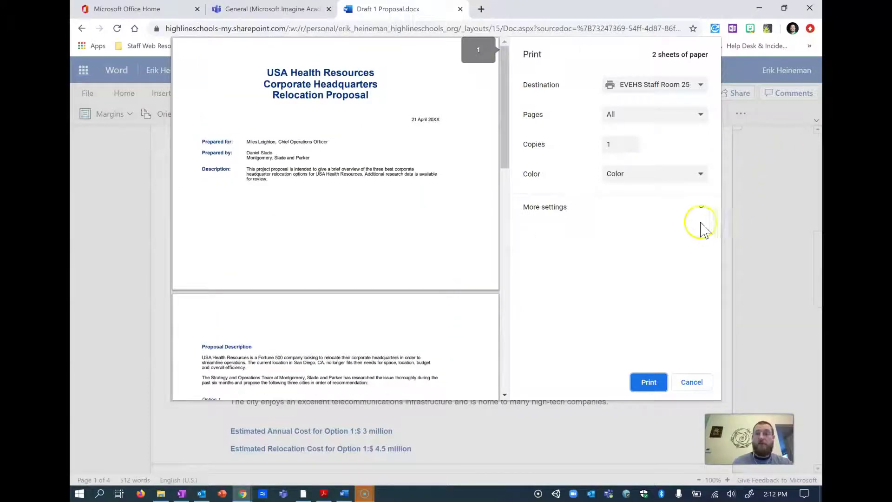
- Examine the additional print settings, such as paper size, scale and two-sided printing, and return to the document without printing
click(699, 208)
drag(716, 238, 725, 344)
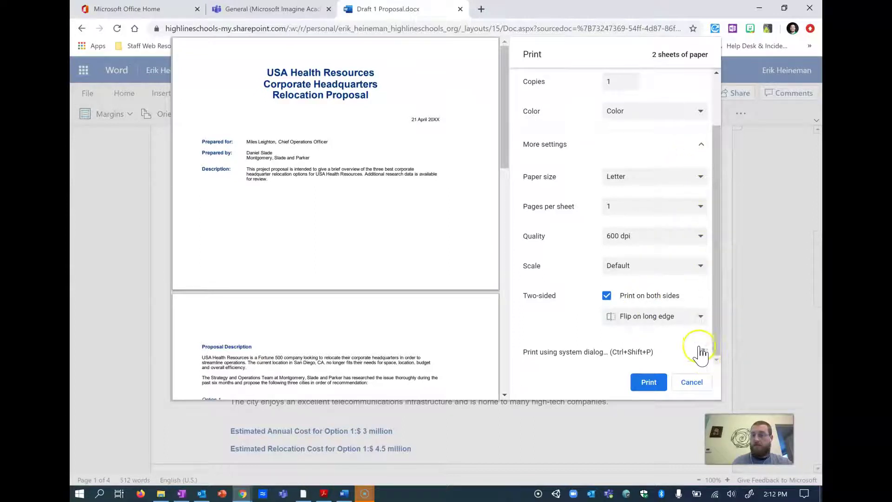
scroll(626, 175, up, 5)
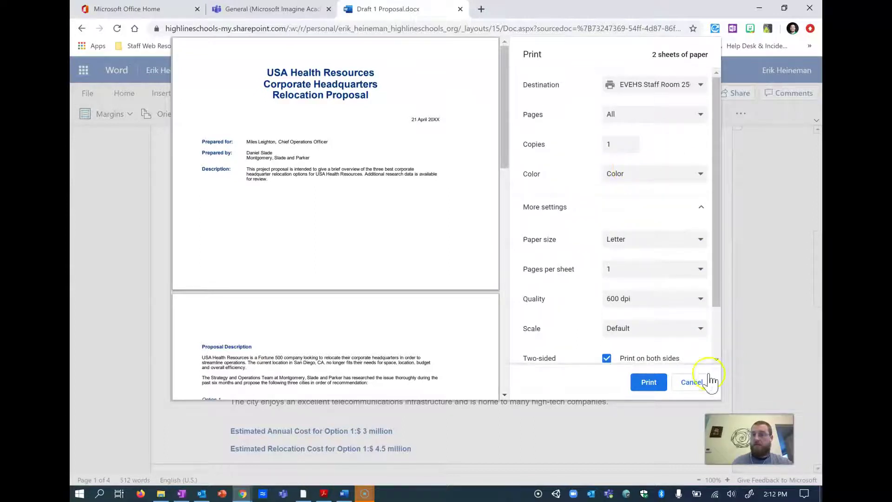
scroll(718, 326, down, 5)
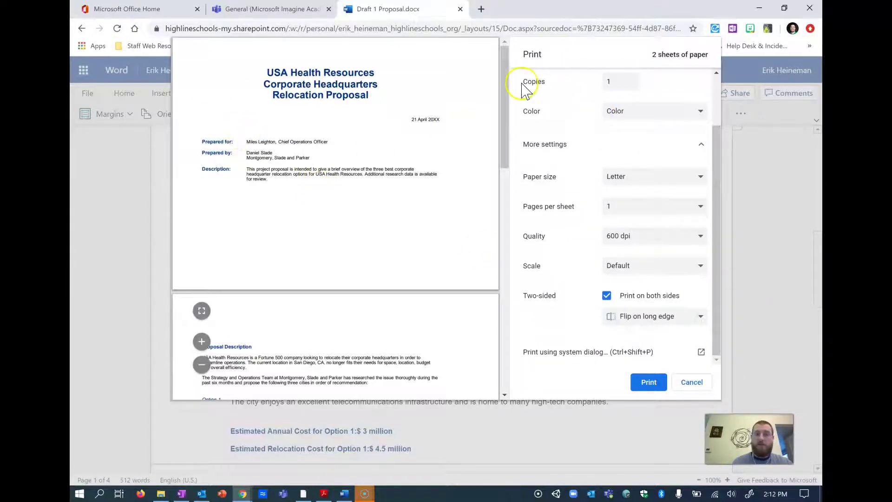
drag(504, 79, 504, 53)
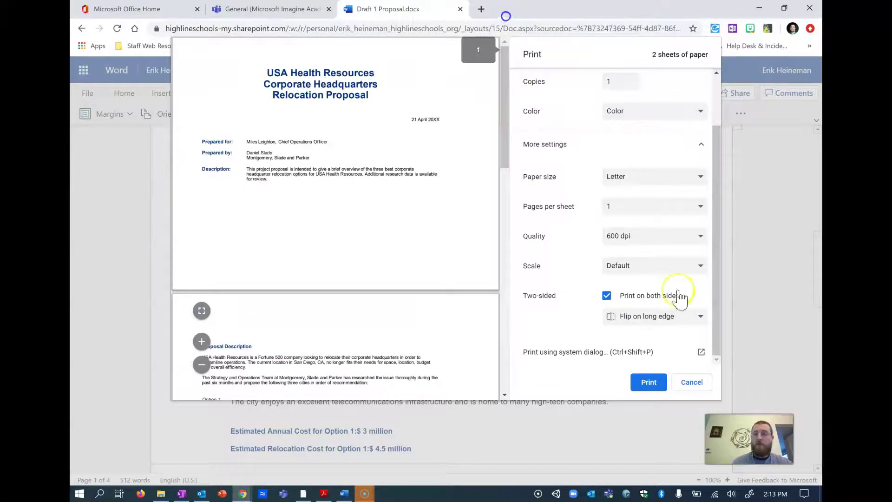
click(692, 382)
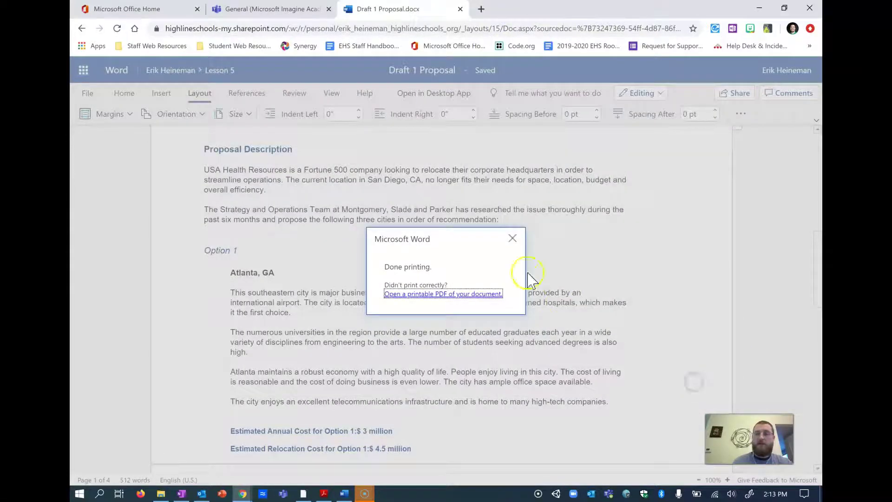
click(514, 240)
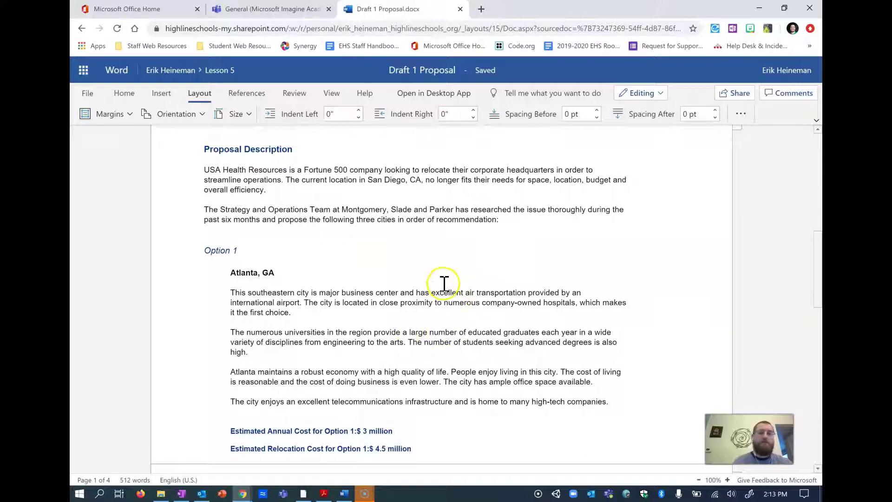
- Check the Choose a Paper Size instructions in the Class Notebook and save a copy of the document as Draft 2 Proposal in the Lesson 5 folder
scroll(442, 279, up, 10)
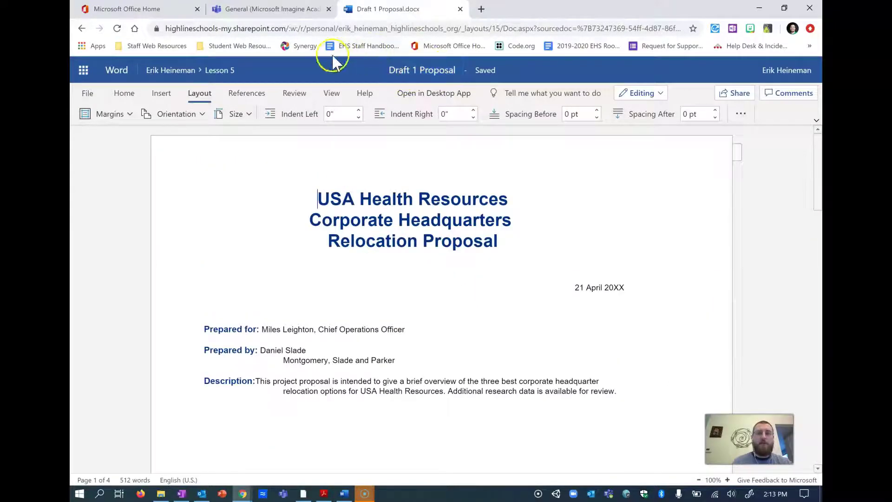
click(251, 9)
scroll(352, 252, down, 4)
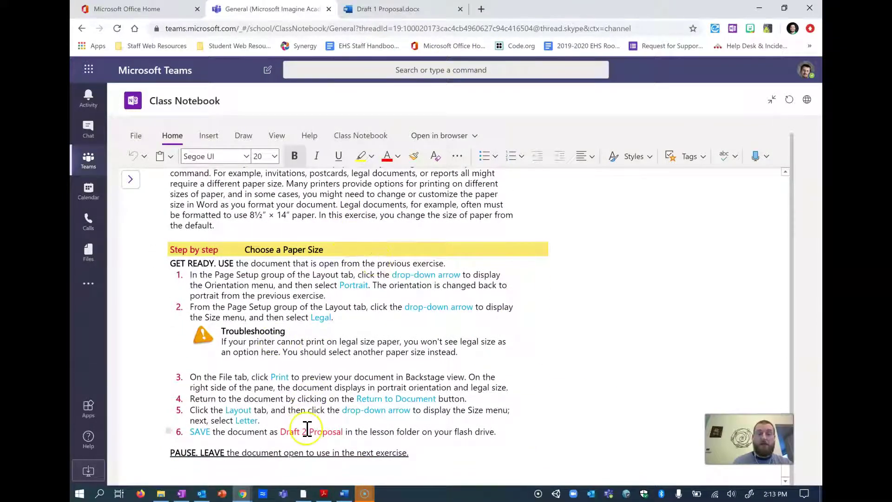
click(387, 8)
click(194, 93)
click(89, 94)
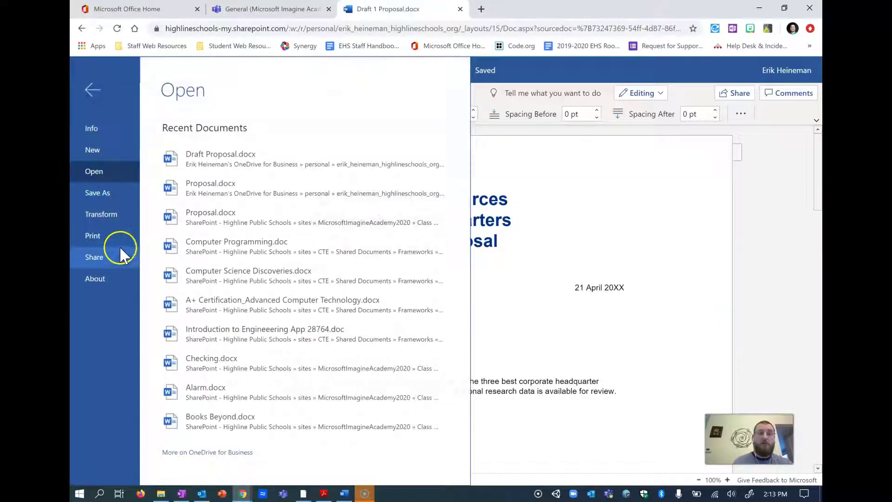
click(109, 199)
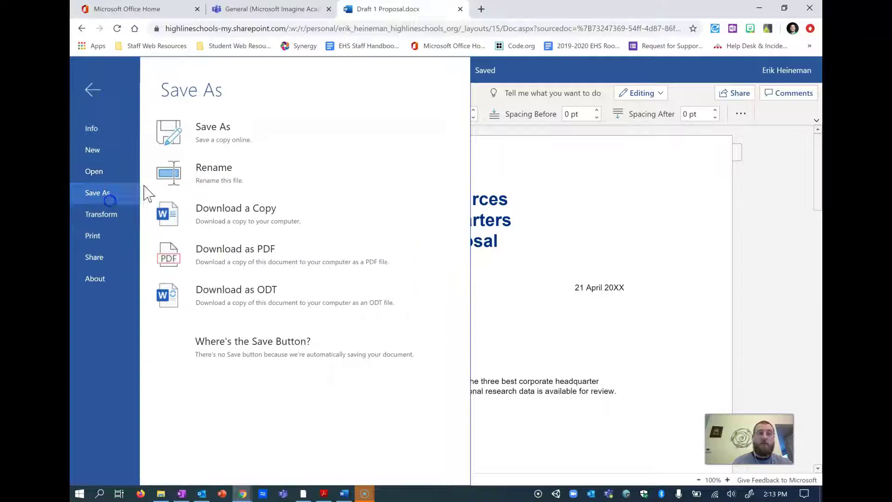
click(220, 127)
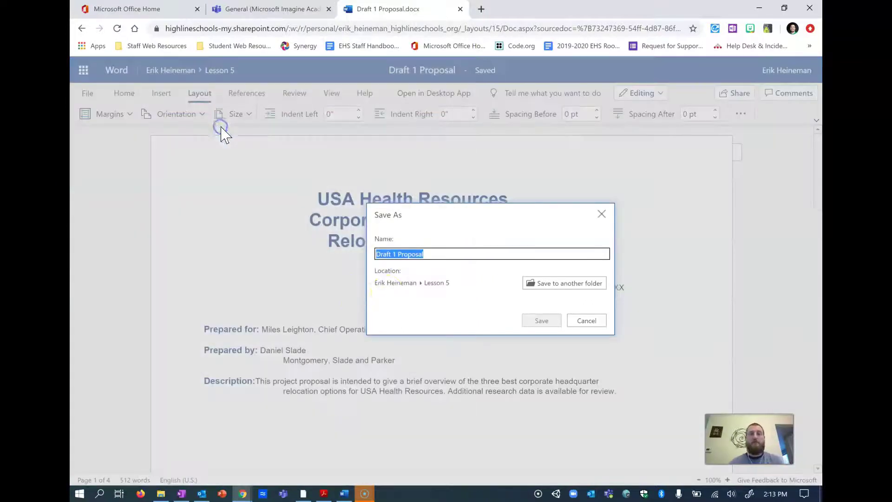
click(396, 254)
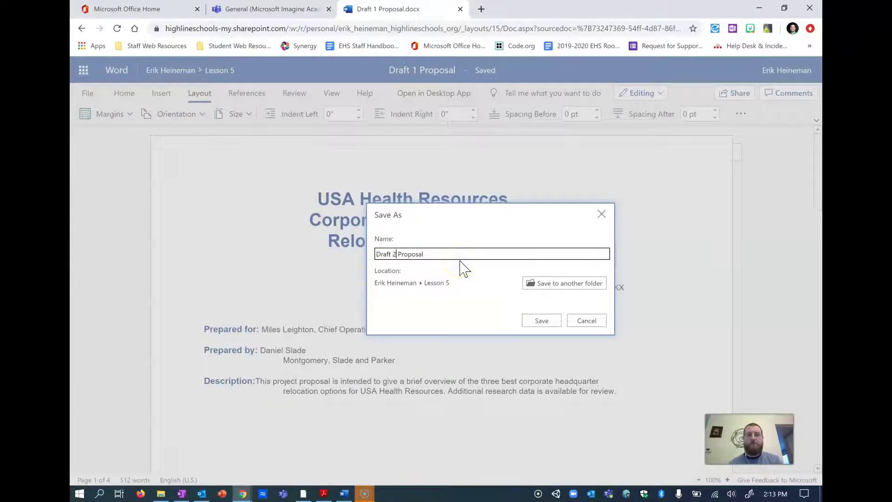
click(540, 321)
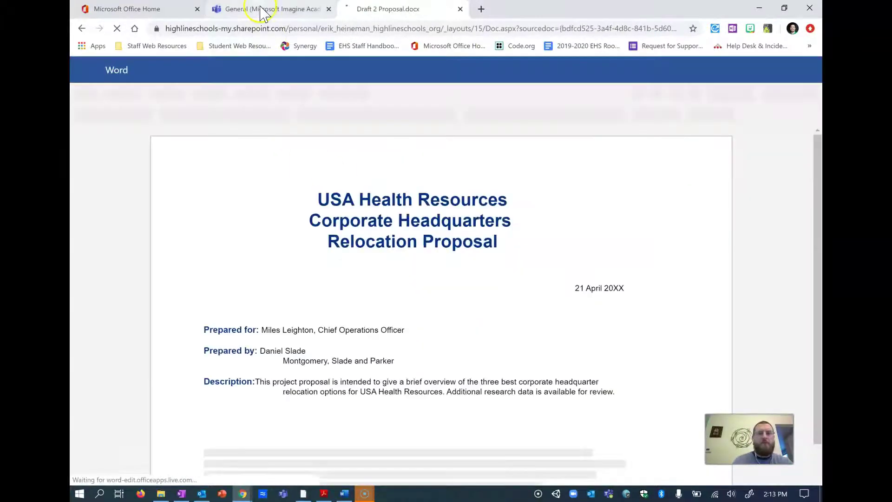
- Reread the paper size exercise steps in the Class Notebook and change the Draft 2 Proposal document's orientation to Portrait
click(260, 10)
click(428, 274)
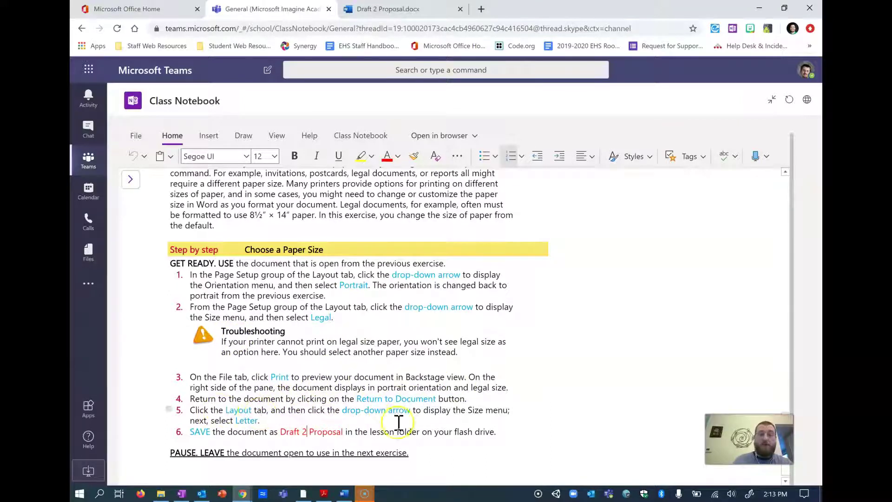
click(307, 432)
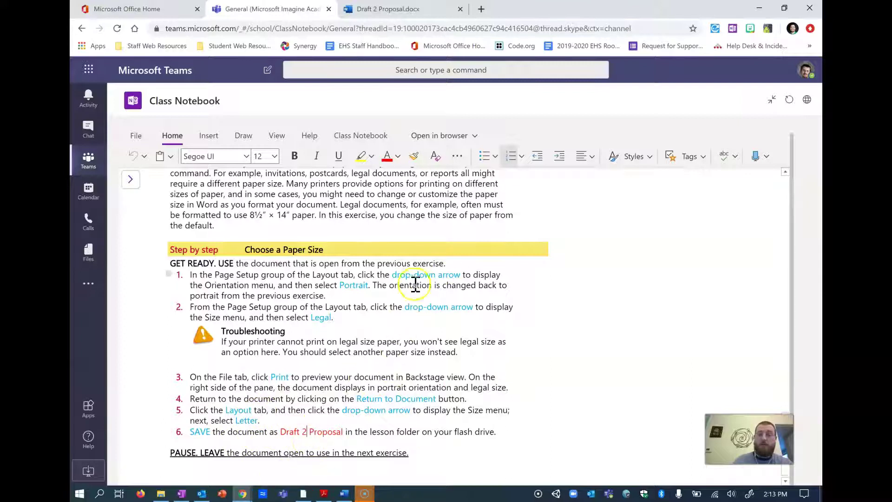
click(374, 9)
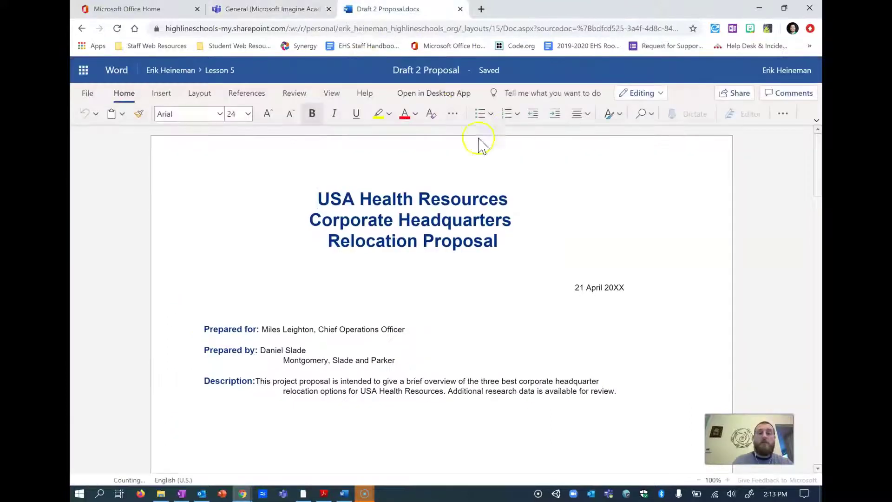
click(201, 94)
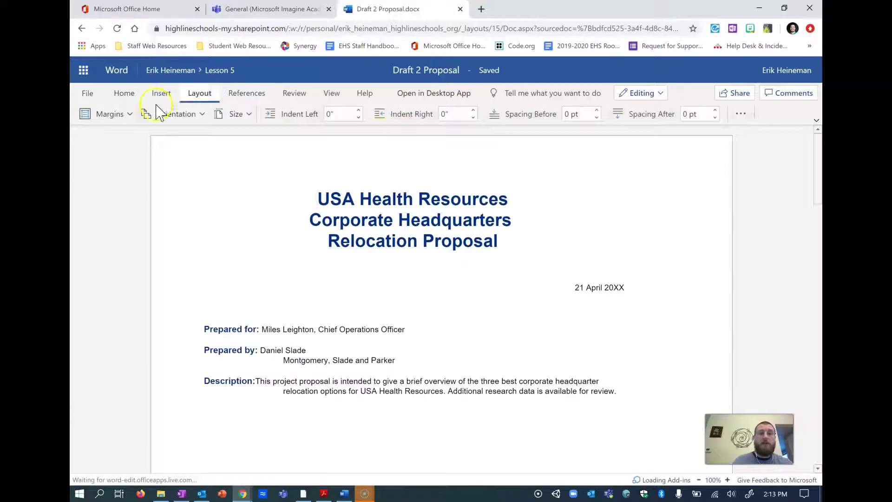
click(190, 116)
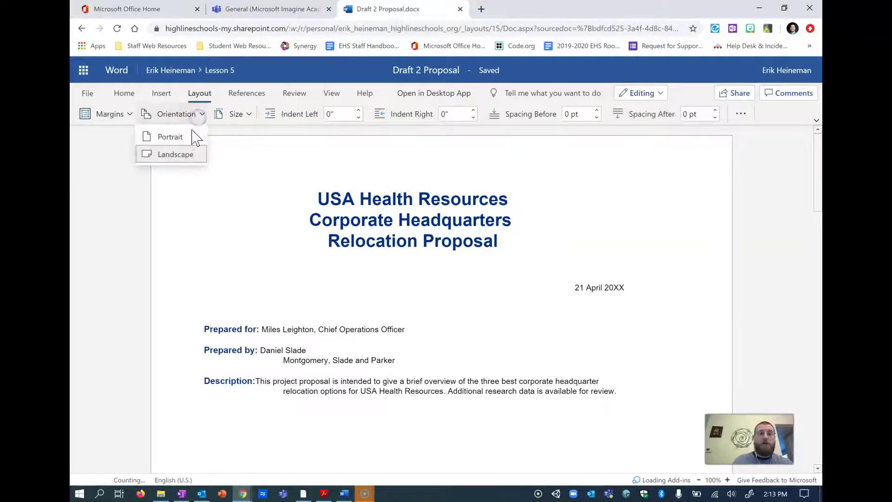
click(188, 136)
- Set the Draft 2 Proposal document's page size to Legal, 8.5" x 14"
click(245, 116)
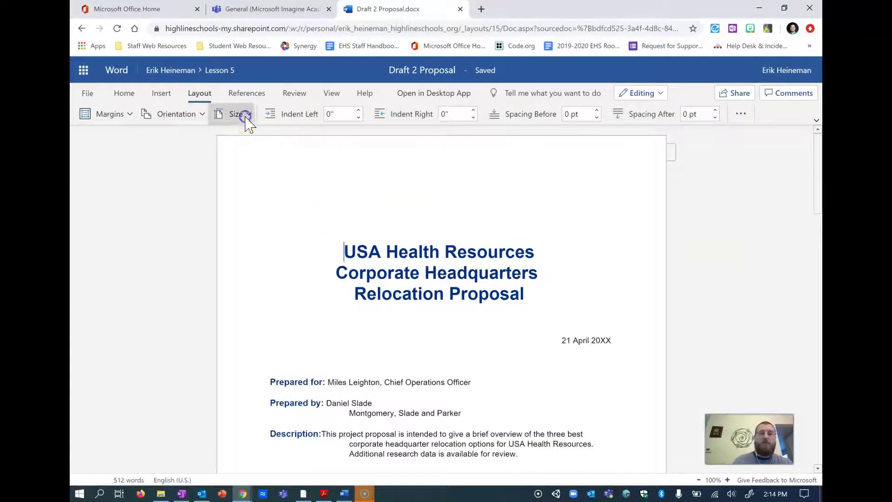
click(265, 182)
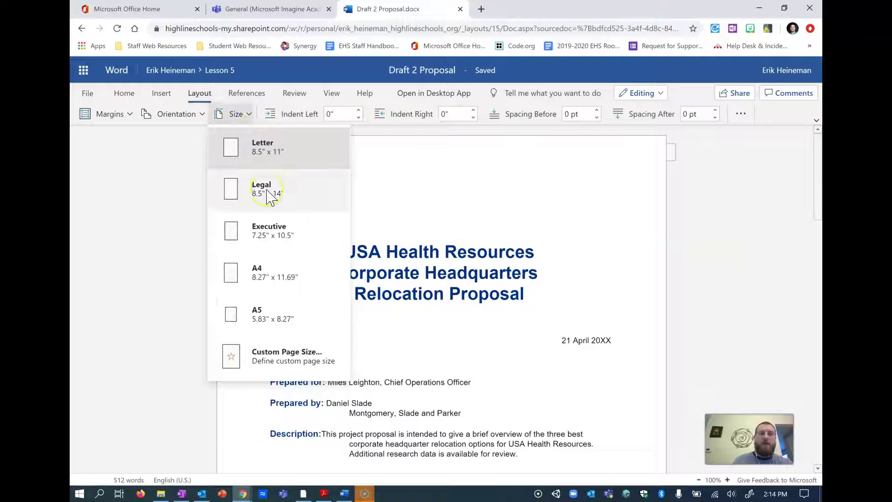
click(268, 191)
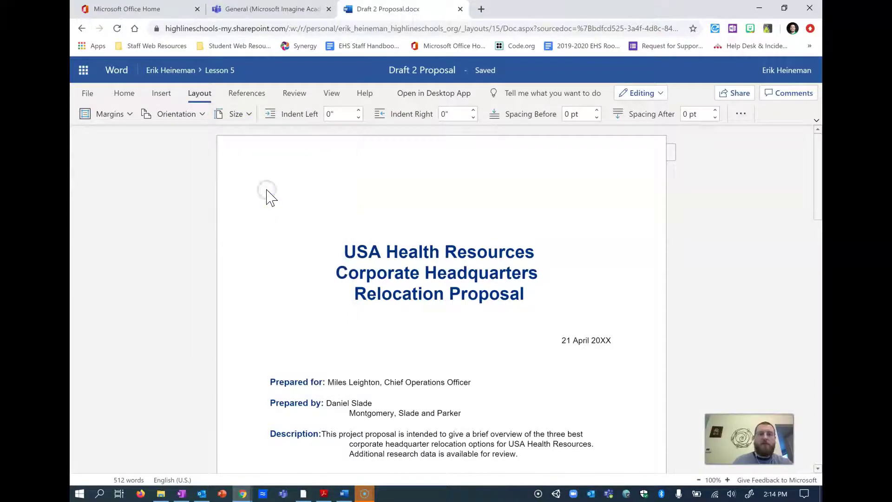
- Look through all pages of the Draft 2 Proposal document to examine how the text flows on legal-size pages
scroll(698, 279, down, 10)
scroll(697, 279, up, 5)
scroll(697, 279, down, 1)
scroll(697, 279, down, 15)
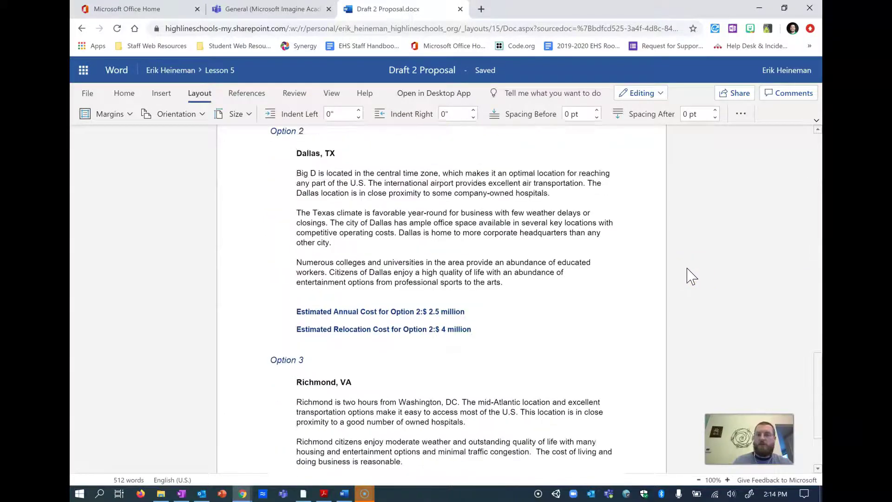
click(687, 268)
scroll(686, 267, up, 12)
scroll(683, 263, down, 5)
scroll(680, 260, down, 5)
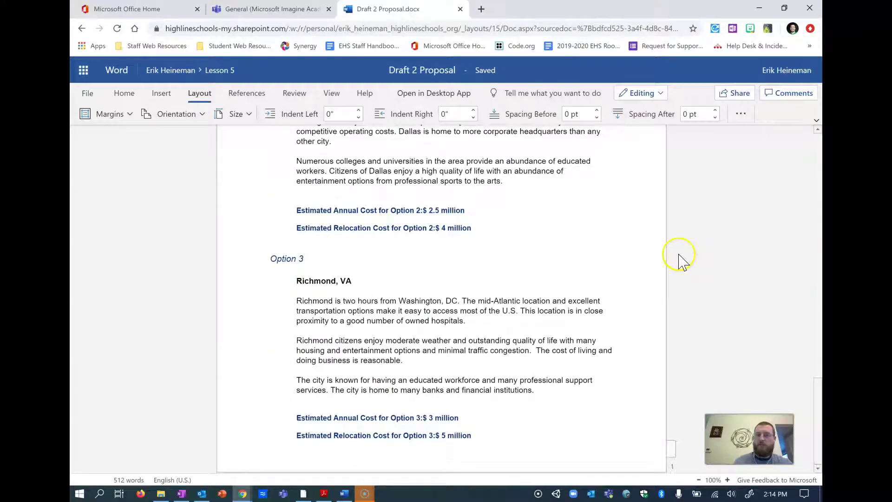
mouse_move(817, 442)
mouse_down()
mouse_move(808, 92)
mouse_move(818, 448)
mouse_up()
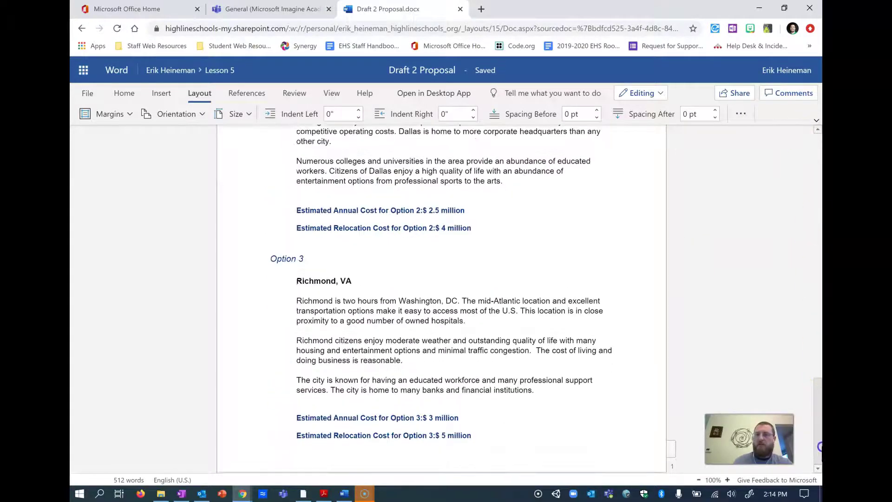
- Open the print preview of the Draft 2 Proposal document and look over the portrait pages
click(87, 93)
click(110, 231)
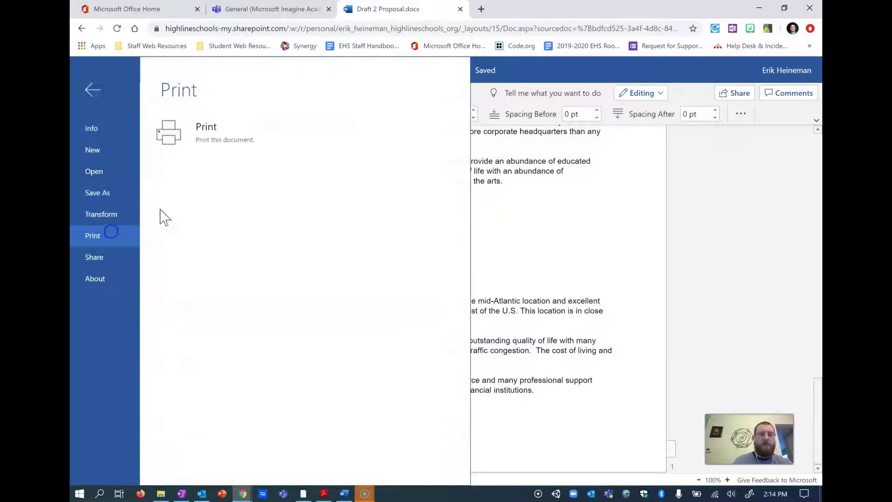
click(235, 138)
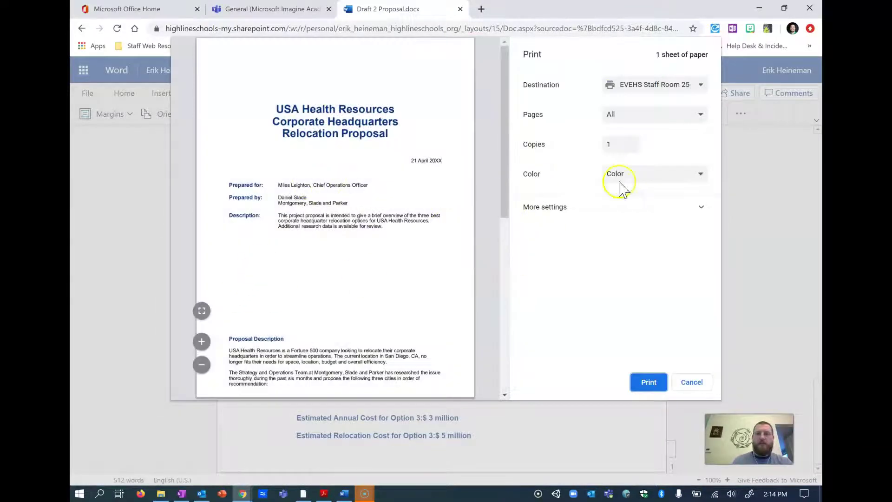
drag(503, 66, 532, 285)
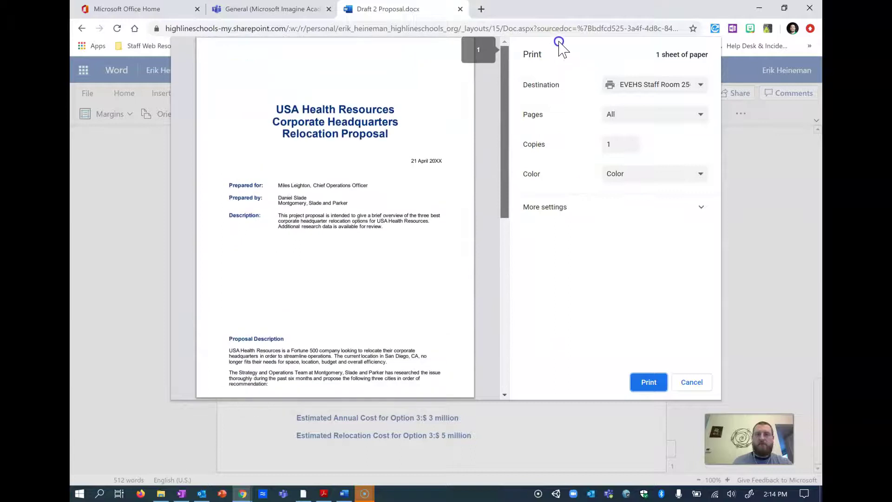
scroll(442, 175, down, 2)
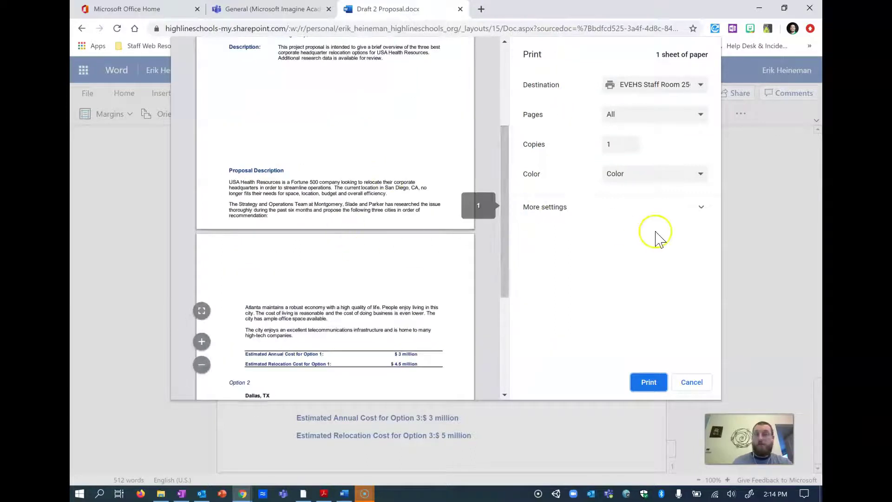
- Set the print paper size to Legal, examine the previewed pages, and return to the document without printing
click(700, 207)
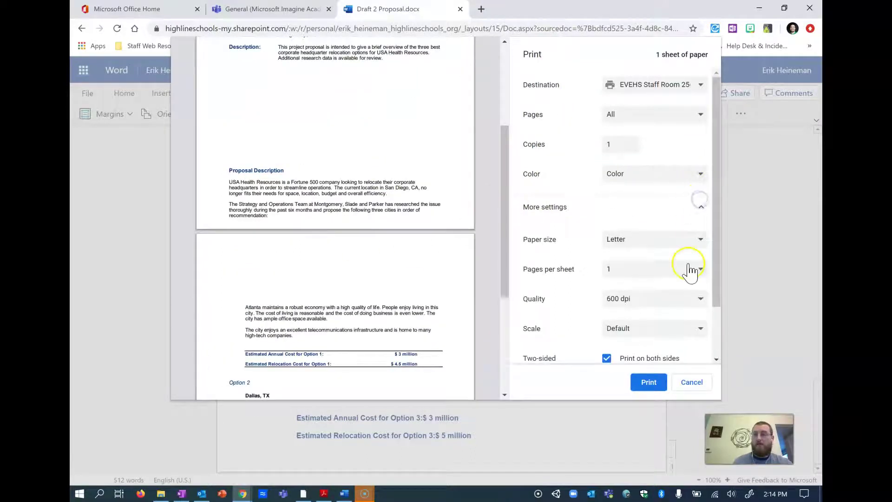
click(702, 245)
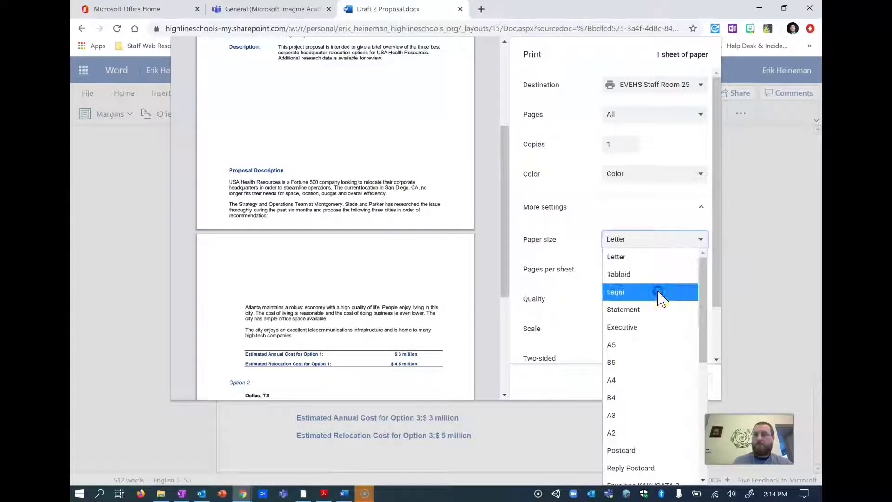
click(657, 292)
scroll(315, 191, down, 3)
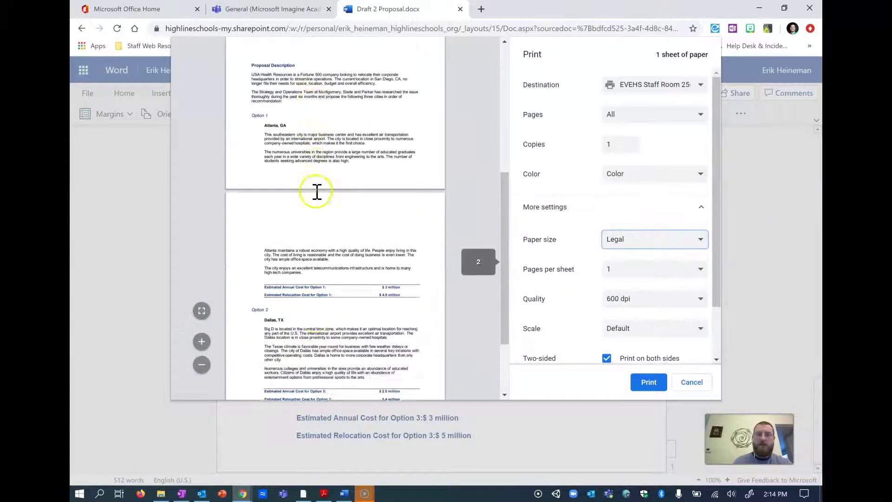
scroll(319, 187, up, 5)
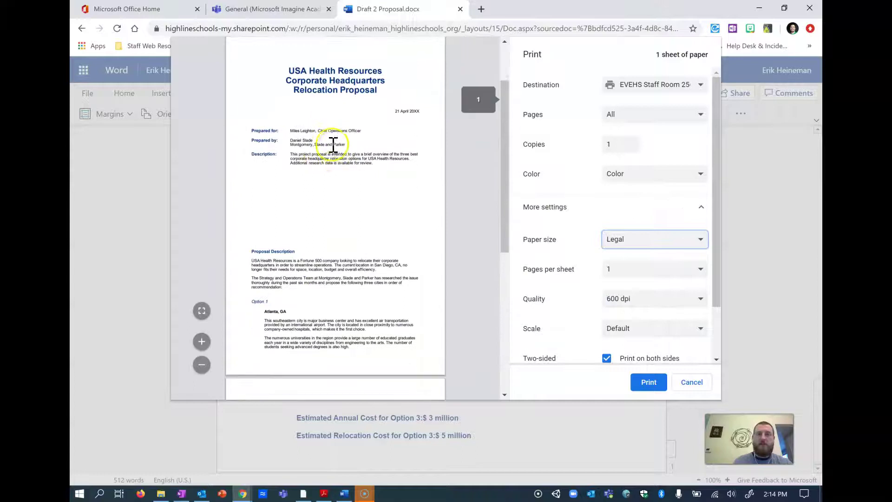
scroll(334, 151, down, 6)
scroll(333, 143, up, 8)
scroll(428, 219, down, 3)
scroll(428, 218, up, 2)
scroll(669, 288, down, 3)
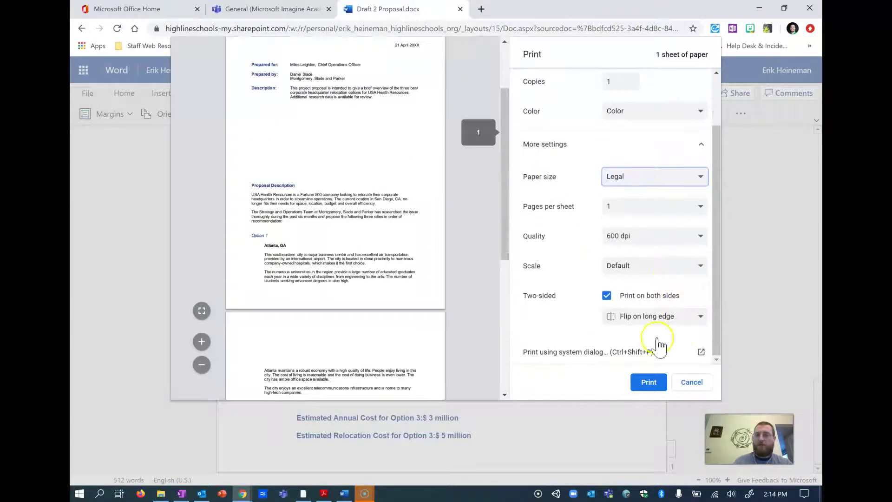
click(692, 383)
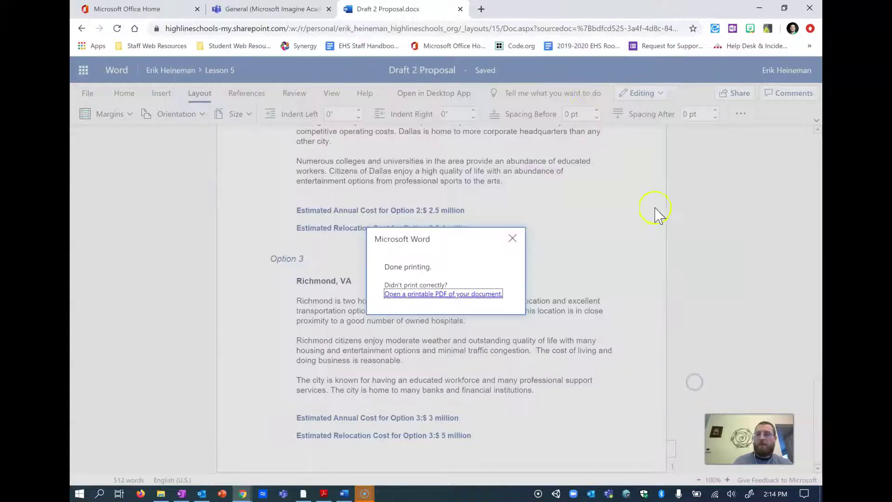
click(513, 238)
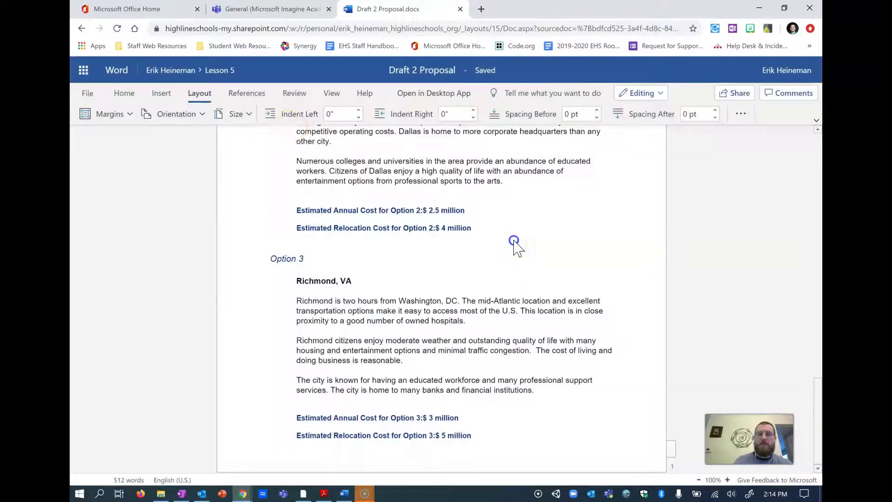
- Set the Draft 2 Proposal document's page size to Letter, 8.5" x 11", and check the exercise's remaining steps in the Class Notebook
click(241, 114)
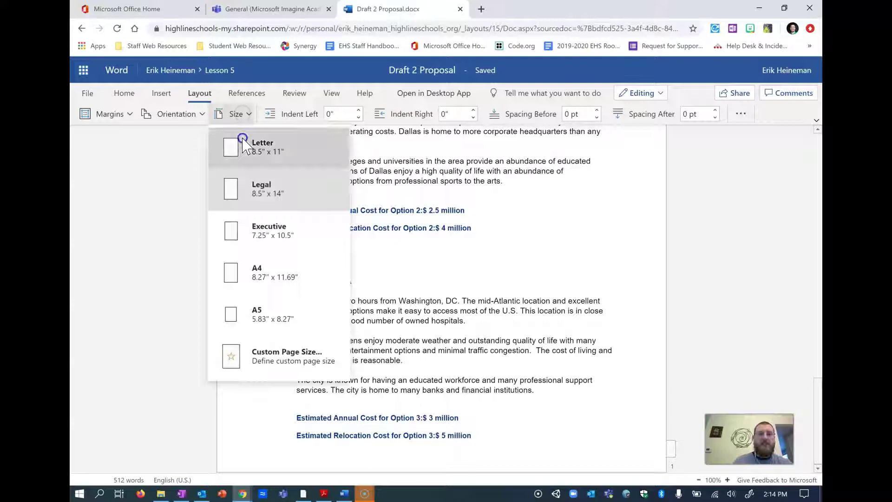
click(243, 139)
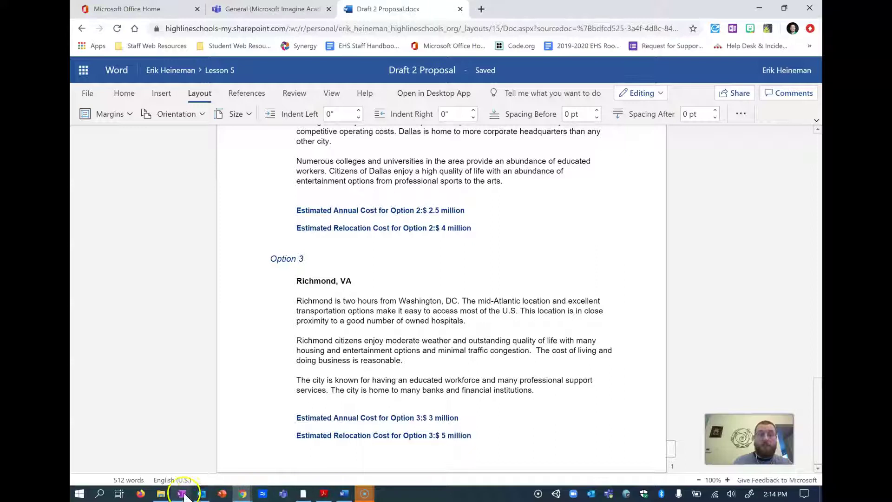
key(ctrl+shift+Tab)
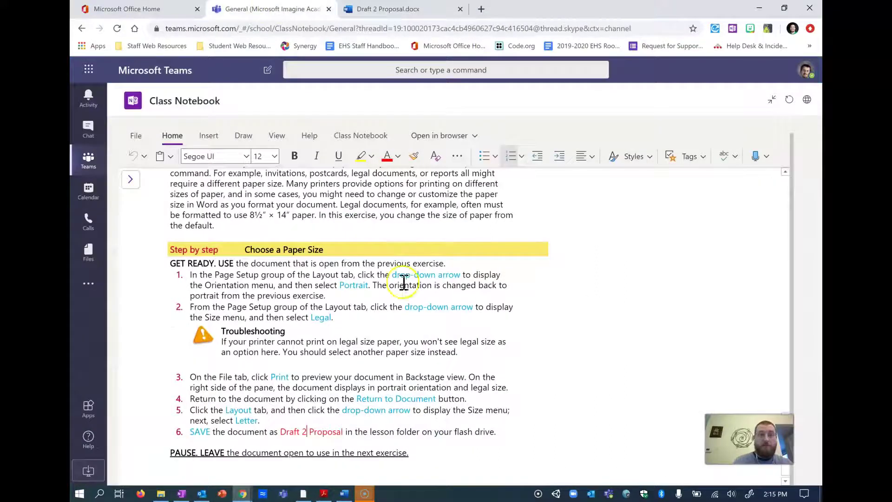
scroll(332, 339, down, 1)
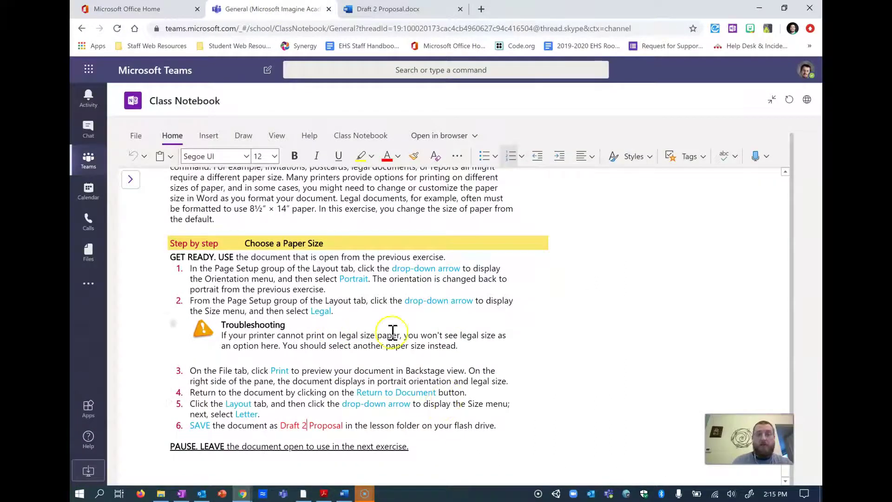
- Open the Lesson 5: Working with Breaks notebook page and read the break types and the manual page break exercise steps
click(134, 178)
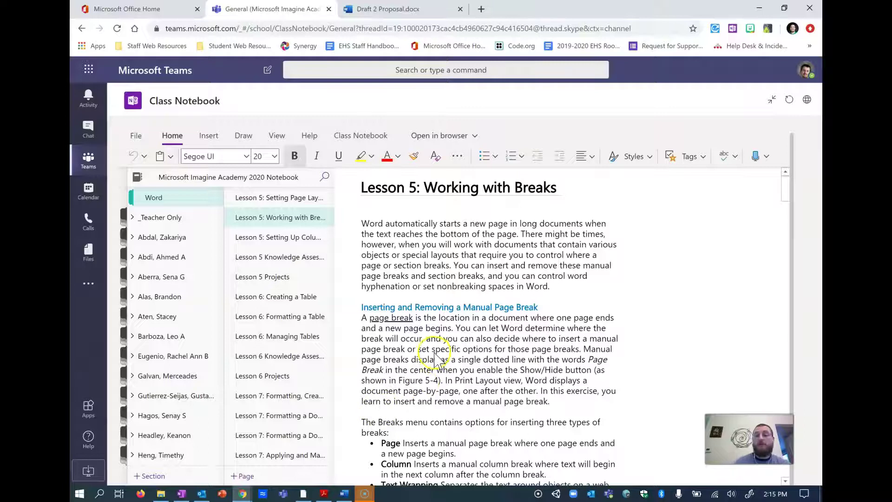
click(457, 230)
scroll(457, 235, down, 3)
scroll(409, 247, up, 2)
scroll(397, 240, down, 2)
scroll(393, 255, down, 3)
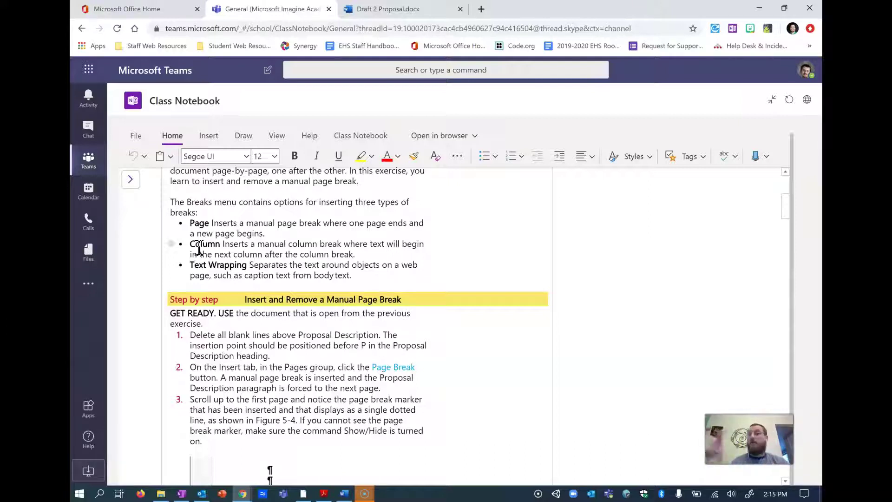
- Read through the Insert and Remove a Manual Page Break exercise in the Class Notebook, down to its closing steps and back
scroll(250, 367, down, 1)
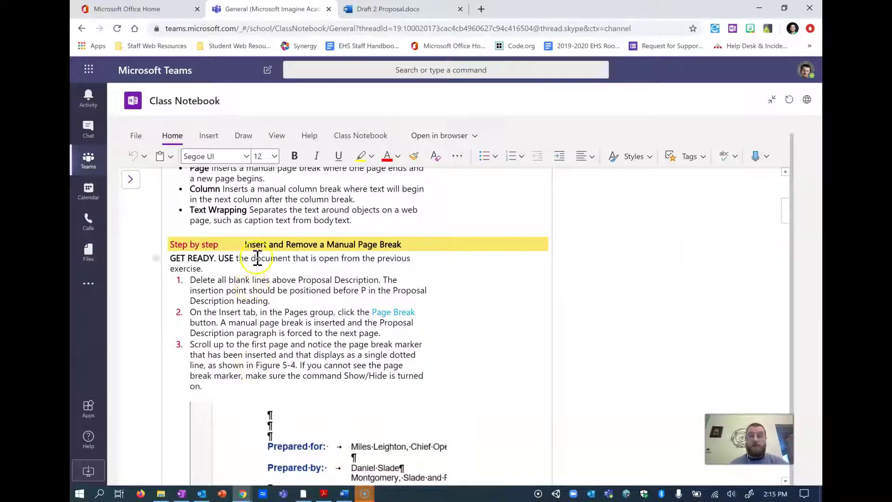
scroll(258, 258, down, 1)
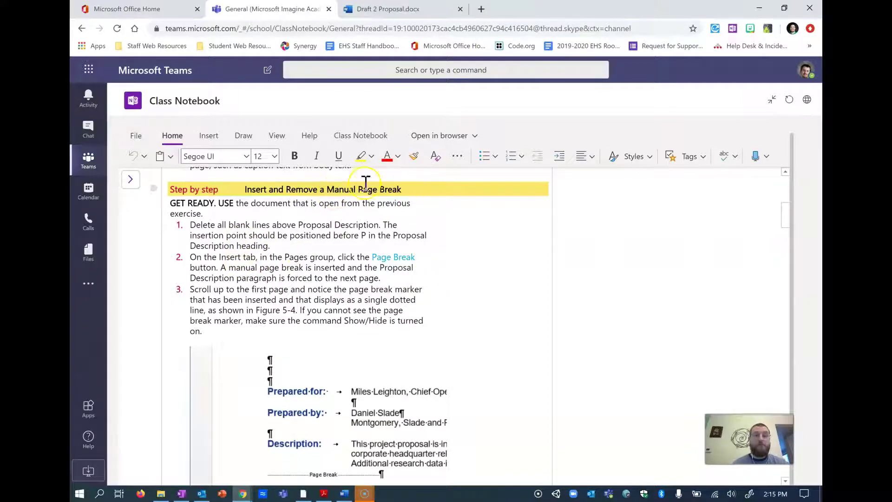
scroll(394, 198, down, 5)
scroll(400, 214, up, 6)
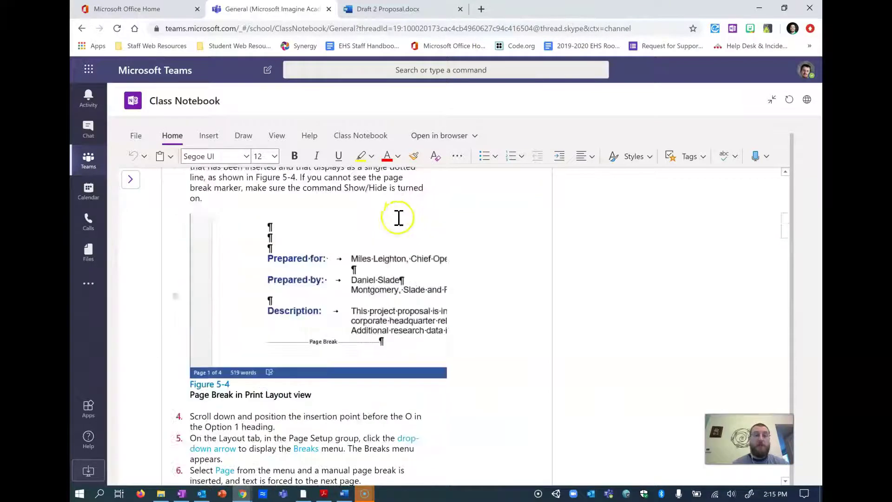
scroll(394, 224, down, 10)
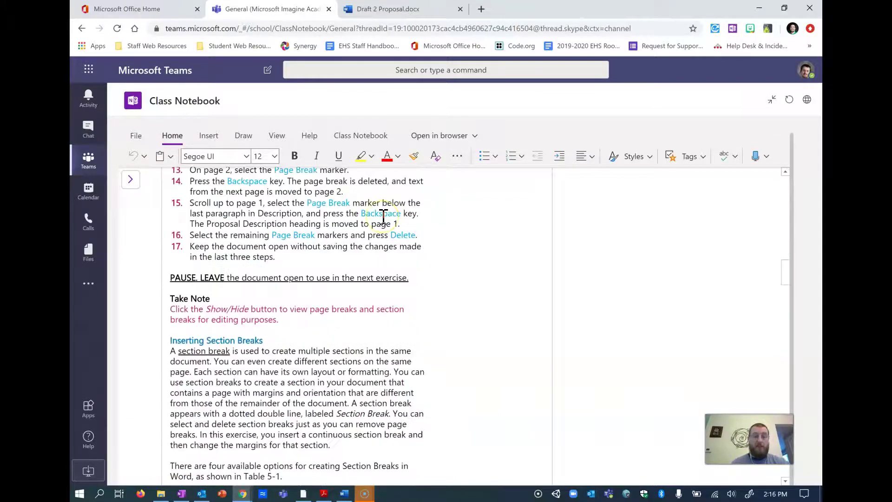
scroll(372, 228, down, 1)
scroll(367, 234, up, 1)
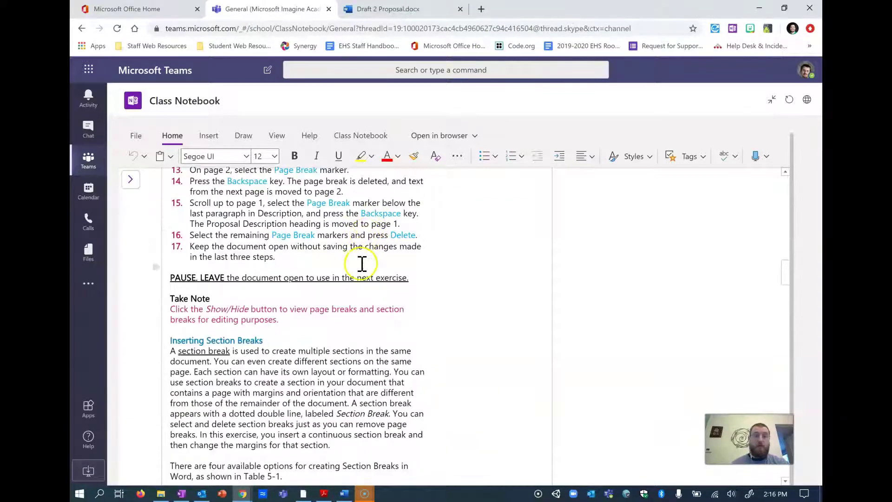
scroll(360, 263, up, 1)
scroll(360, 263, up, 10)
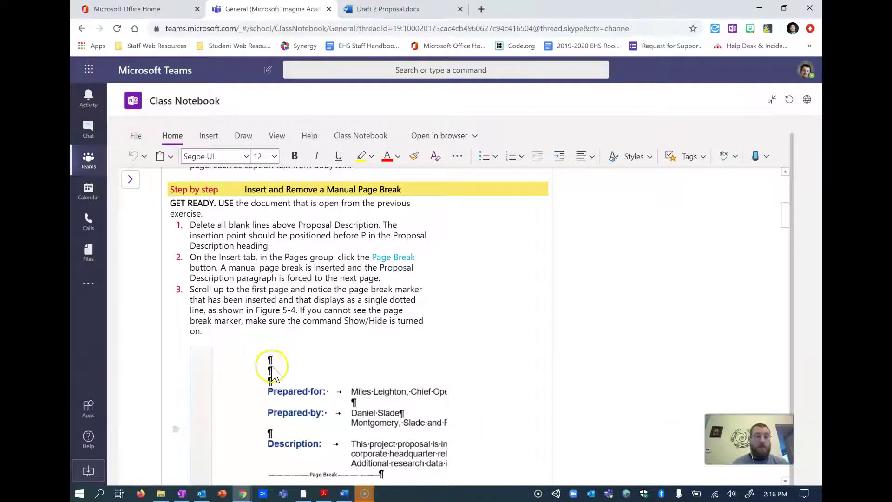
- Review steps 4 to 17 of the manual page break exercise and highlight the file name Draft 3 Proposal in step 9
scroll(272, 372, down, 6)
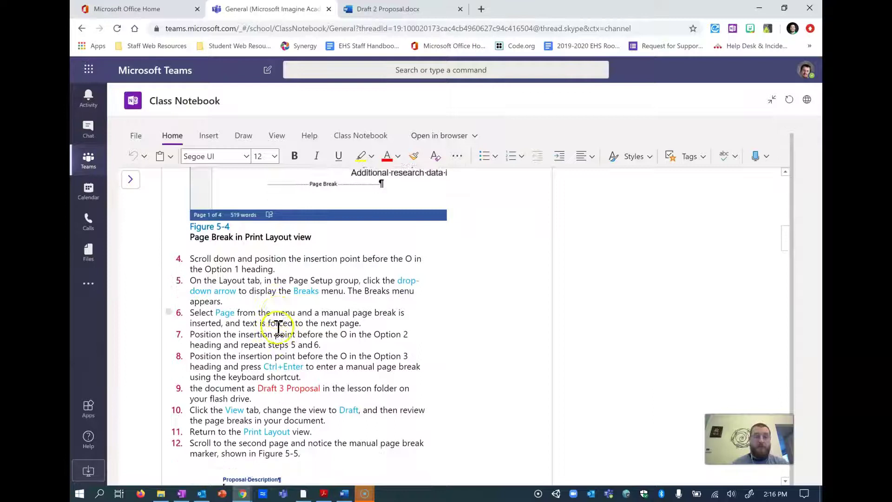
scroll(279, 330, down, 4)
scroll(279, 325, down, 1)
scroll(279, 321, up, 2)
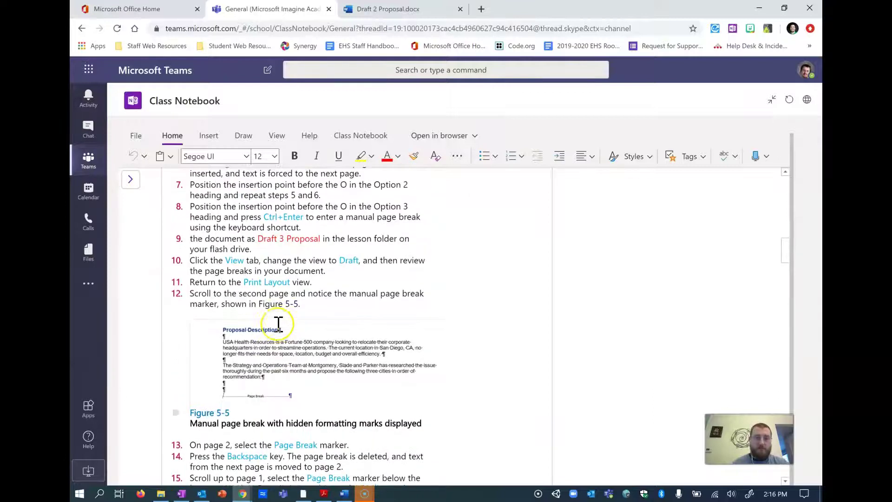
scroll(451, 298, down, 4)
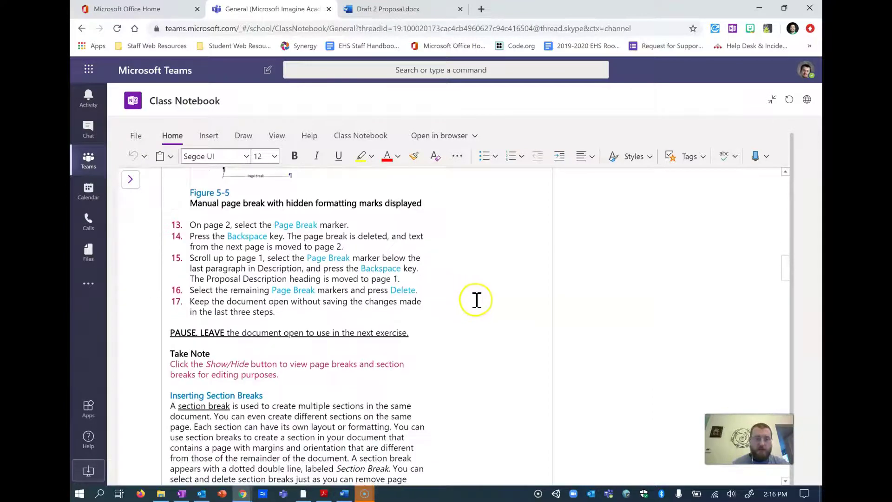
scroll(476, 302, up, 5)
scroll(475, 302, up, 2)
click(277, 348)
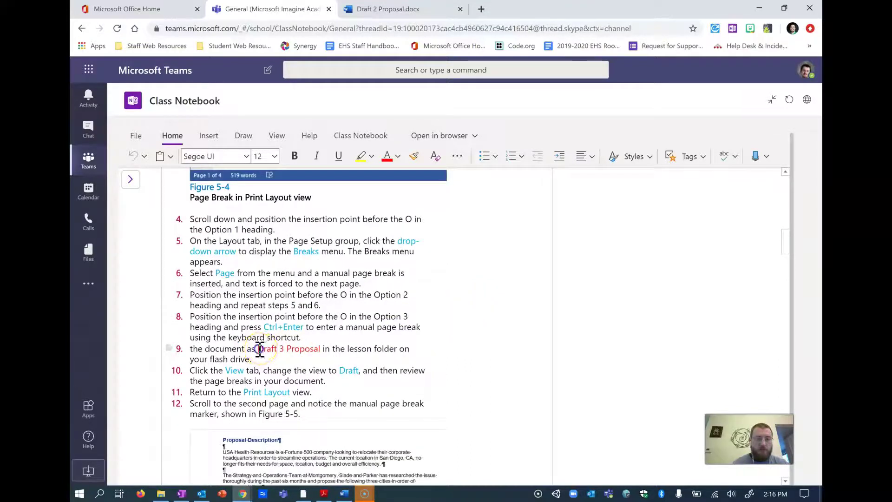
drag(282, 350, 312, 352)
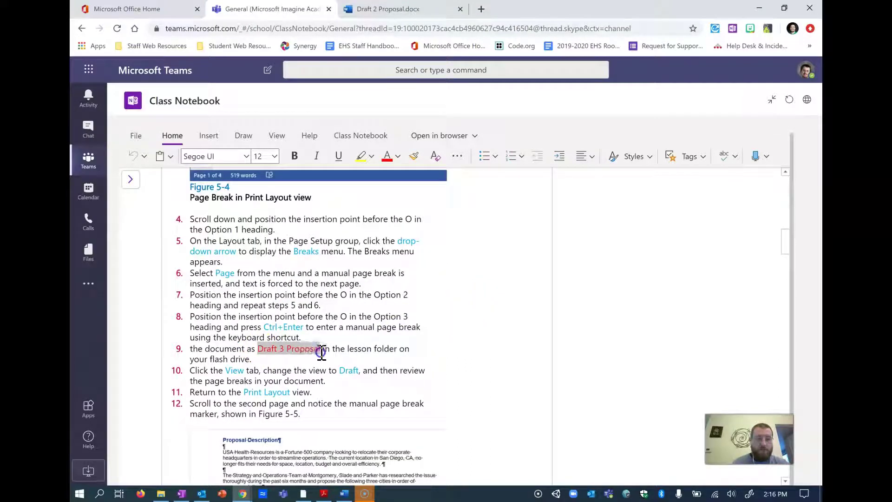
- Look over the section break types in Table 5-1, and highlight step 17 of the manual page break exercise
scroll(455, 372, down, 10)
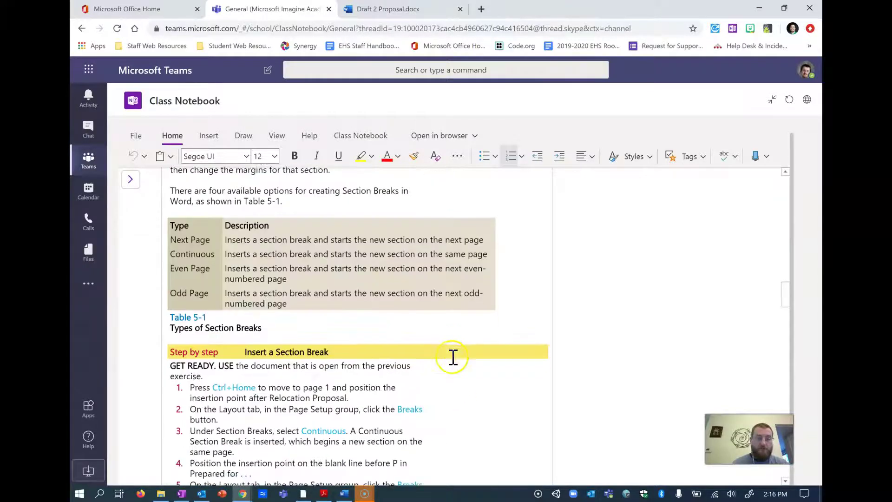
scroll(453, 357, up, 4)
scroll(454, 357, down, 6)
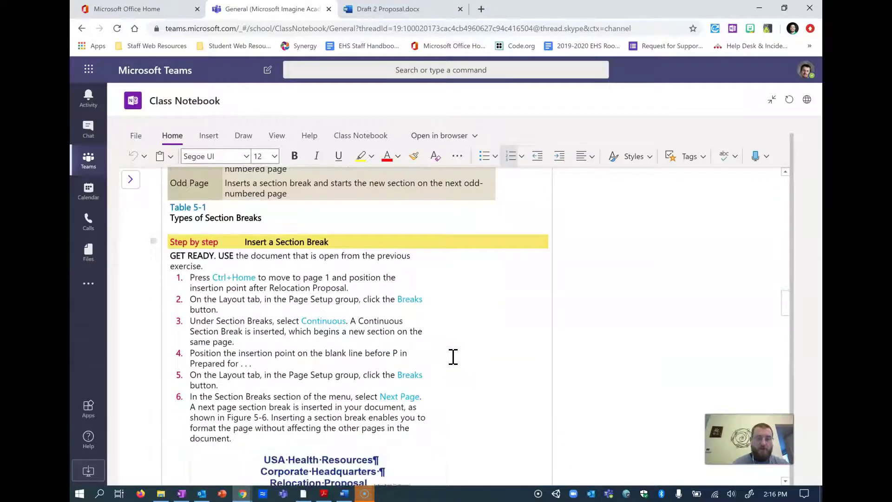
scroll(453, 357, up, 10)
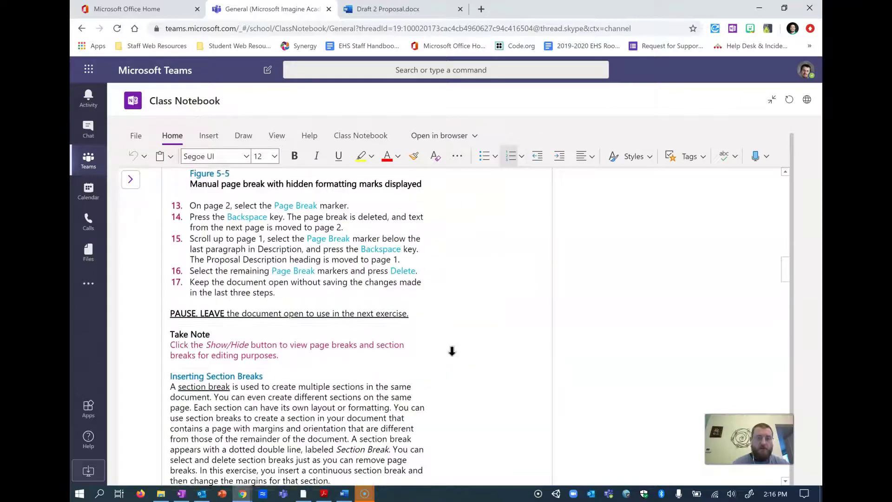
click(452, 354)
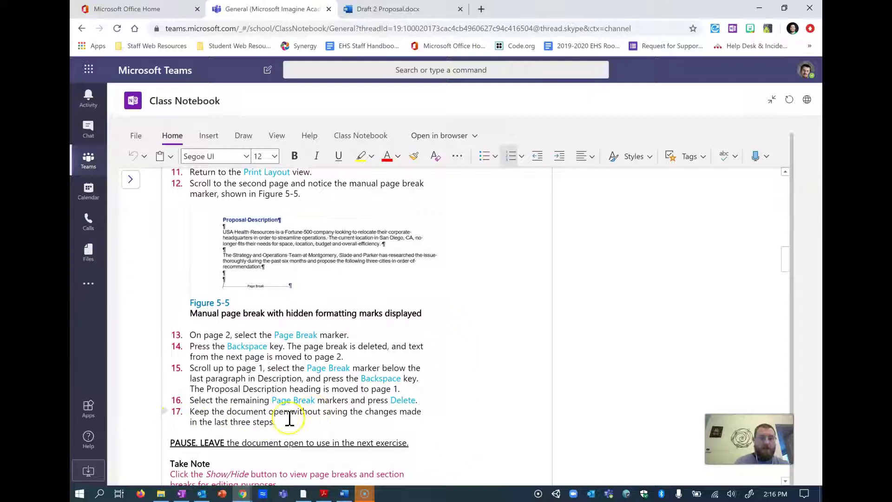
drag(196, 412, 279, 423)
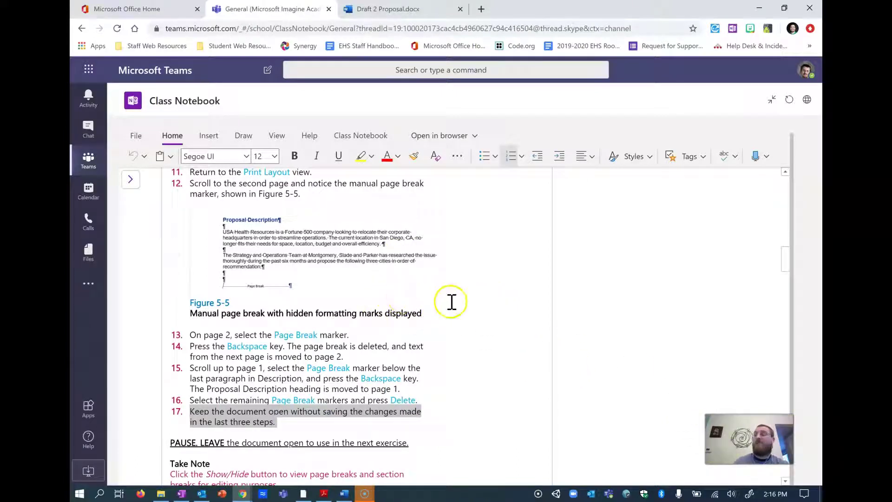
- Preview the Insert a Section Break exercise, and return to the first steps of the manual page break exercise
scroll(455, 323, down, 9)
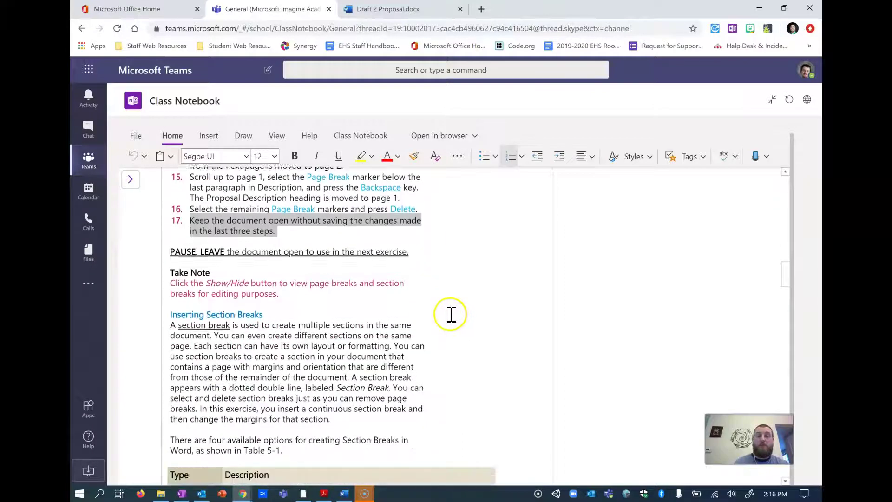
scroll(451, 313, down, 9)
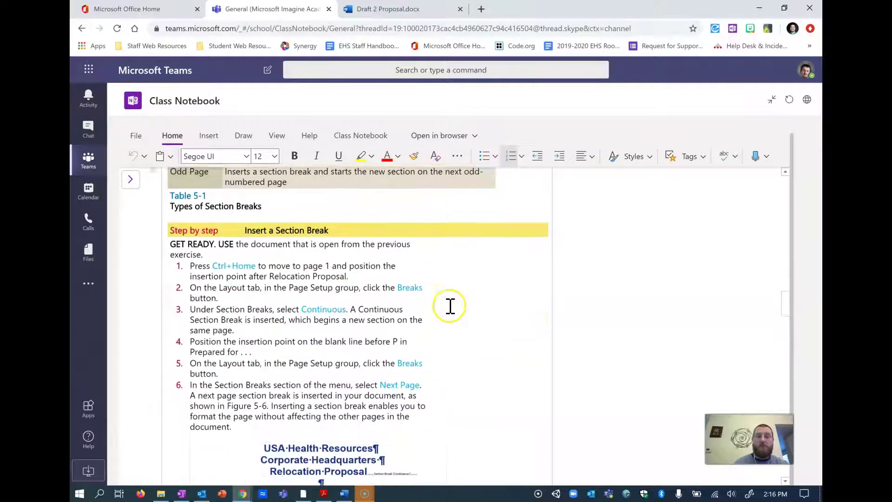
scroll(450, 303, down, 5)
scroll(451, 303, up, 11)
scroll(448, 297, up, 11)
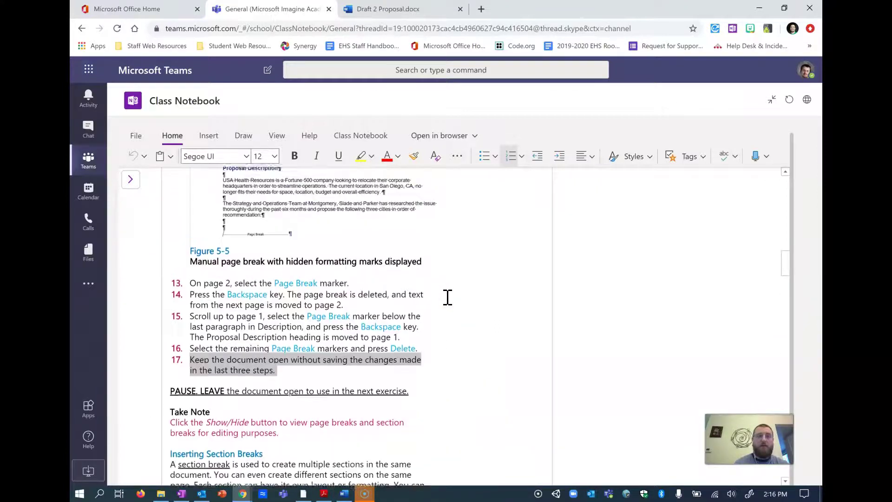
scroll(448, 297, up, 6)
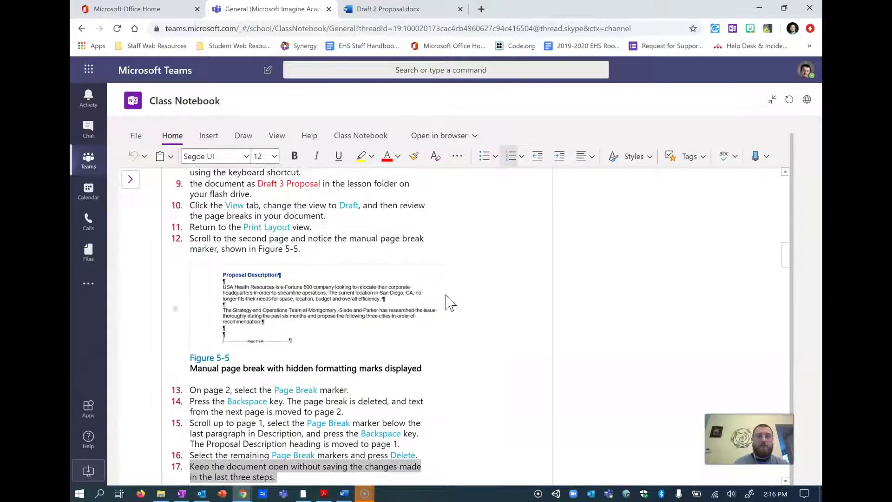
scroll(447, 286, up, 6)
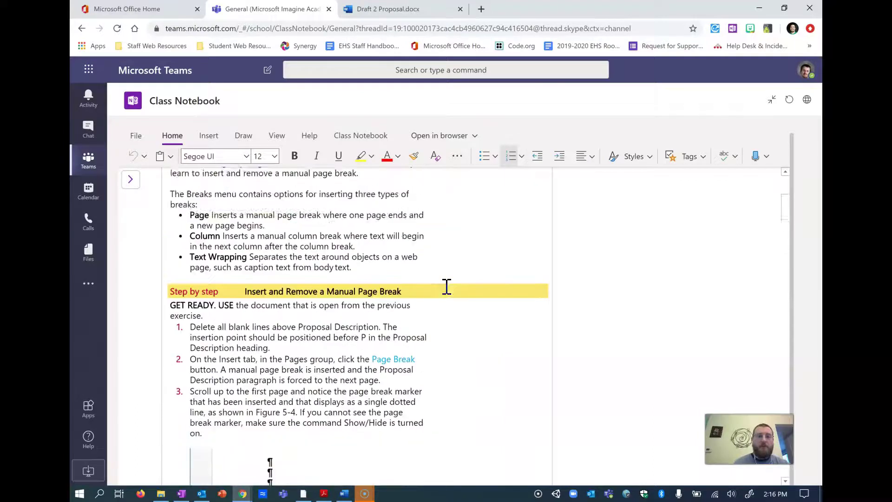
scroll(447, 286, down, 1)
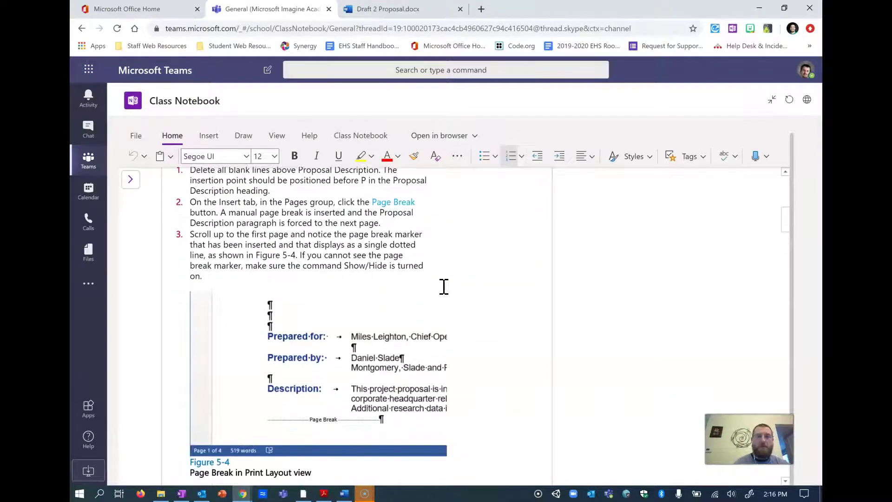
scroll(443, 286, up, 1)
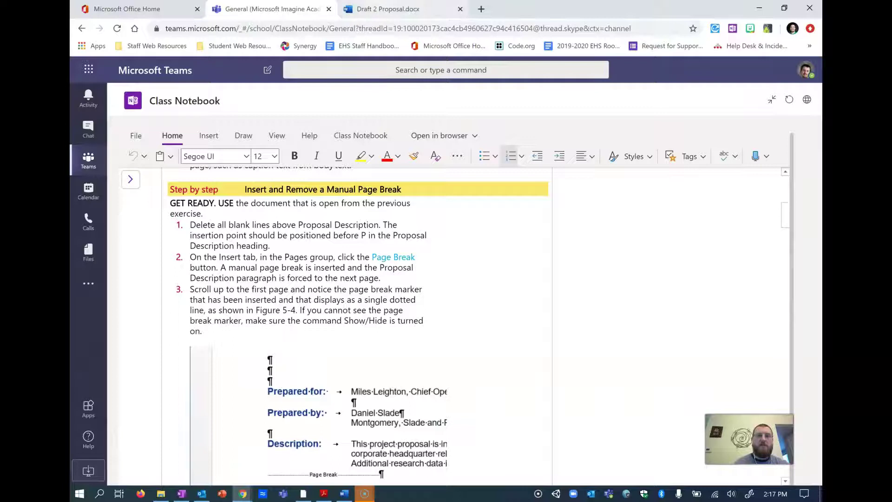
- Switch to the Draft 2 Proposal document in Word and save a copy as Draft 3 Proposal in the Lesson 5 folder
click(389, 9)
click(85, 100)
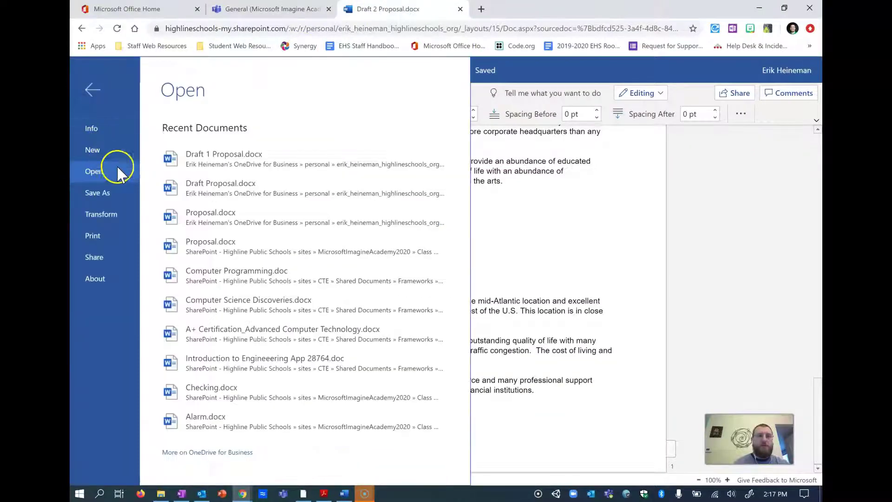
click(130, 193)
click(263, 139)
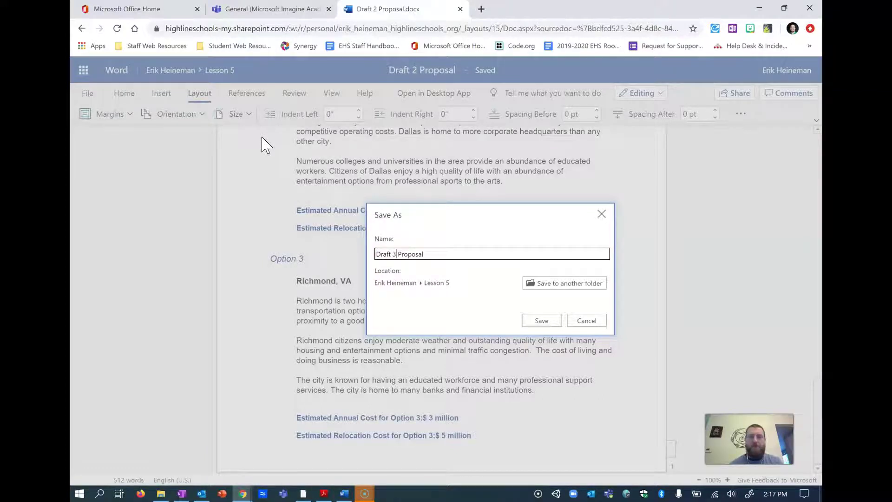
click(542, 320)
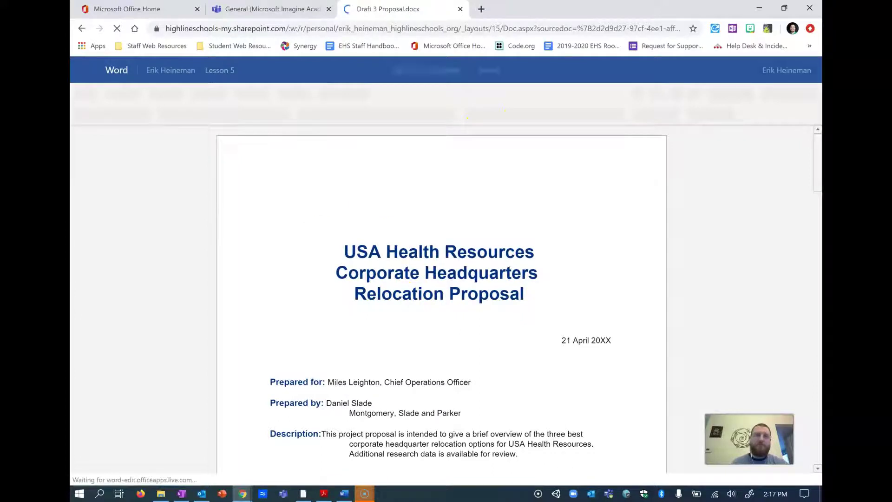
- Find the blank lines above Proposal Description in Draft 3 Proposal, and reread steps 1 to 3 of the exercise in the Class Notebook
scroll(354, 211, down, 6)
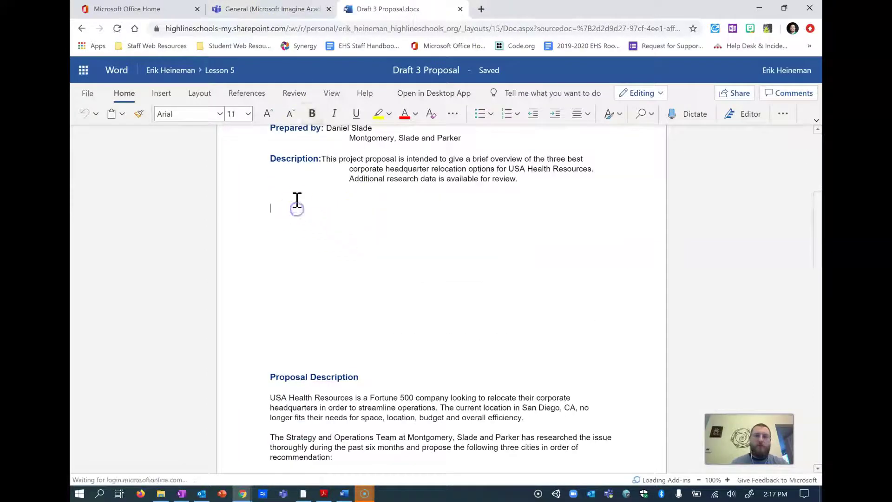
key(ctrl+shift+Tab)
scroll(344, 220, down, 3)
scroll(309, 235, up, 3)
scroll(325, 228, up, 1)
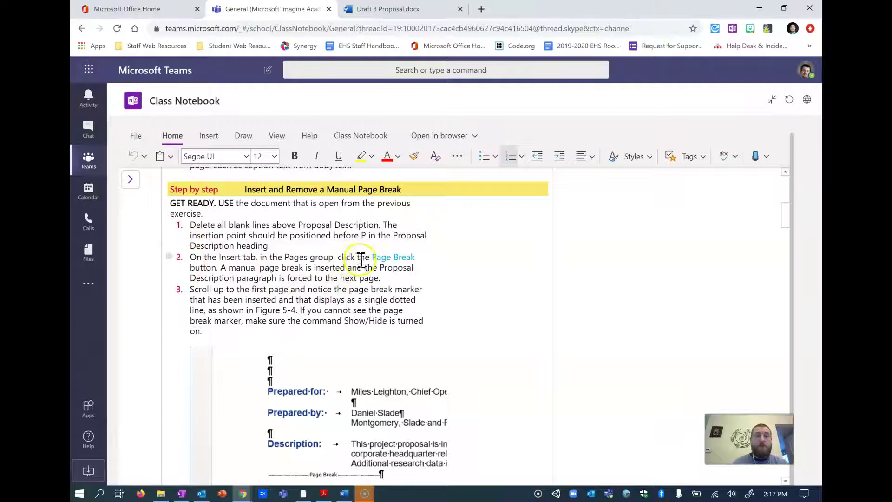
scroll(361, 260, down, 1)
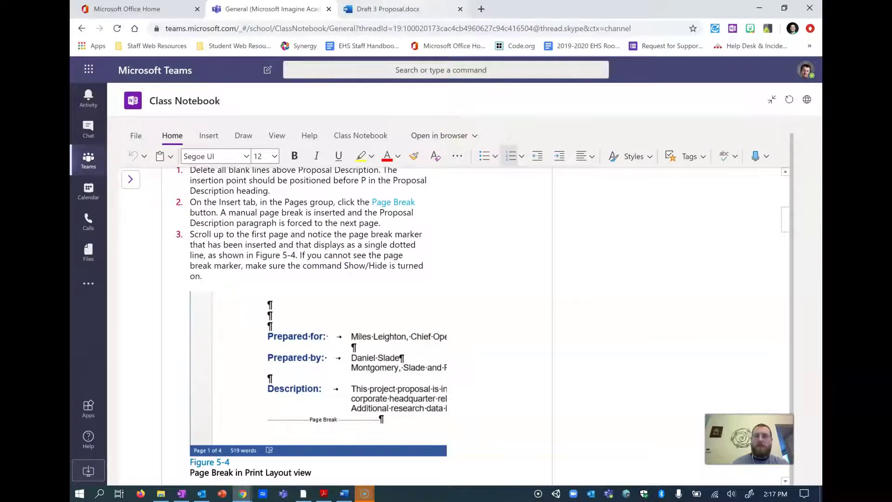
- Return to Draft 3 Proposal and delete all blank lines between the Description paragraph and the Proposal Description heading
click(419, 10)
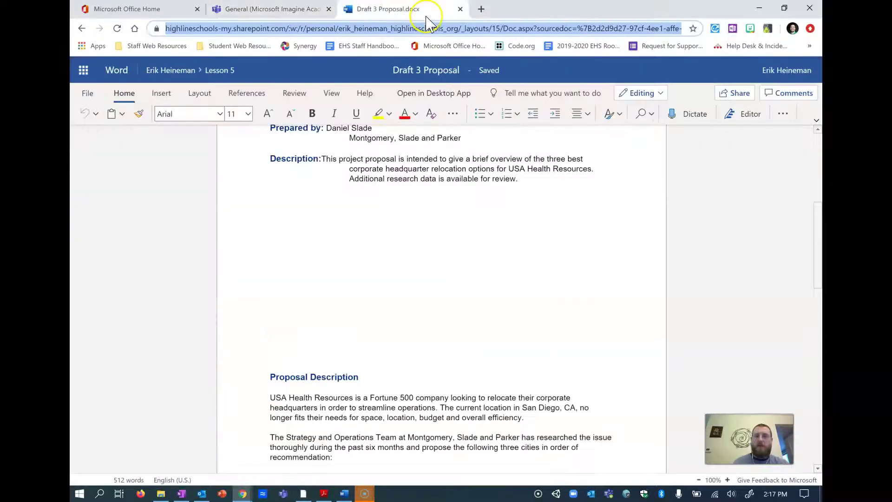
click(293, 201)
key(Delete)
key(Delete)
key(Delete)
key(Delete)
key(Delete)
key(Delete)
key(Delete)
key(Delete)
key(Delete)
key(BackSpace)
key(Delete)
key(Delete)
key(Delete)
key(Delete)
key(Delete)
key(Delete)
key(Delete)
key(Delete)
key(Delete)
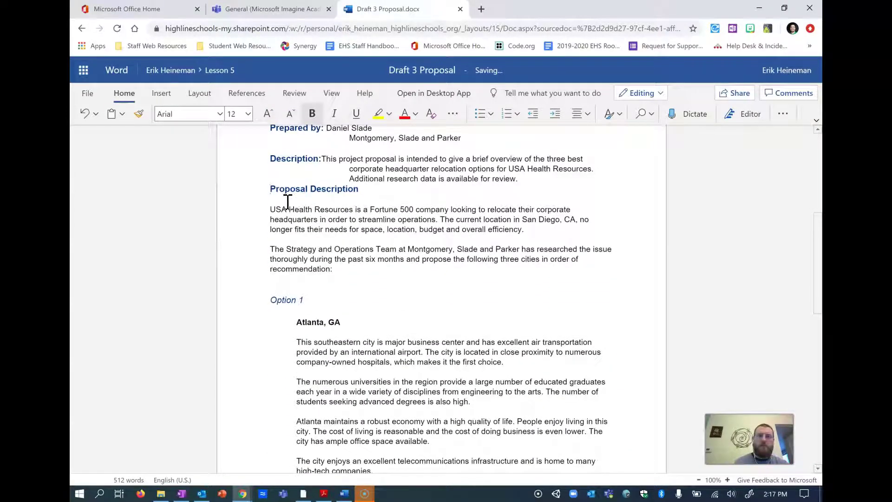
- Insert a manual page break before the Proposal Description heading and check its marker on the first page
click(161, 94)
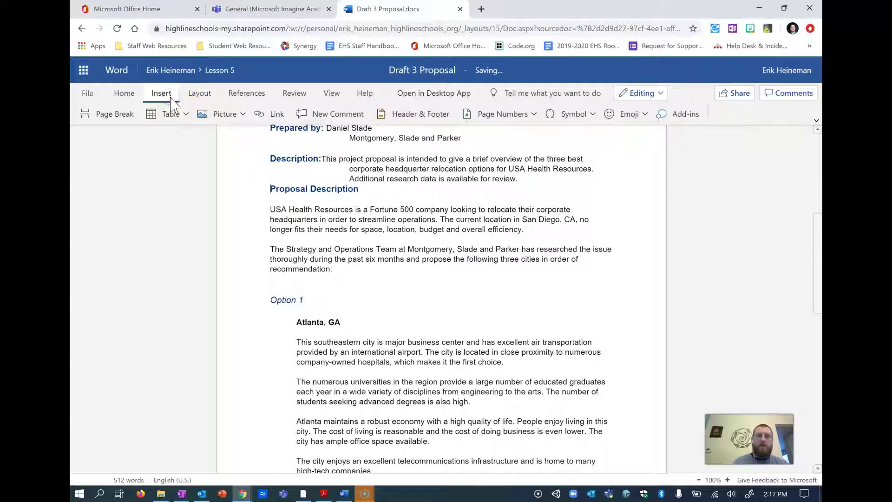
click(114, 115)
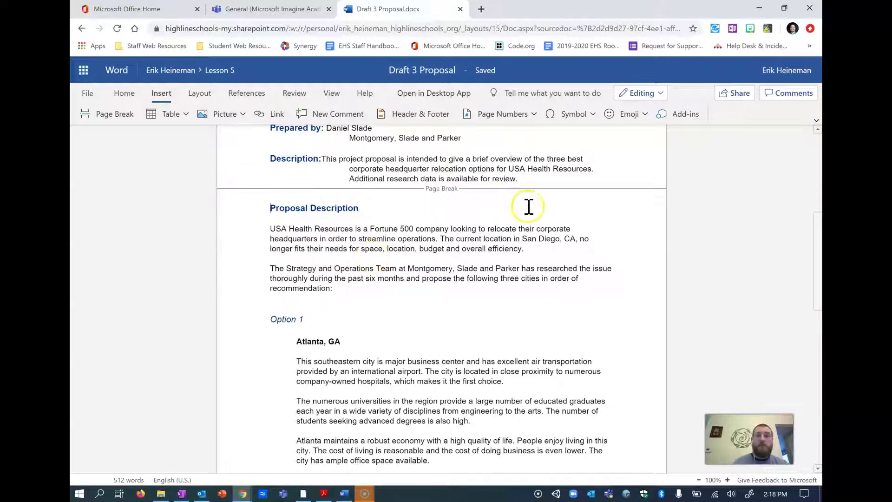
scroll(553, 219, up, 2)
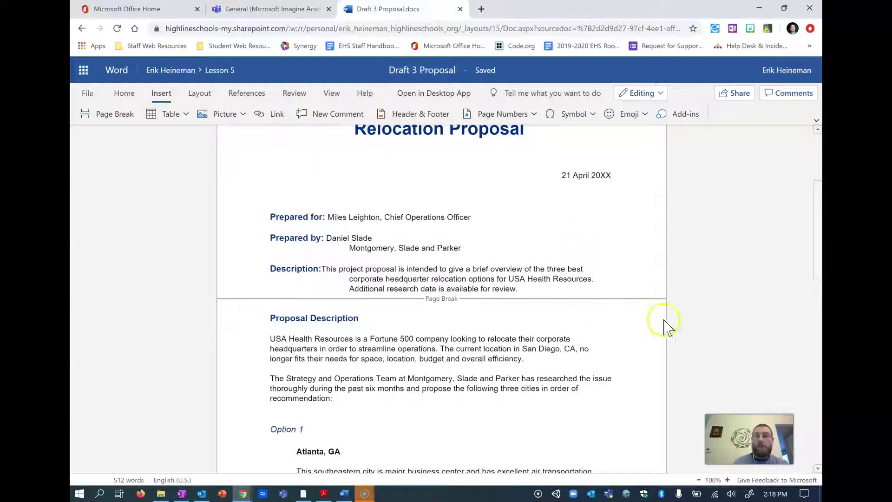
- Open the print preview of Draft 3 Proposal and check where the first page ends
click(86, 93)
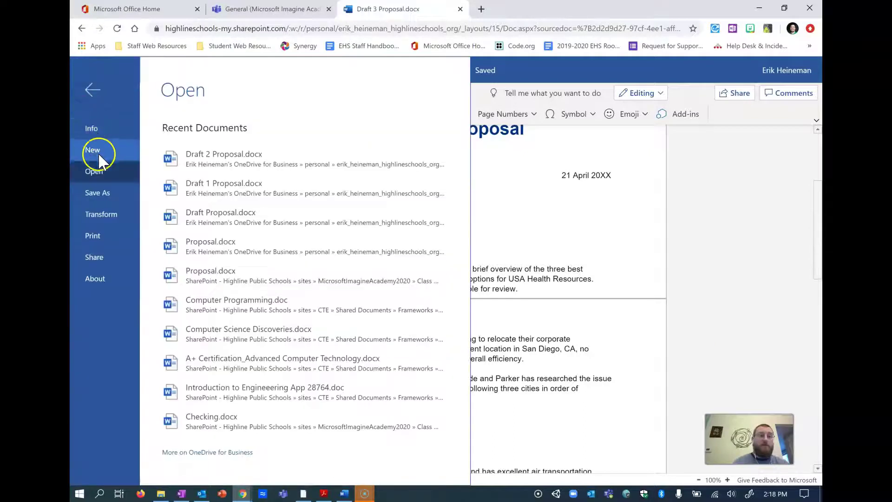
click(104, 242)
click(257, 136)
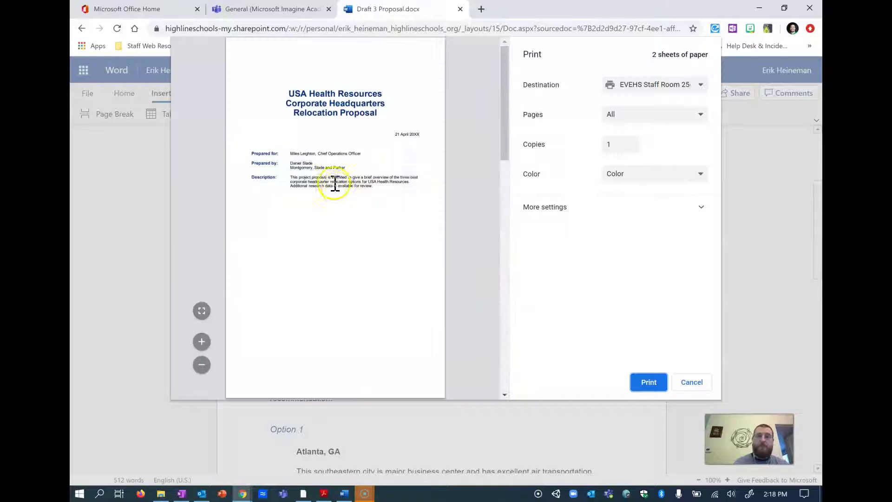
scroll(339, 182, down, 3)
scroll(339, 183, up, 2)
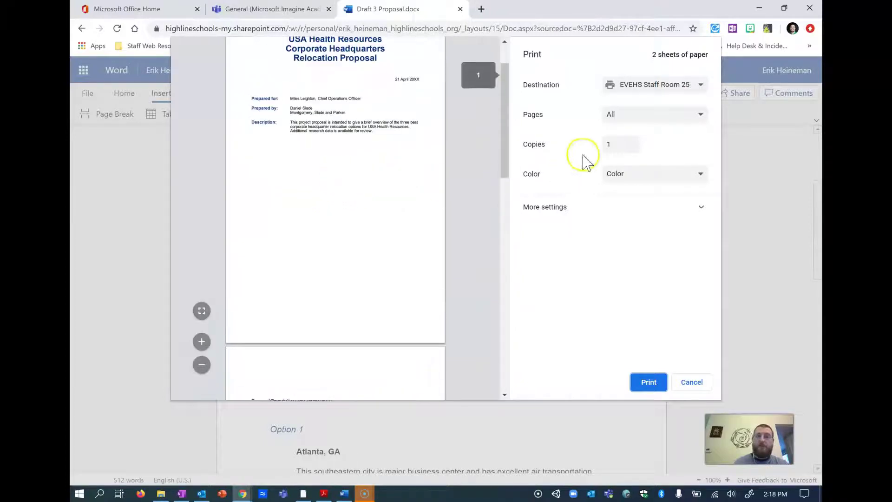
- Set the print paper size to Letter, check the page break before Proposal Description in the preview, and close without printing
click(683, 201)
click(650, 239)
click(617, 255)
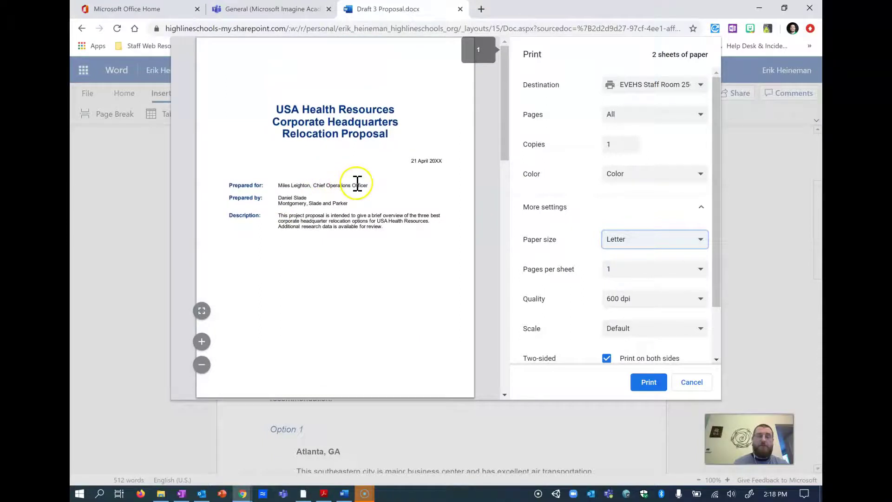
scroll(358, 181, down, 5)
scroll(361, 178, up, 6)
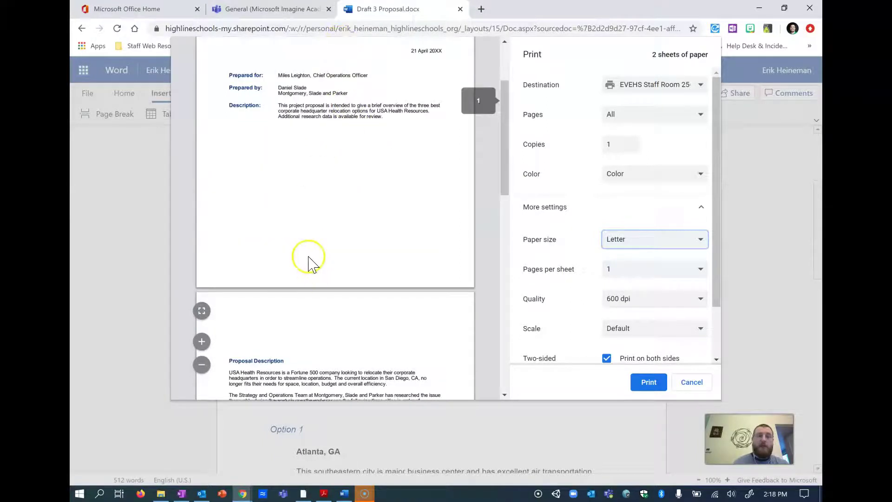
scroll(297, 239, down, 4)
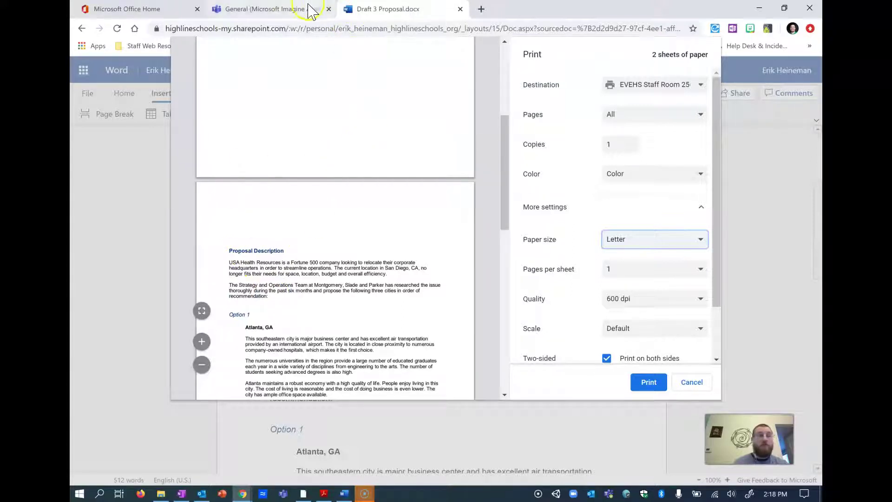
click(692, 382)
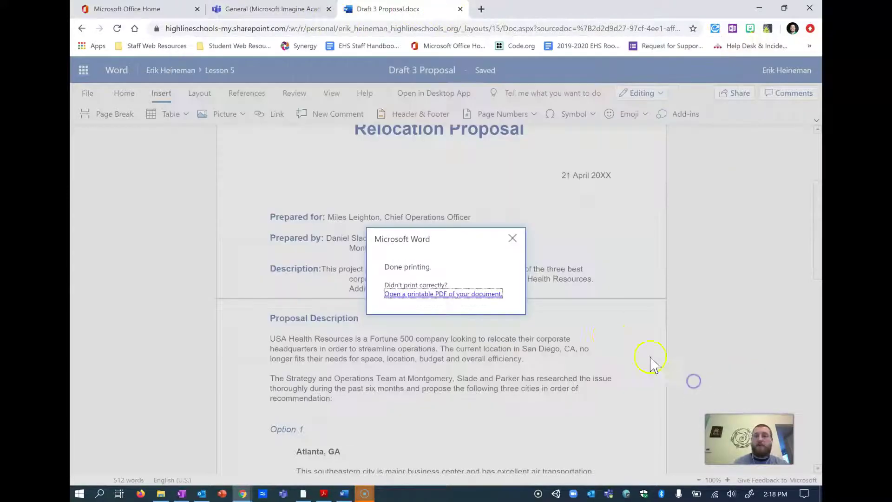
click(514, 238)
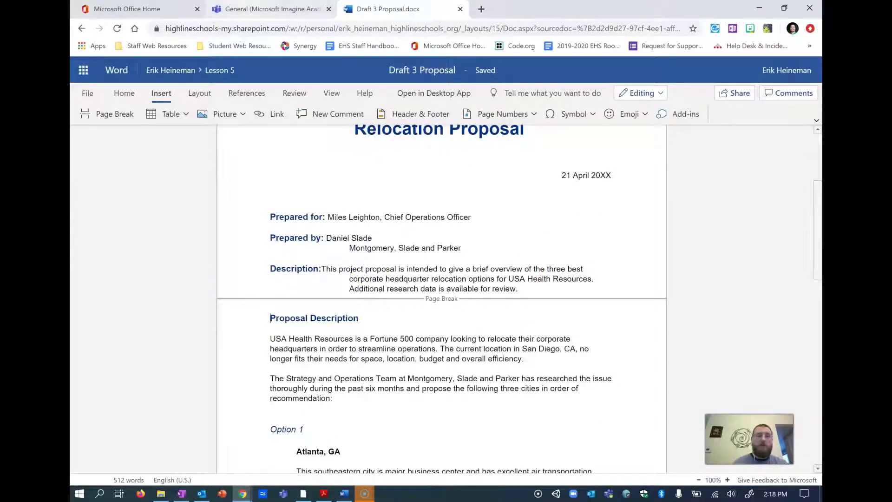
- Switch to the Class Notebook in Teams and read steps 5 to 12 of the page break exercise
scroll(302, 343, up, 3)
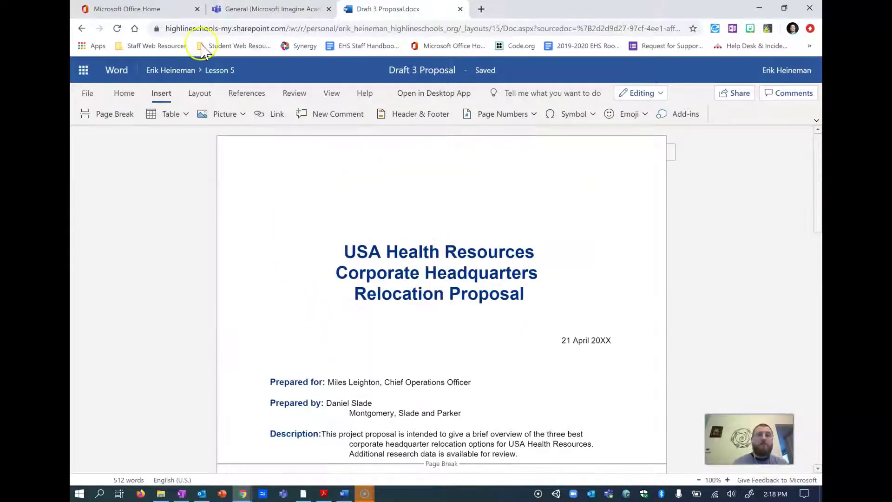
click(269, 9)
scroll(274, 298, down, 3)
scroll(273, 295, down, 5)
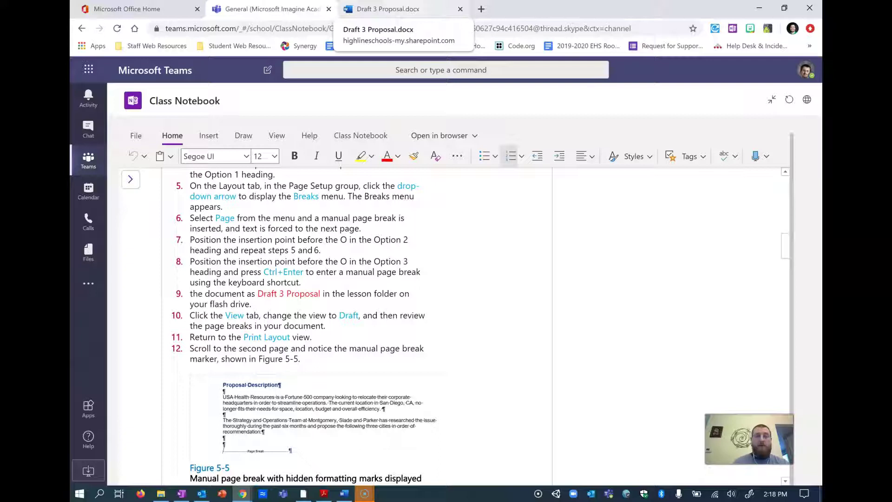
- Return to Draft 3 Proposal in Word and look through the available commands for page break and document view options
click(399, 9)
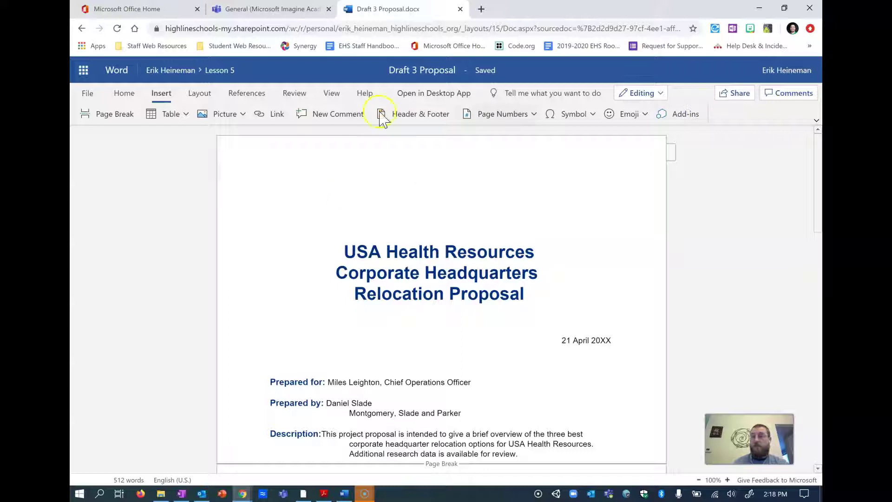
click(130, 95)
click(162, 96)
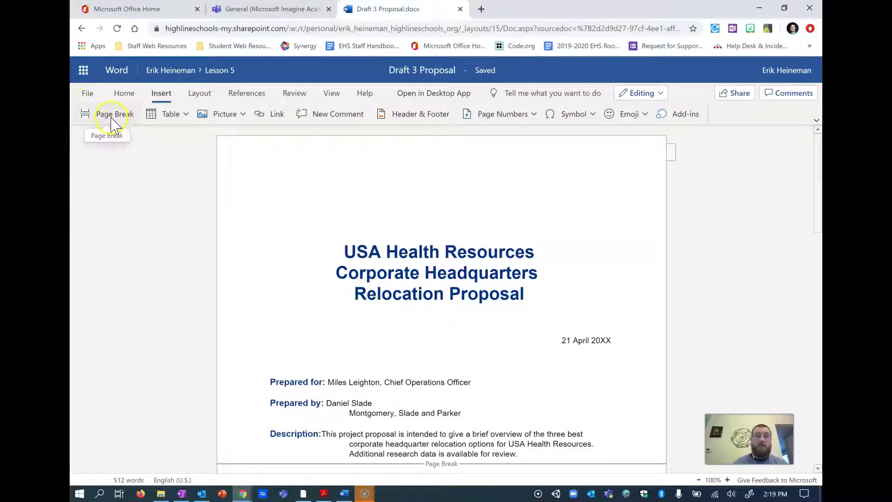
click(199, 98)
click(247, 95)
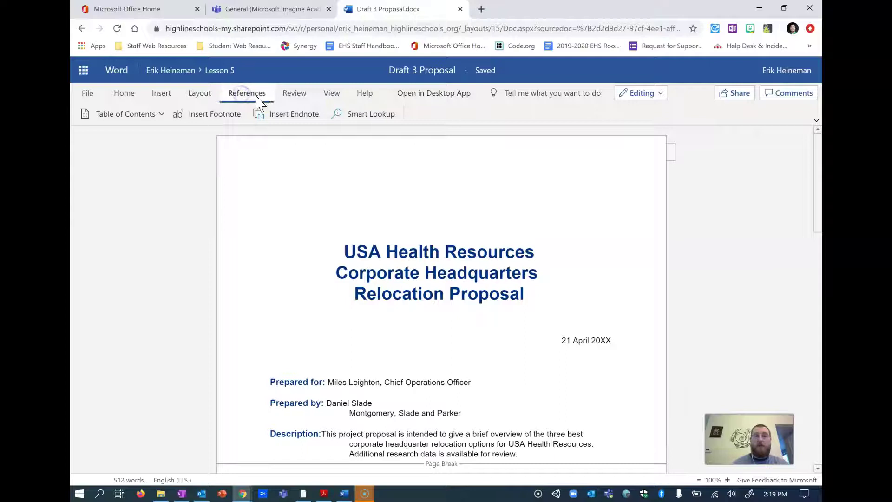
click(300, 96)
click(328, 95)
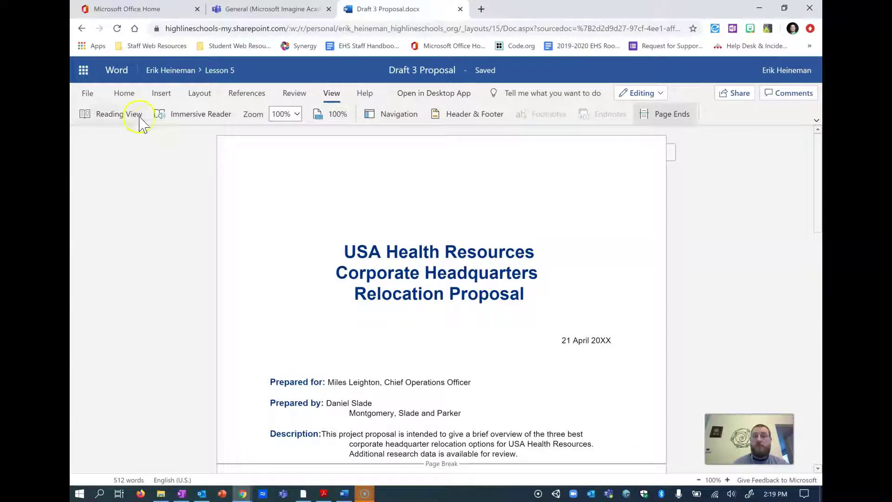
click(167, 93)
- Turn off the display of page ends, scroll through the document to compare, and turn page ends back on
click(671, 116)
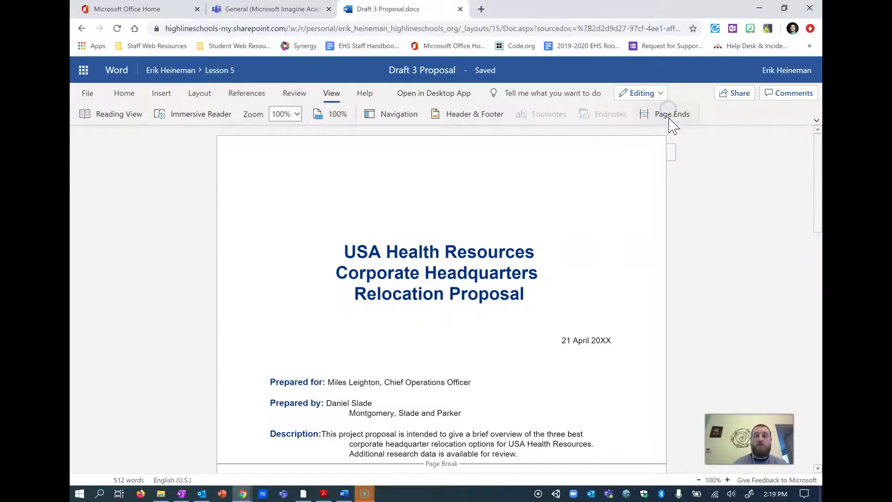
scroll(665, 240, down, 15)
scroll(667, 239, up, 15)
click(670, 116)
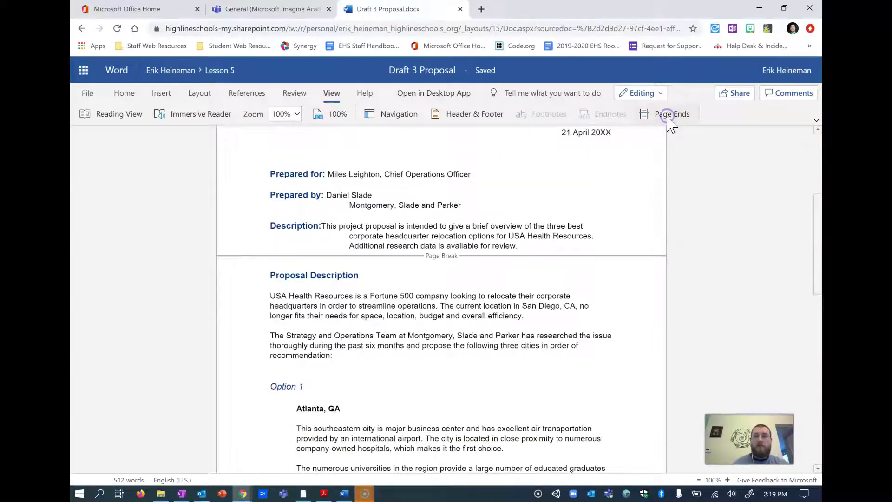
click(170, 95)
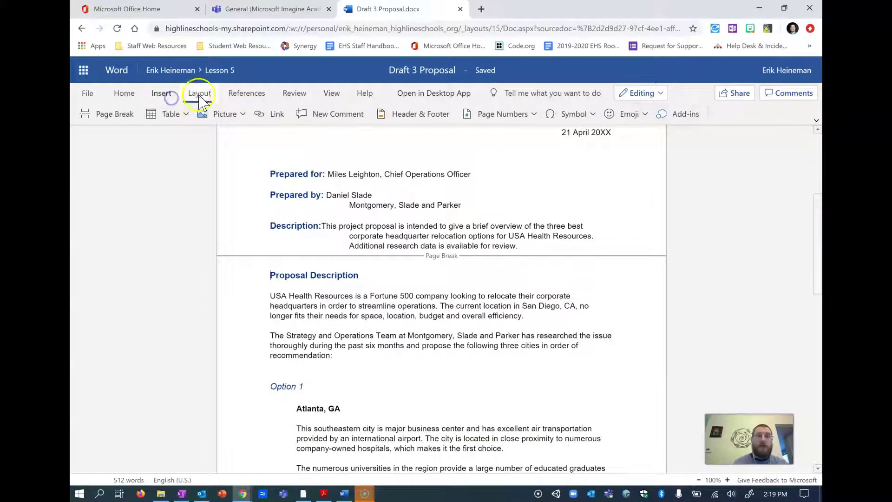
click(117, 100)
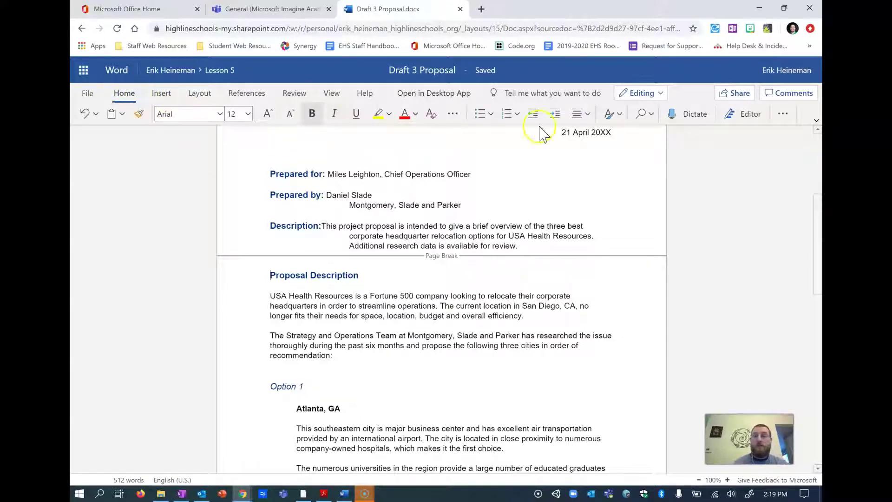
click(796, 117)
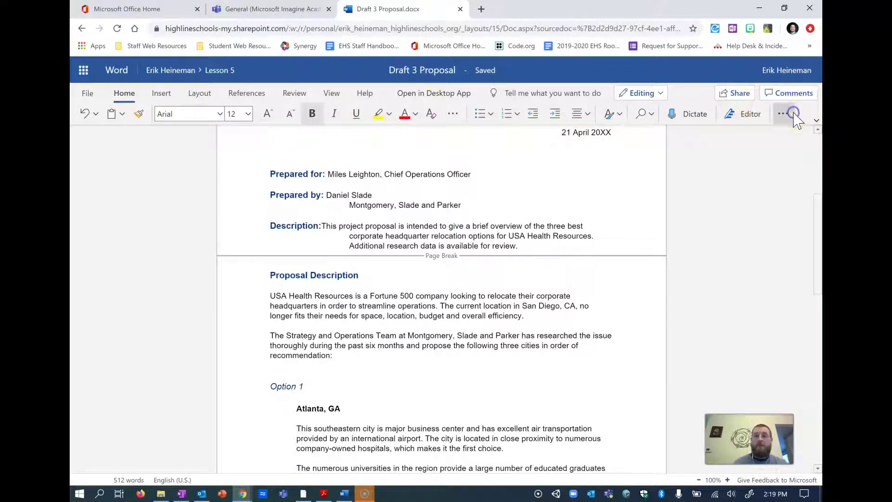
click(797, 117)
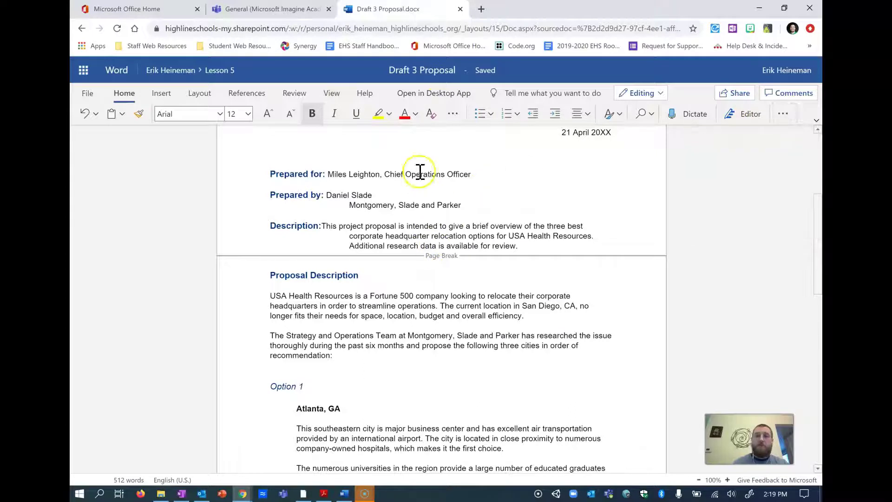
click(454, 116)
click(455, 118)
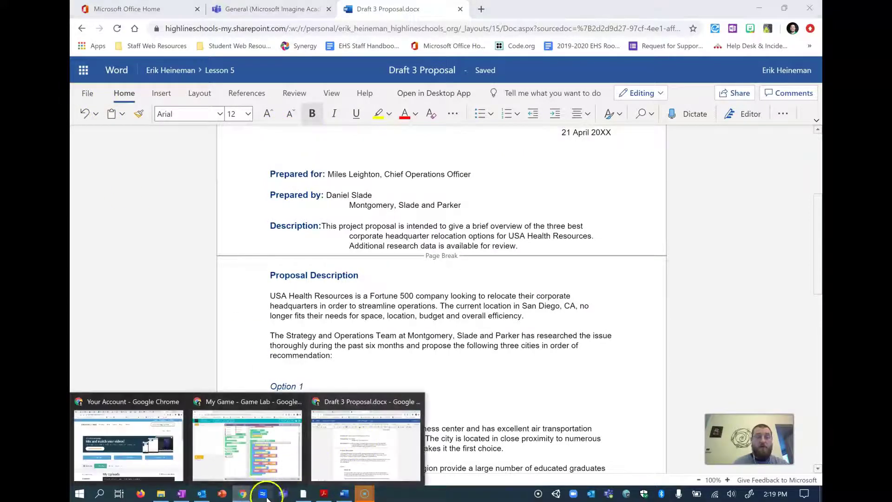
- Go back to the Class Notebook and reread steps 4 to 8 on inserting page breaks before the Option headings
key(ctrl+shift+Tab)
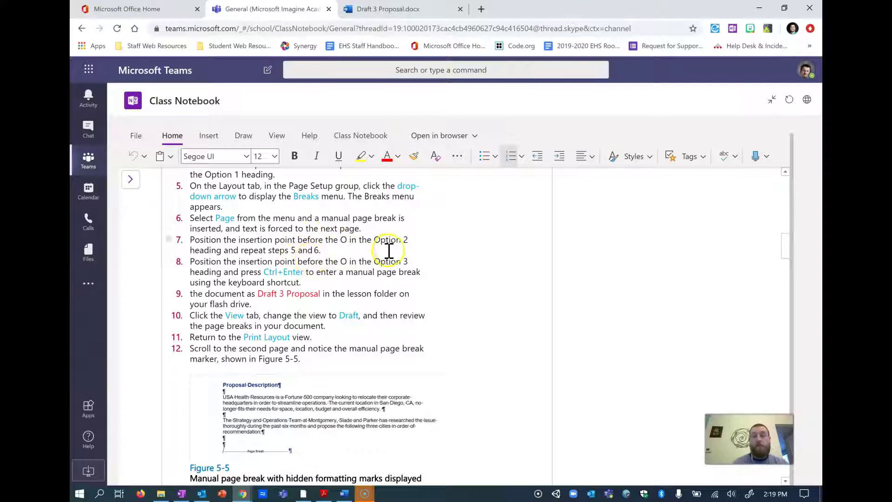
scroll(316, 233, up, 3)
scroll(325, 245, up, 2)
scroll(344, 249, down, 3)
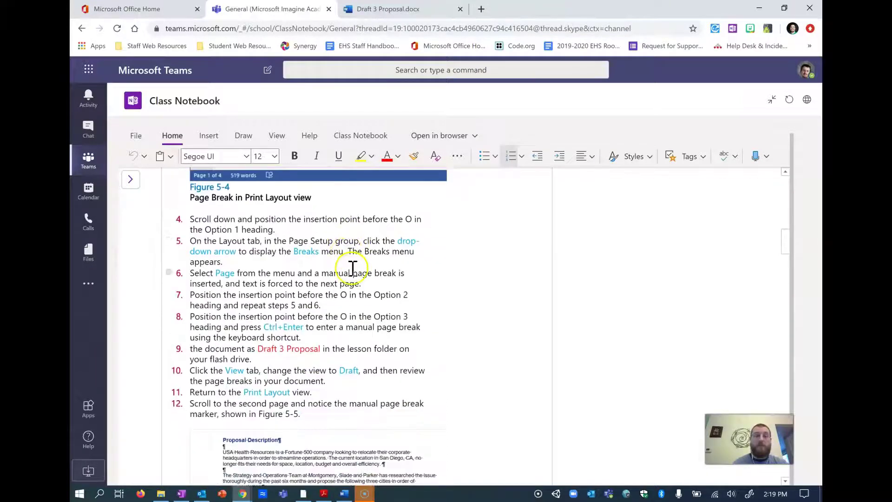
scroll(355, 274, down, 2)
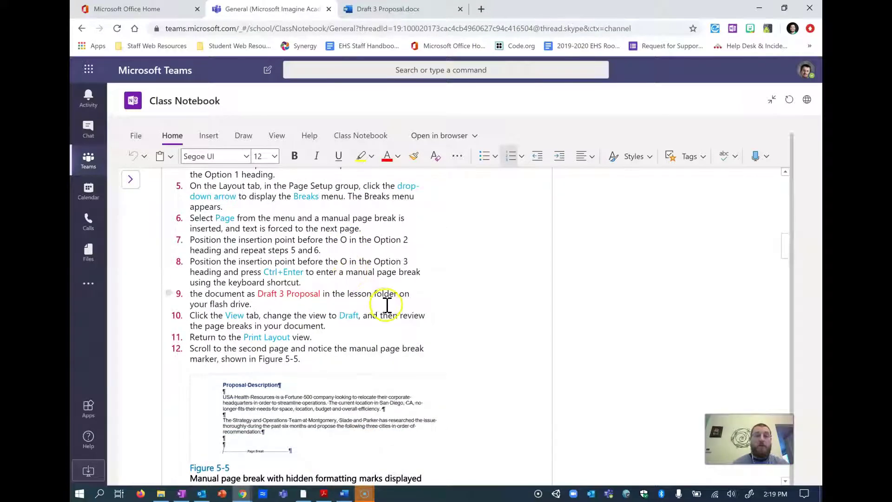
click(372, 9)
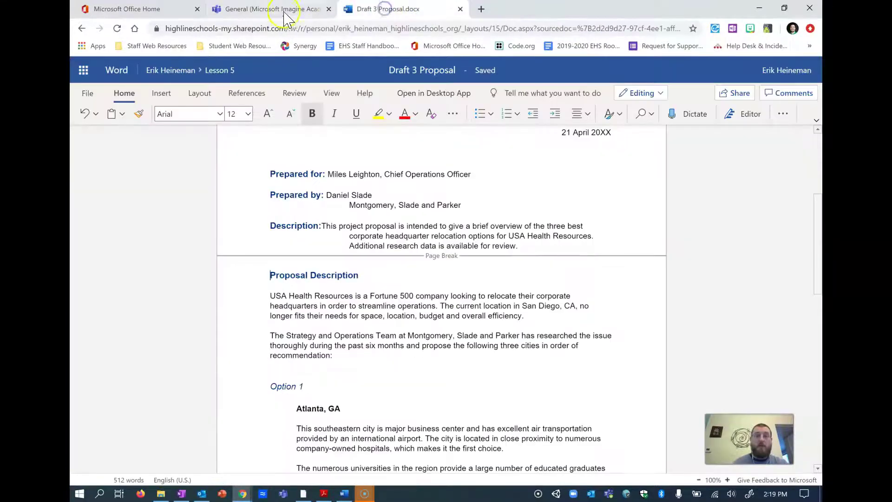
click(283, 11)
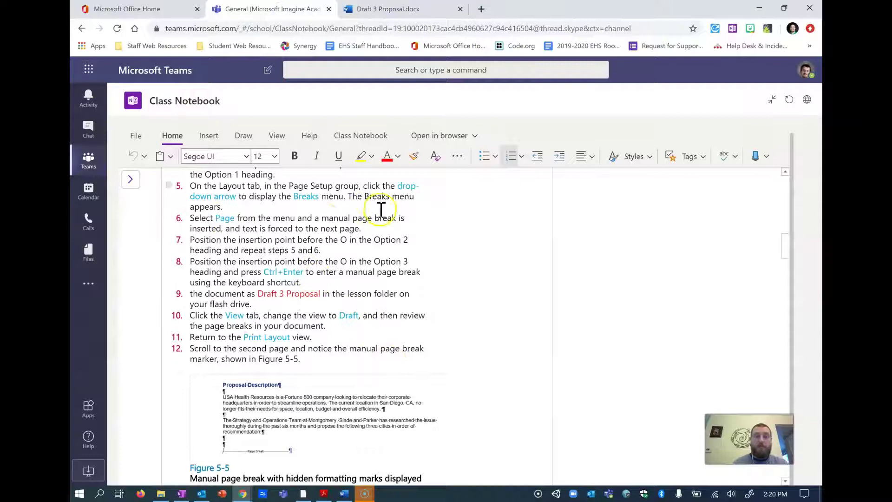
click(344, 237)
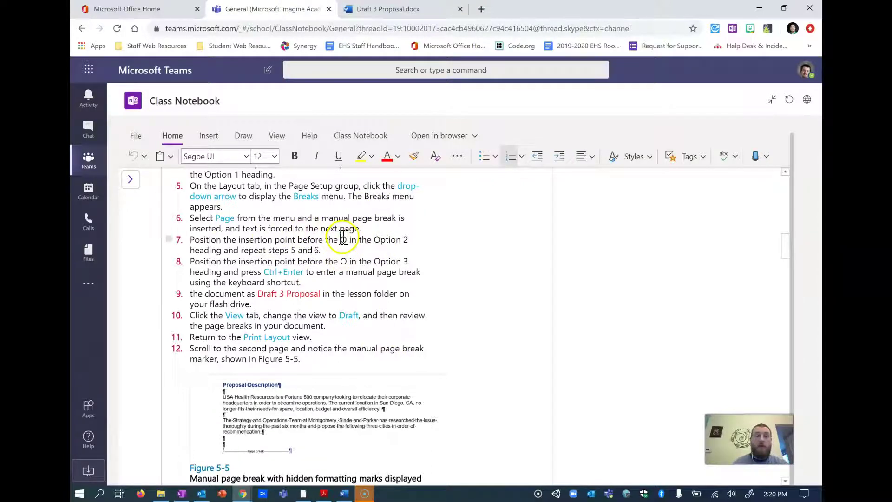
scroll(320, 275, up, 1)
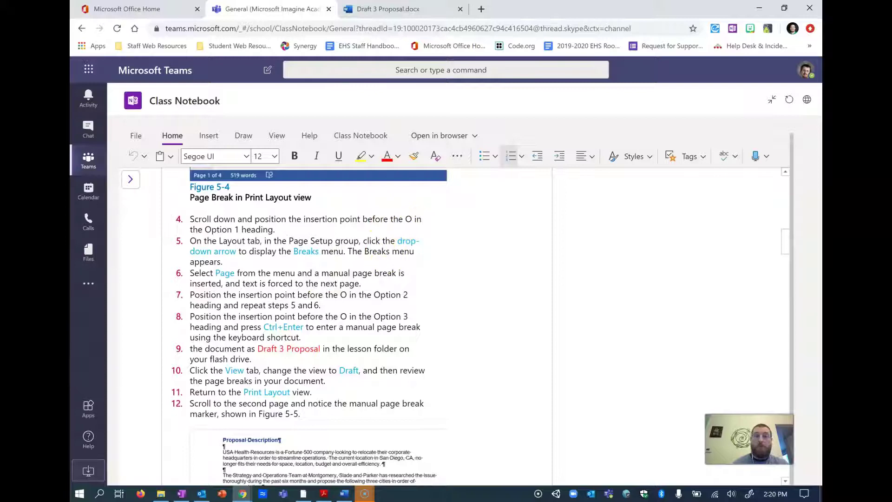
- Switch to Draft 3 Proposal and insert a manual page break before the Option 1 heading
click(364, 6)
scroll(338, 304, down, 3)
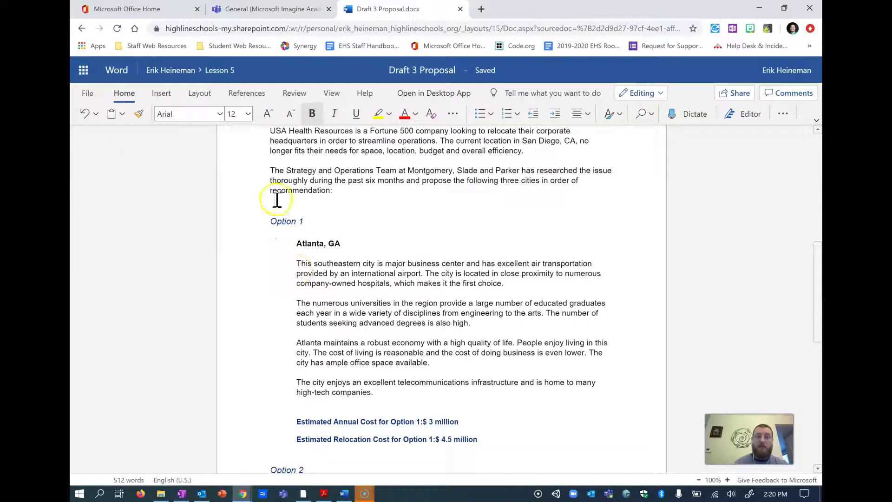
click(272, 221)
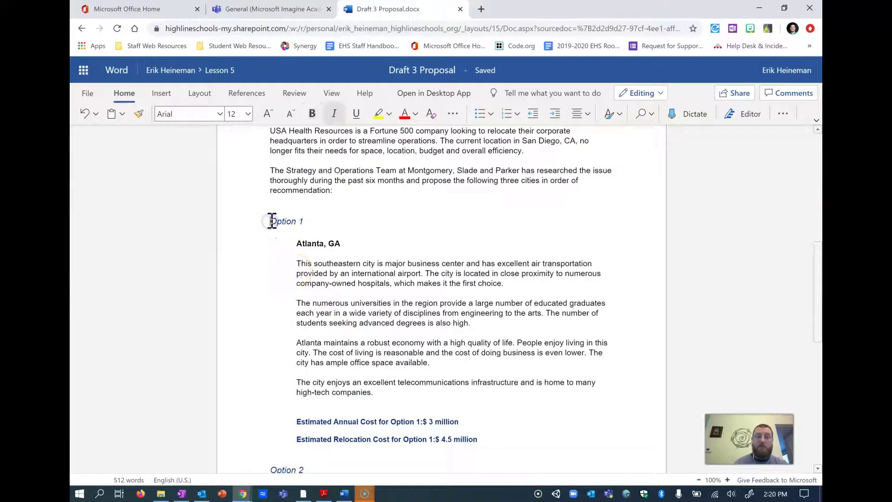
click(162, 94)
click(98, 114)
- Insert manual page breaks before the Option 2 and Option 3 headings and review them in the document
scroll(482, 229, down, 6)
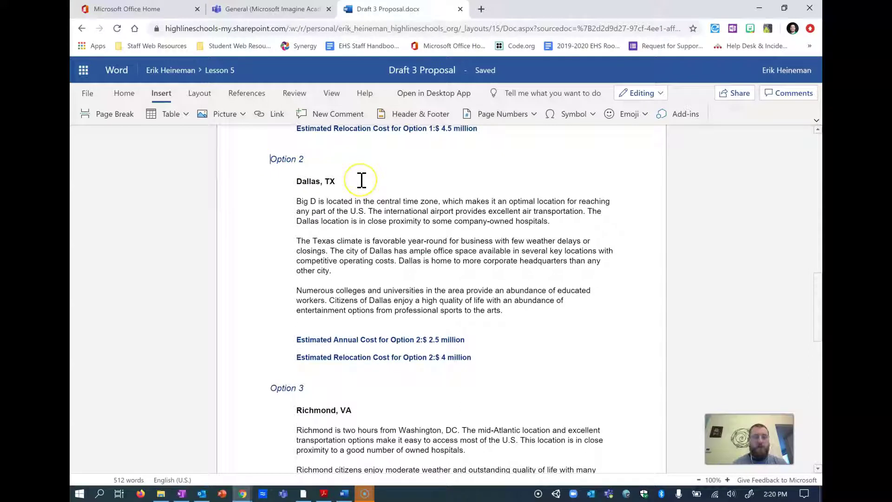
key(ctrl+Return)
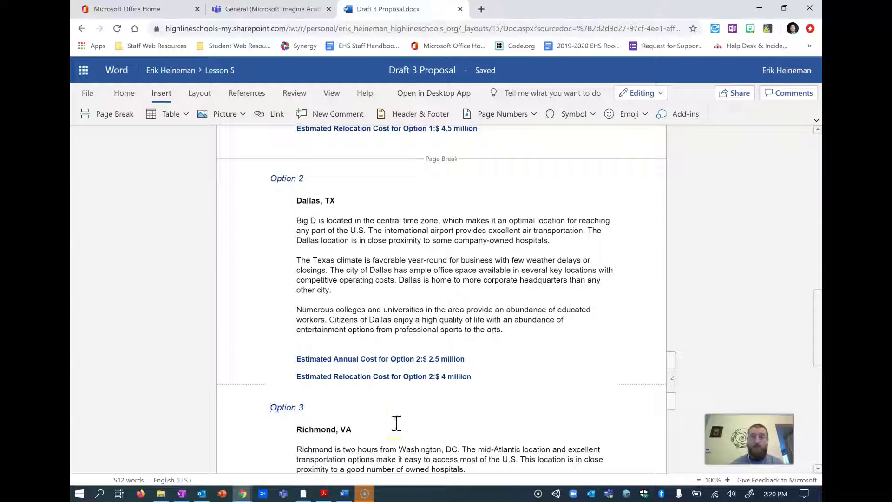
key(ctrl+Return)
scroll(403, 349, down, 2)
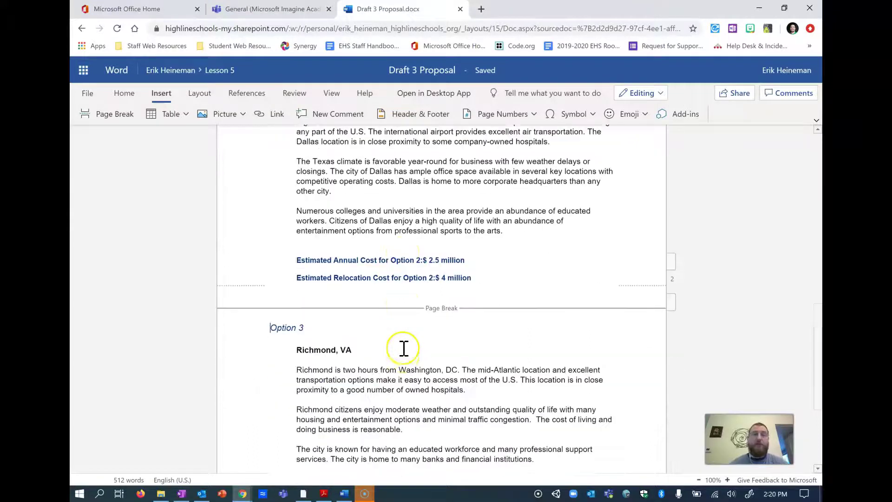
scroll(406, 342, up, 5)
scroll(405, 343, down, 5)
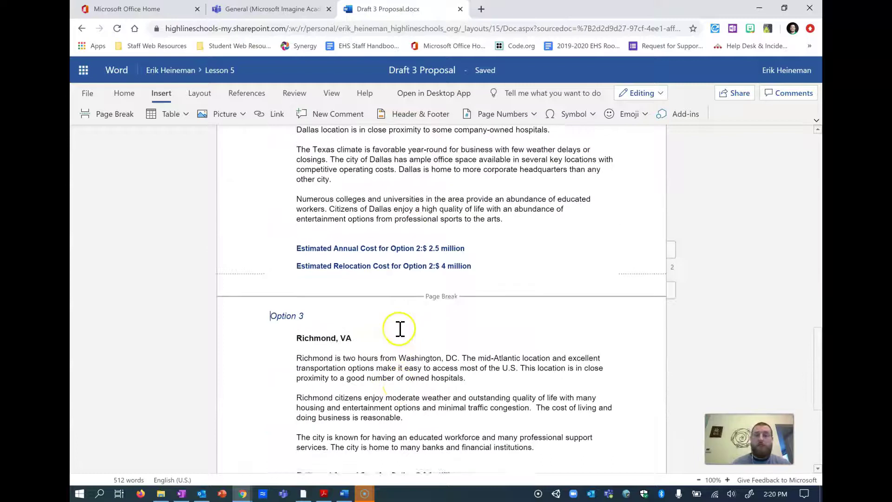
scroll(399, 333, down, 3)
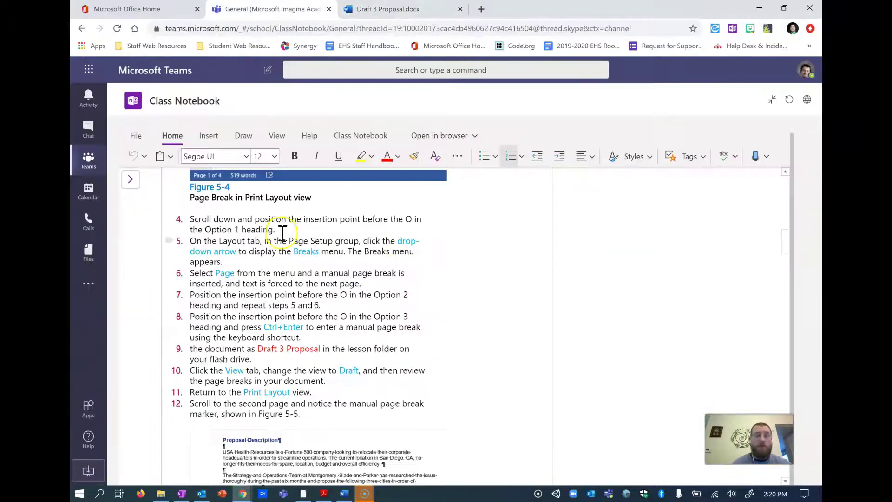
- Read steps 9 to 12 in the Class Notebook, and open the print preview of Draft 3 Proposal
scroll(271, 315, down, 1)
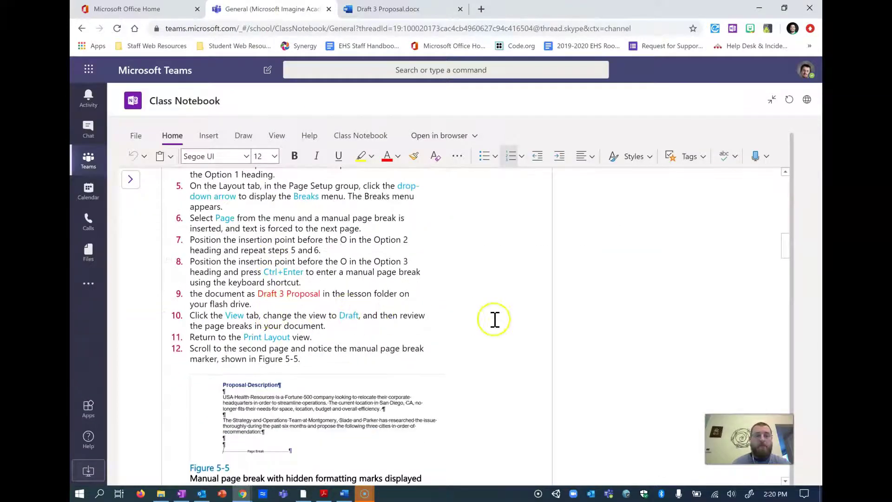
scroll(505, 291, down, 2)
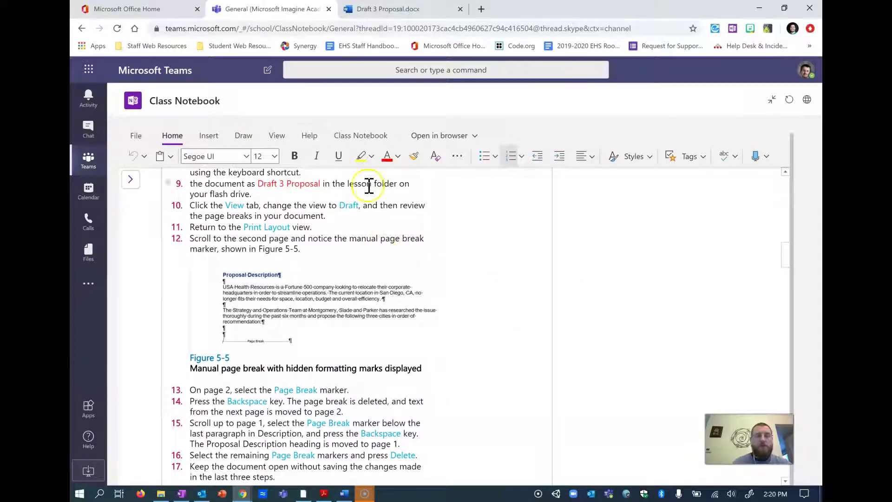
click(388, 9)
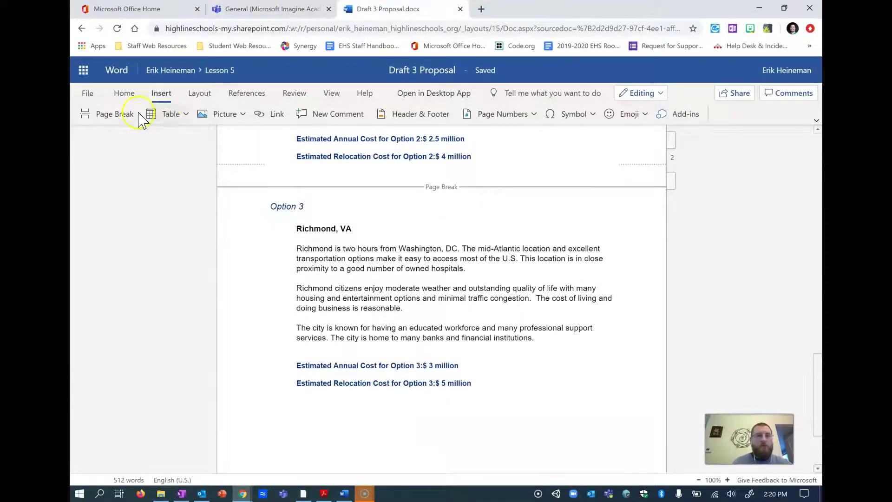
click(87, 92)
click(95, 236)
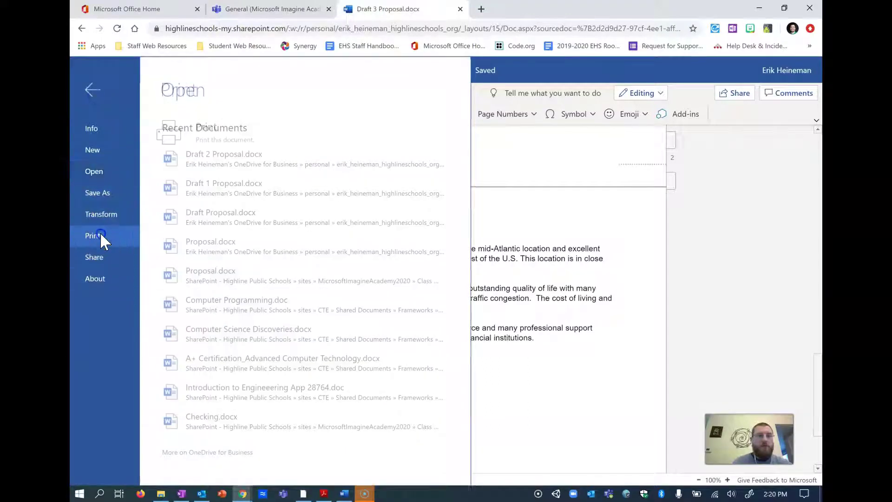
click(191, 136)
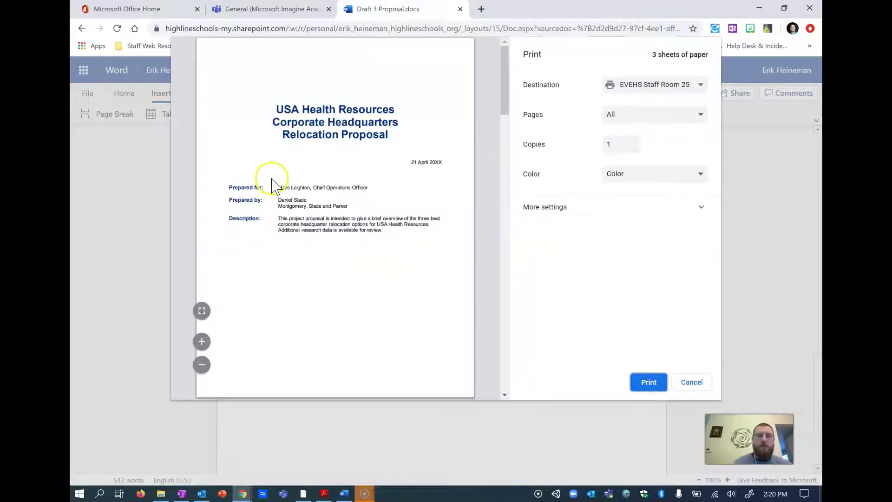
- Review the manual page breaks through all pages of the print preview, and close it without printing
scroll(273, 184, down, 8)
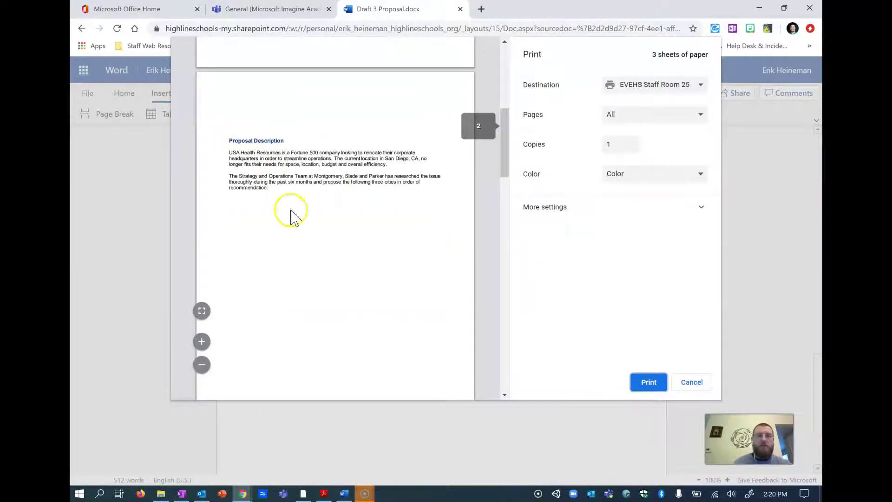
scroll(326, 186, down, 1)
scroll(329, 186, down, 9)
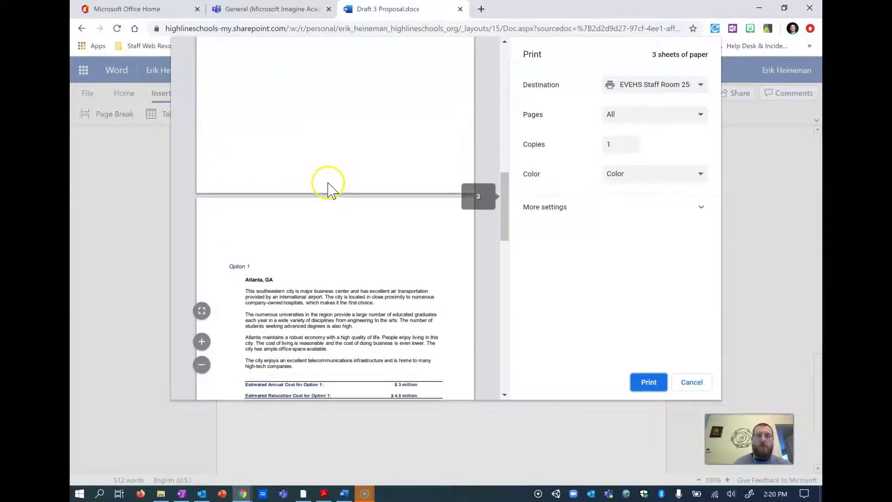
scroll(316, 167, up, 3)
scroll(324, 176, down, 5)
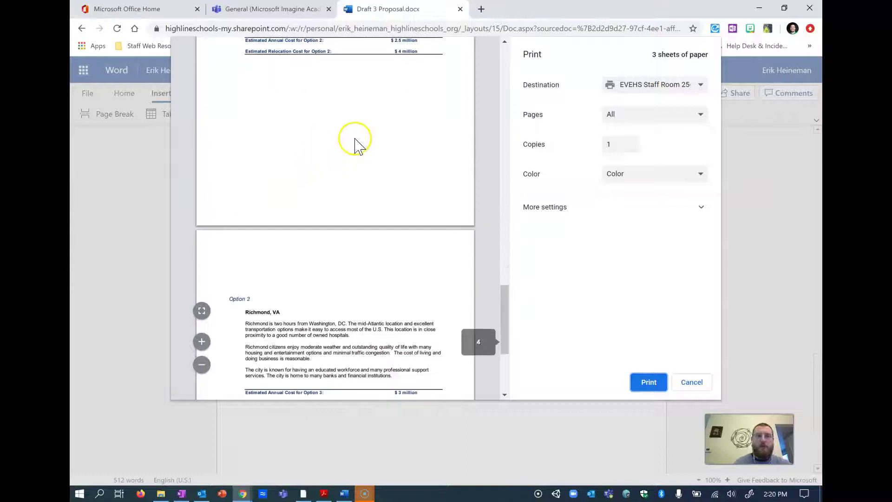
scroll(339, 153, down, 3)
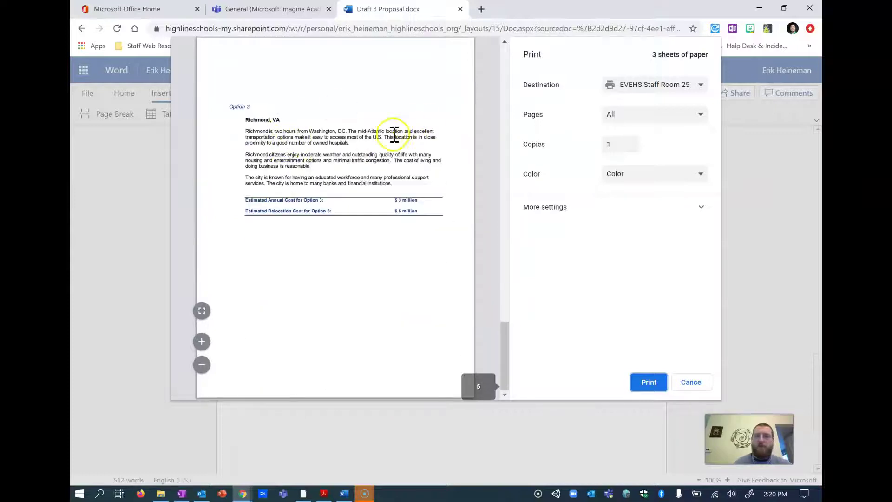
click(692, 382)
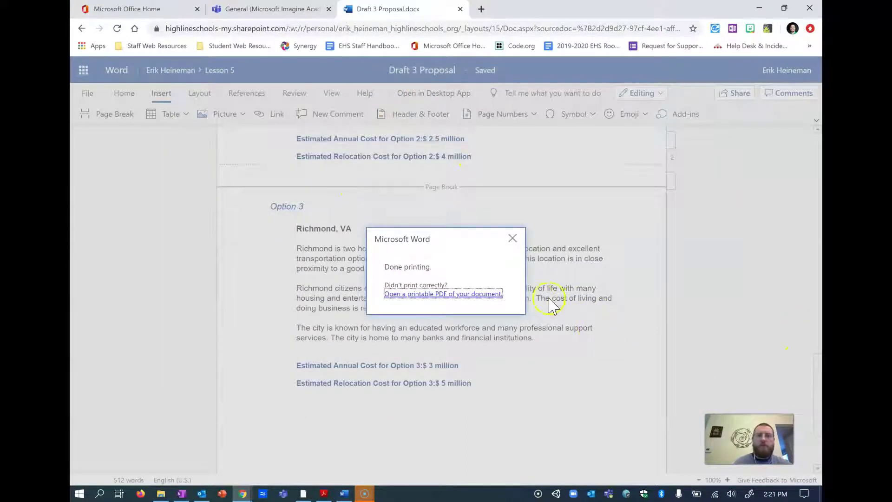
click(513, 240)
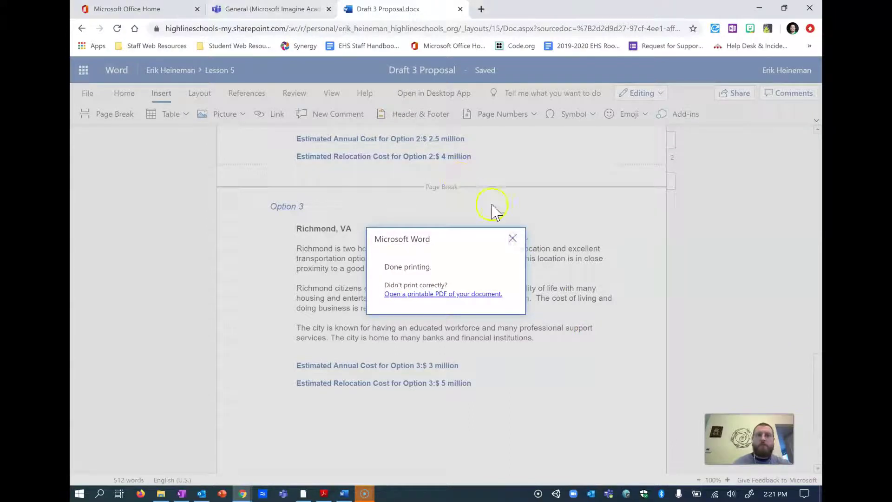
click(513, 238)
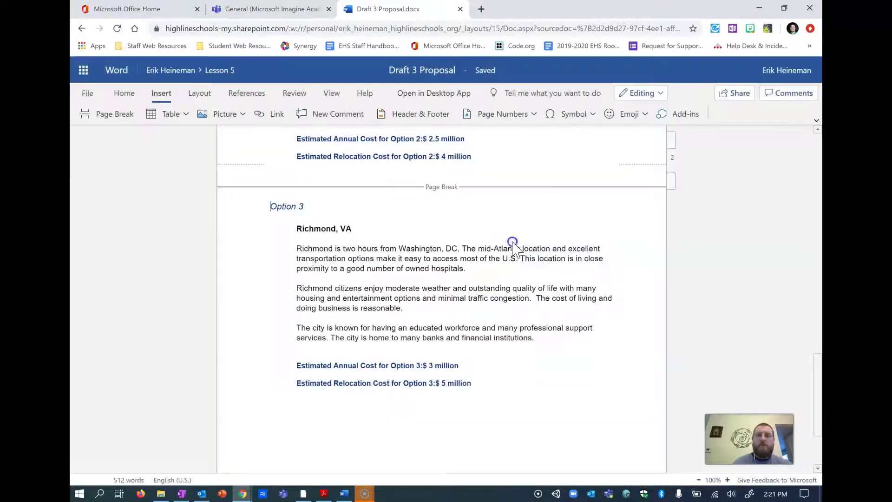
- Return to the Class Notebook and read steps 13 to 17 on deleting page breaks and the introduction to section breaks
click(272, 9)
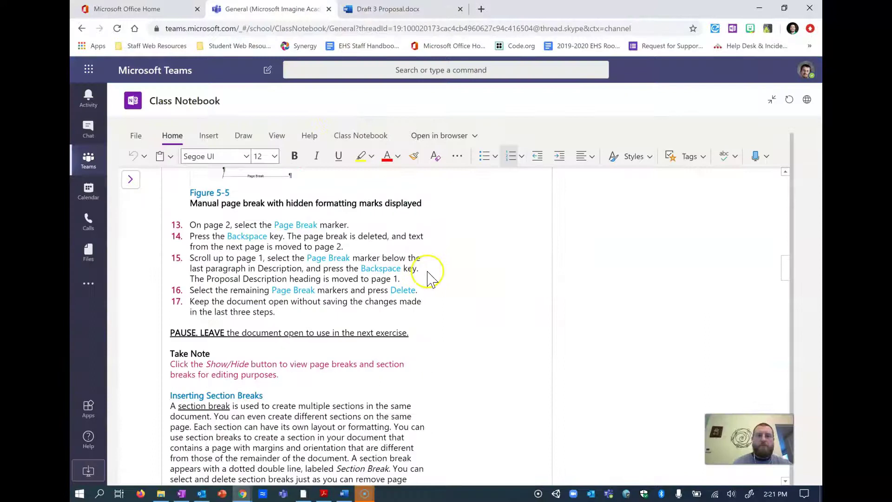
scroll(380, 278, up, 2)
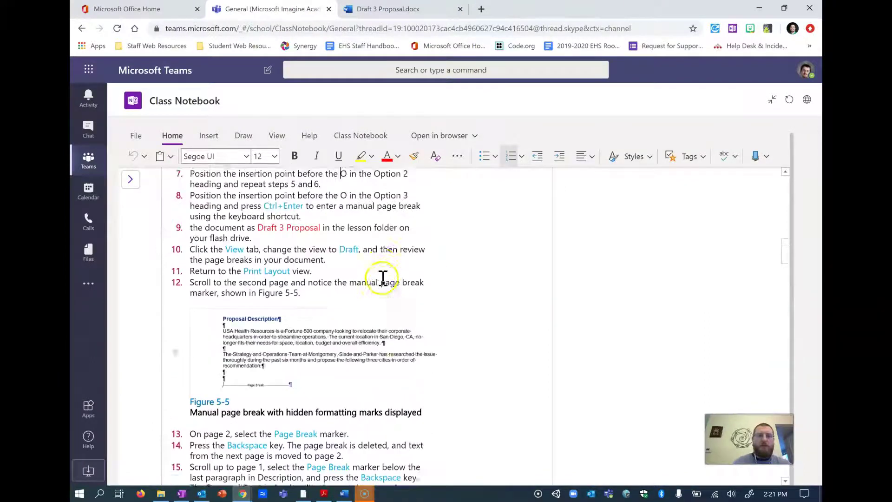
scroll(397, 278, down, 1)
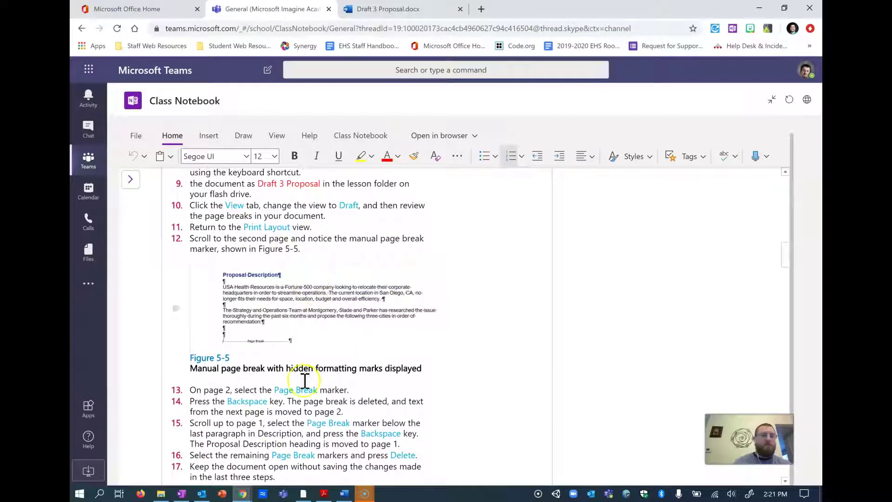
scroll(309, 344, down, 1)
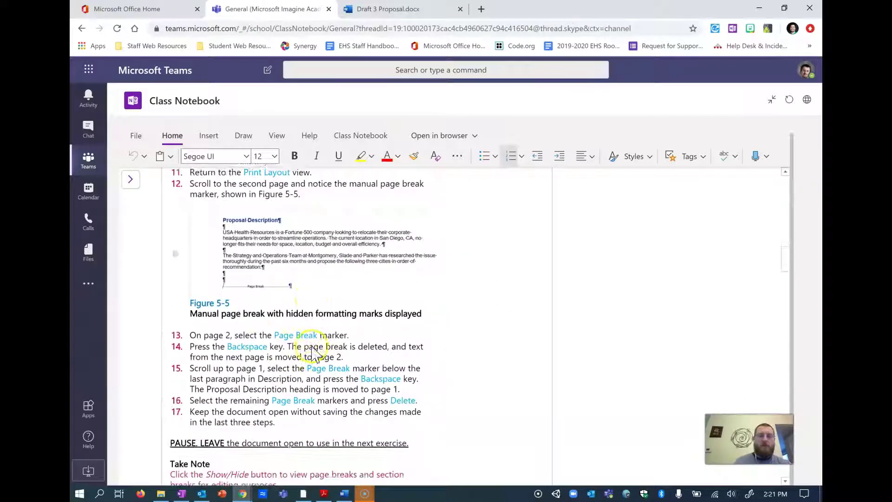
scroll(315, 355, down, 1)
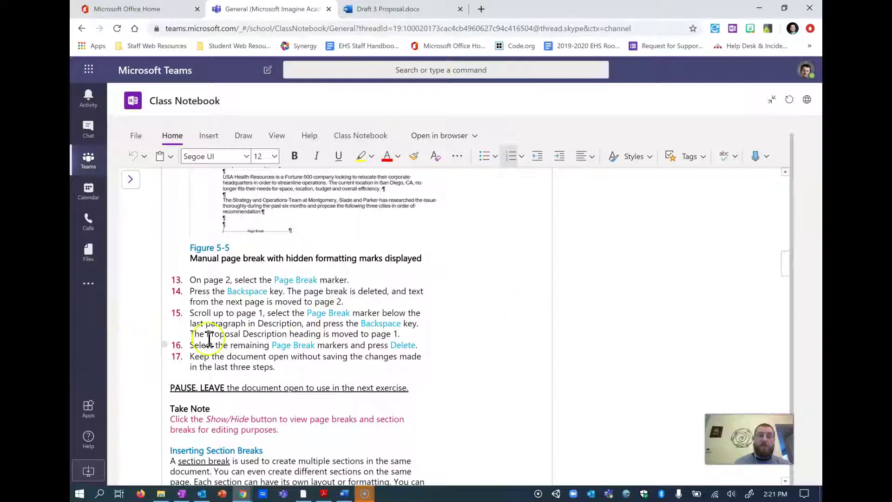
scroll(200, 374, down, 6)
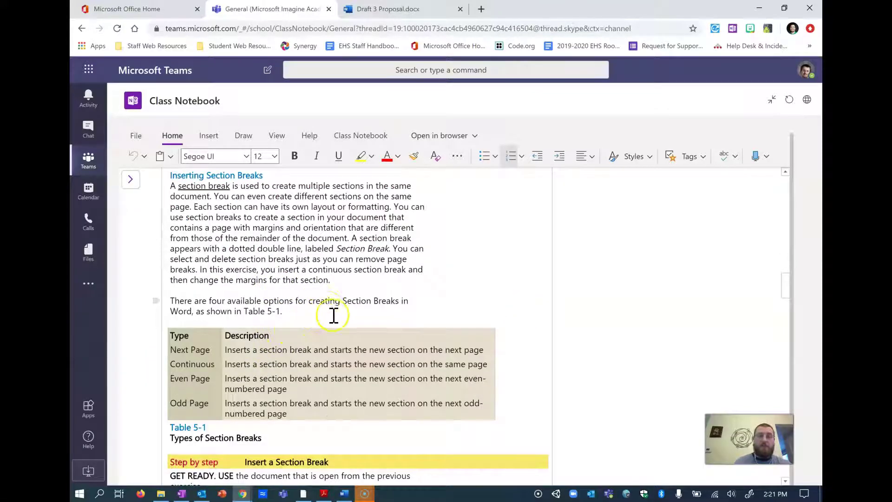
scroll(305, 286, down, 5)
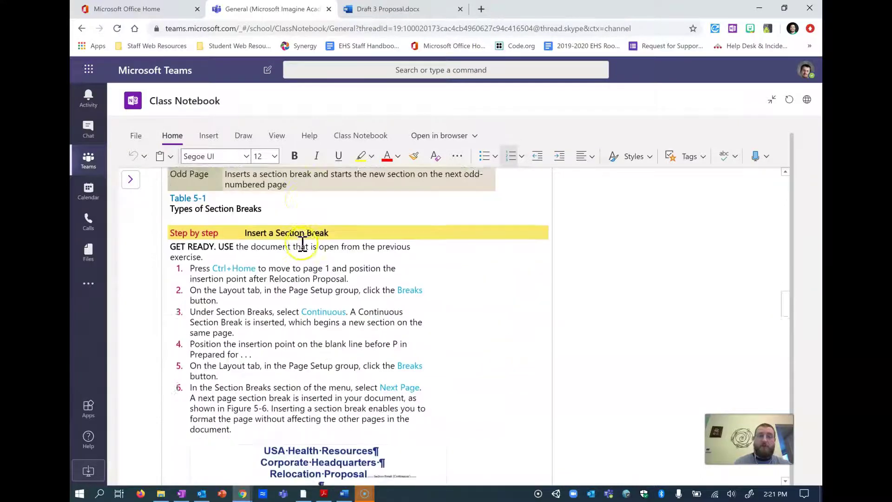
- Switch to Draft 3 Proposal and look over the page breaks between the Option sections
click(388, 9)
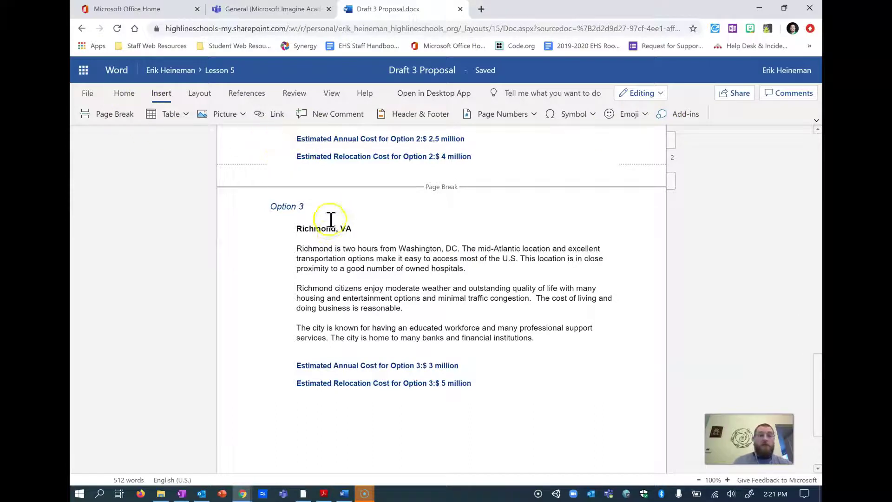
click(315, 167)
scroll(335, 249, down, 2)
scroll(335, 249, up, 5)
scroll(281, 185, up, 6)
scroll(293, 182, down, 3)
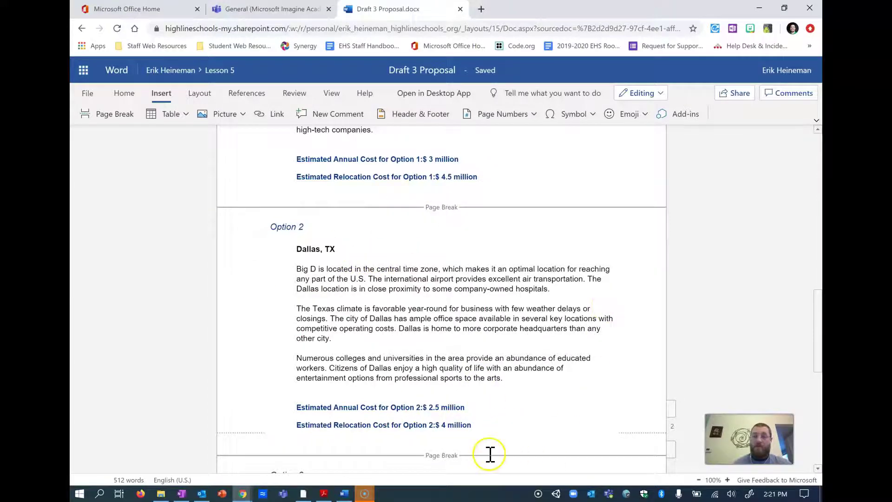
- Look through the Review, Home, Layout and Insert commands for a way to insert section breaks
click(295, 93)
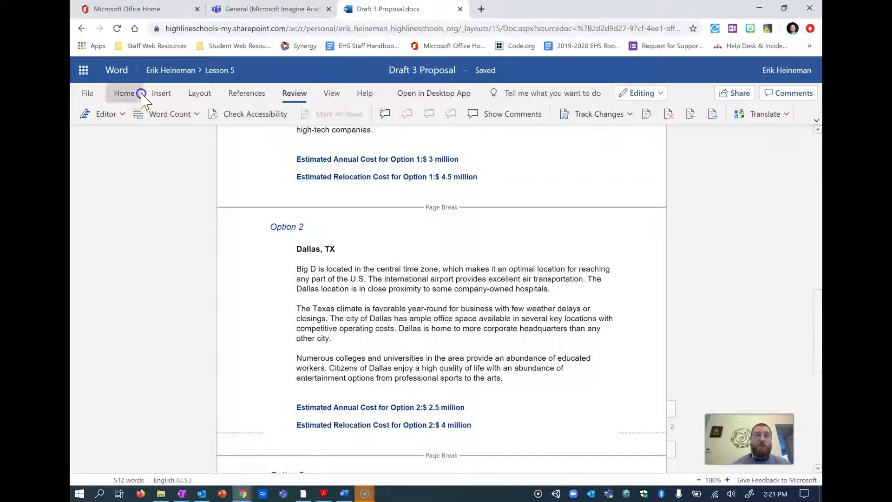
click(127, 93)
click(205, 92)
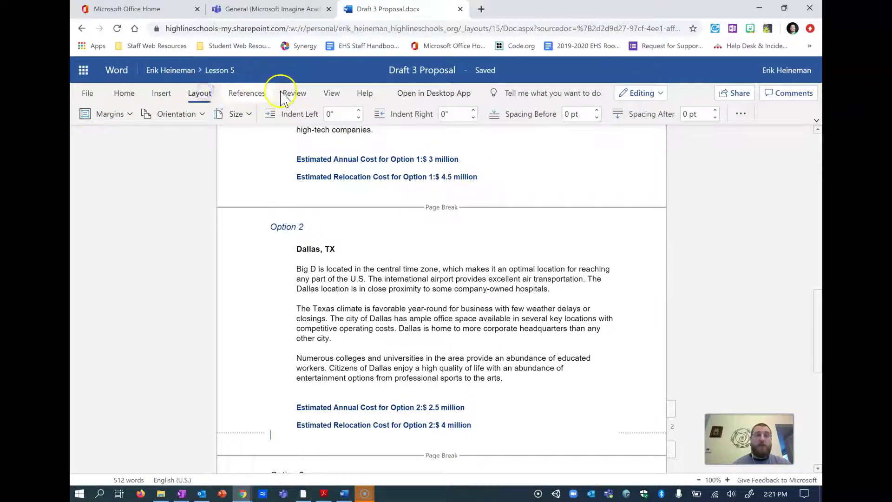
click(158, 95)
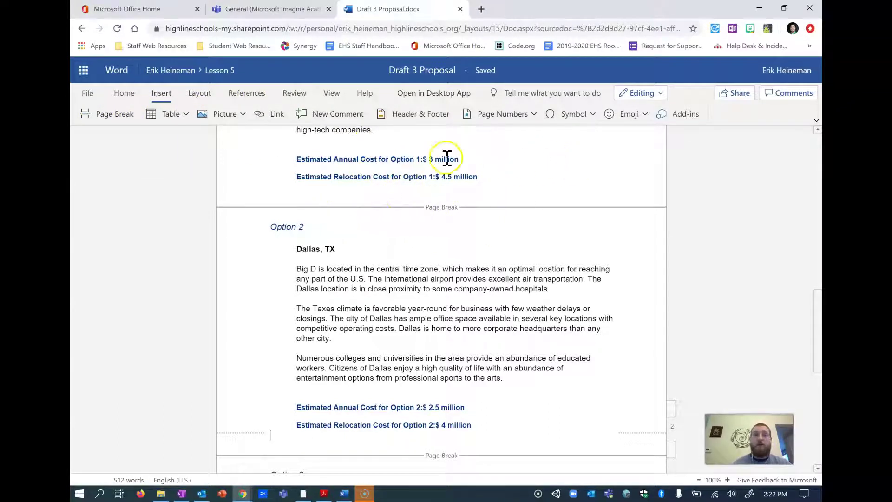
click(464, 214)
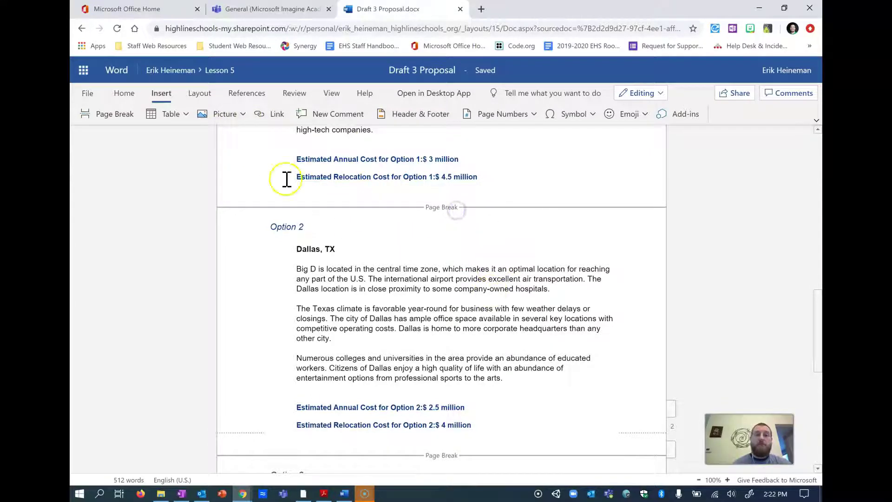
- Go back to the Class Notebook and read steps 1 to 14 of the Insert a Section Break exercise
click(251, 10)
scroll(383, 270, down, 10)
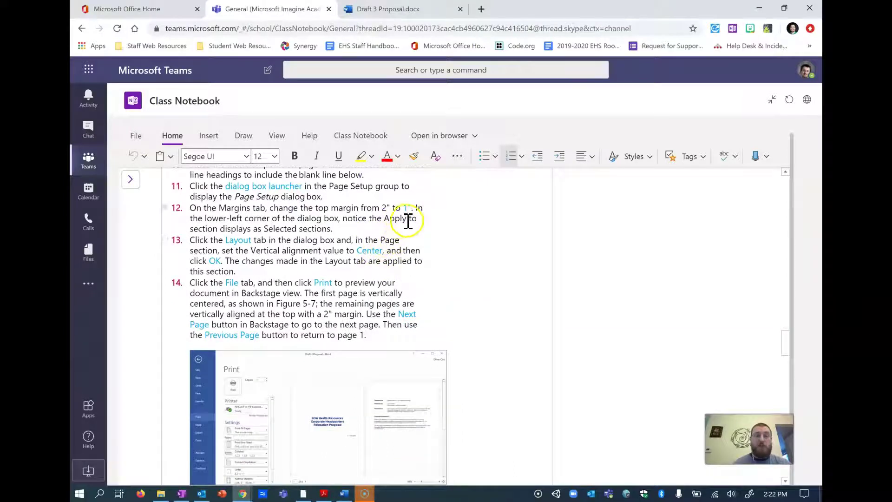
scroll(312, 191, up, 10)
scroll(316, 190, up, 4)
scroll(321, 190, down, 3)
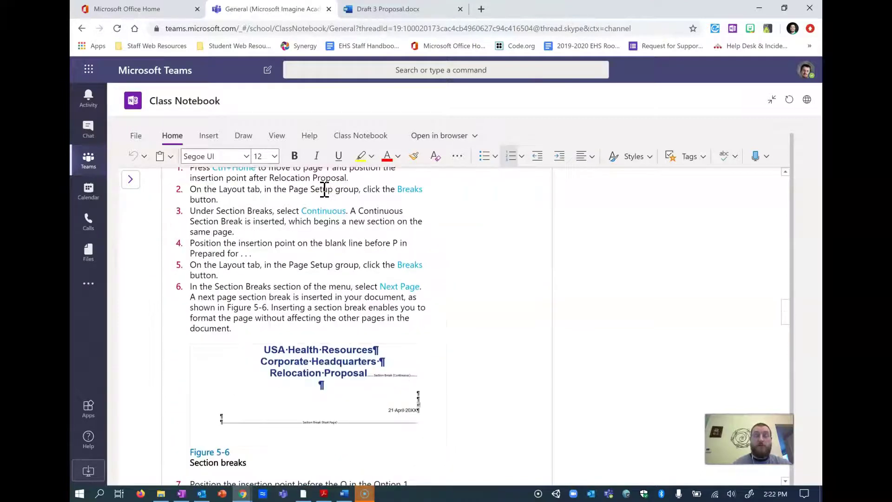
scroll(323, 191, down, 3)
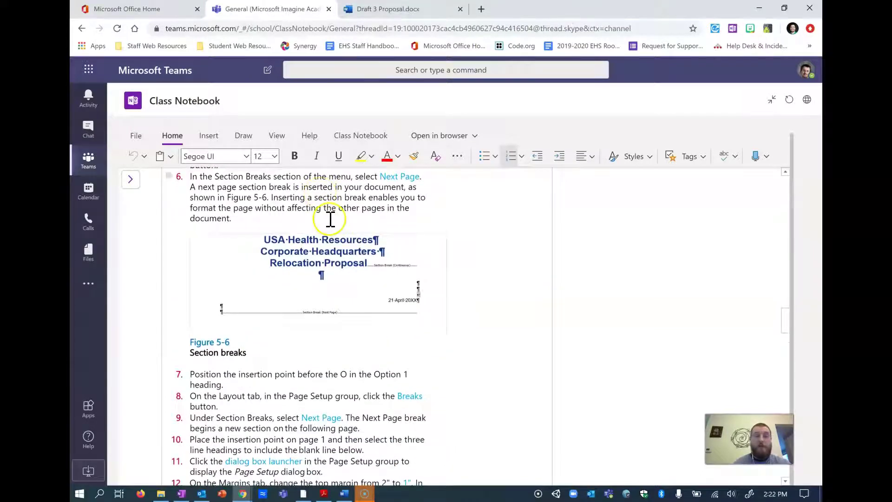
scroll(331, 219, down, 4)
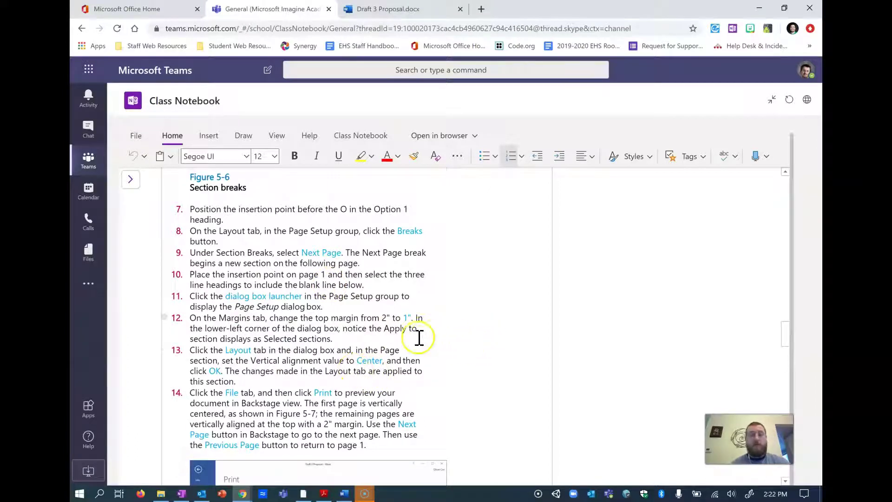
scroll(223, 256, down, 4)
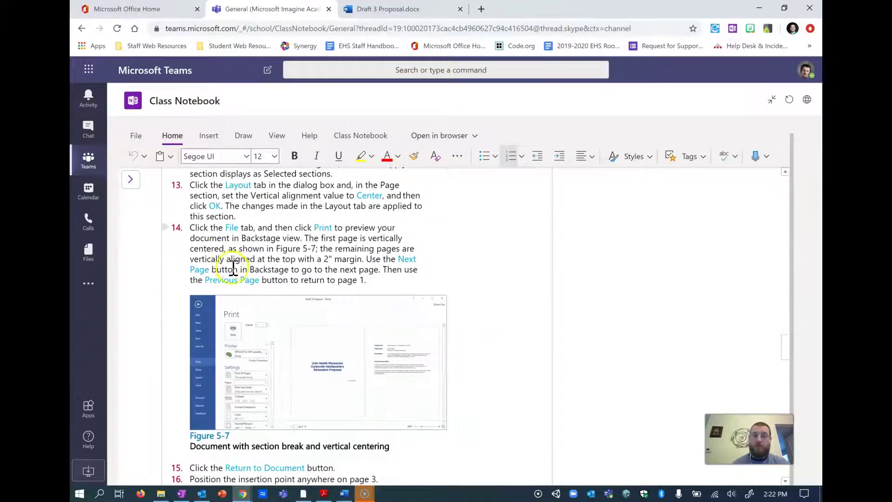
- Read steps 15 to 28 of the section break exercise and the list of formatting that section breaks can change
scroll(384, 288, down, 5)
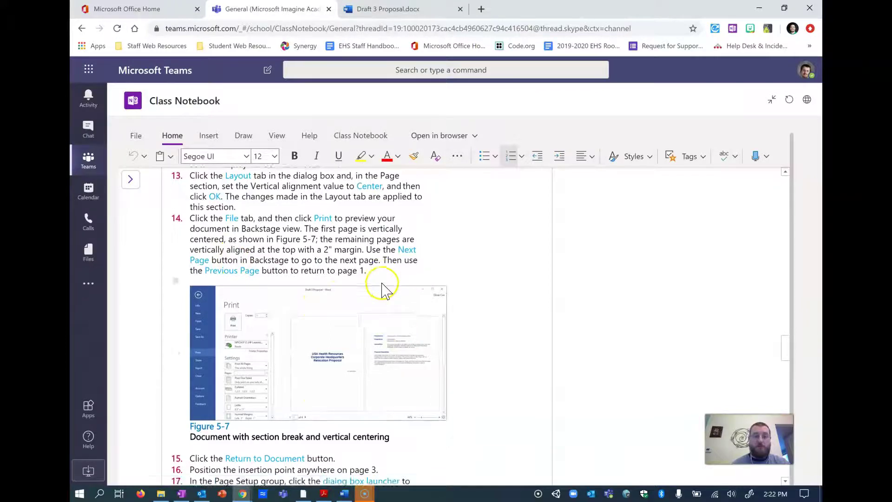
scroll(381, 280, down, 6)
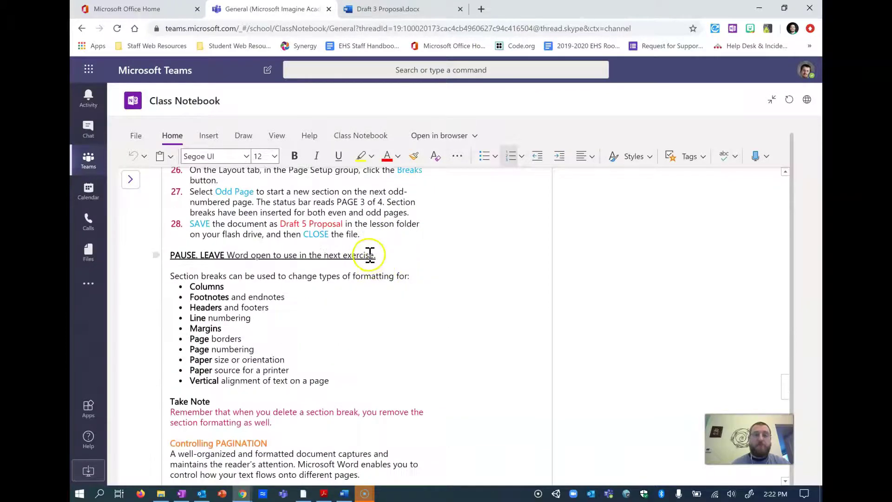
scroll(389, 251, up, 6)
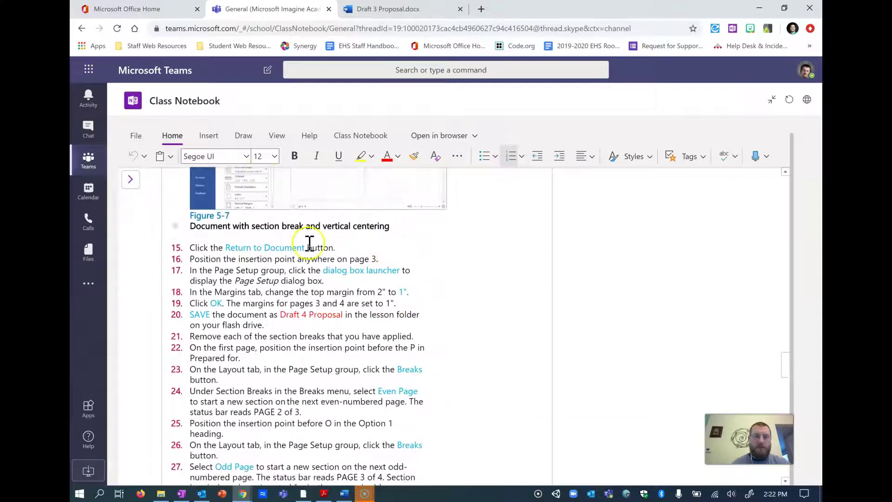
scroll(349, 326, down, 4)
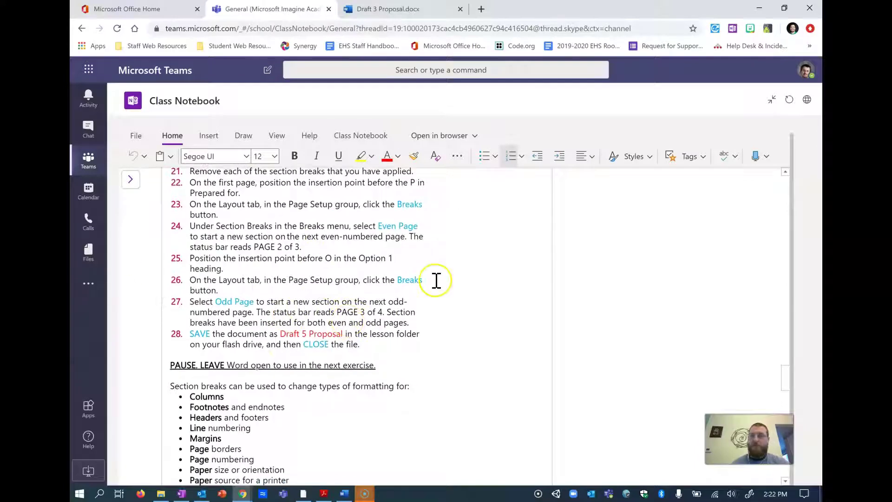
scroll(361, 291, down, 4)
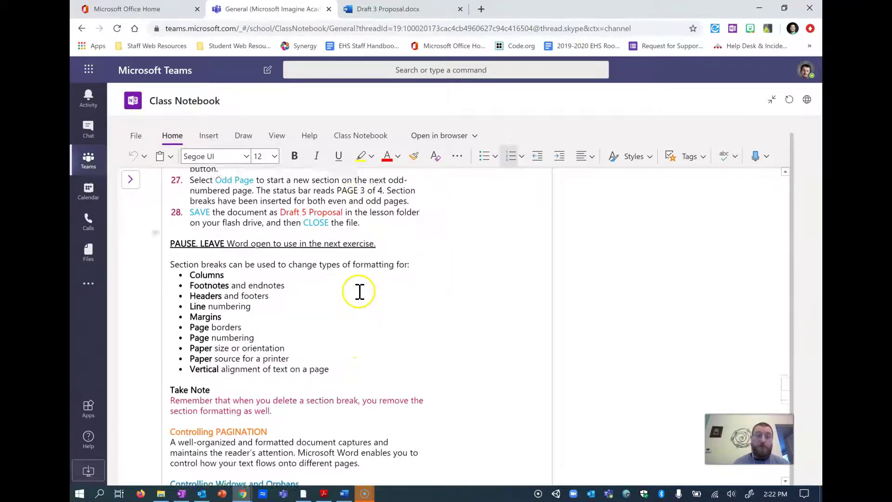
- Reread the list of formatting that section breaks can change and the Take Note about deleting a section break
scroll(345, 285, up, 1)
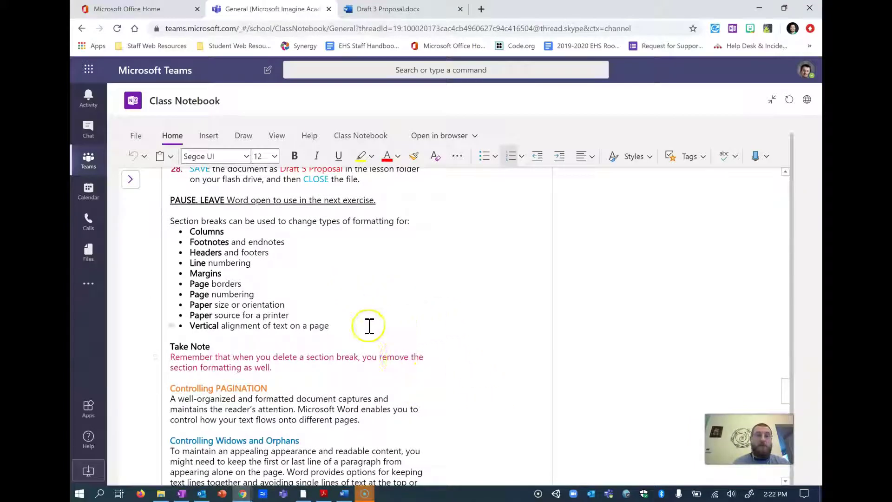
scroll(372, 320, down, 2)
scroll(358, 316, up, 2)
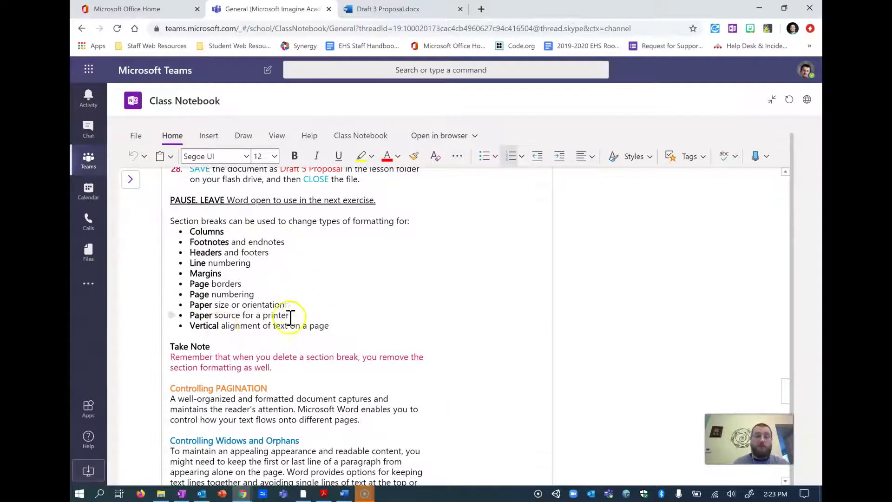
scroll(346, 285, down, 3)
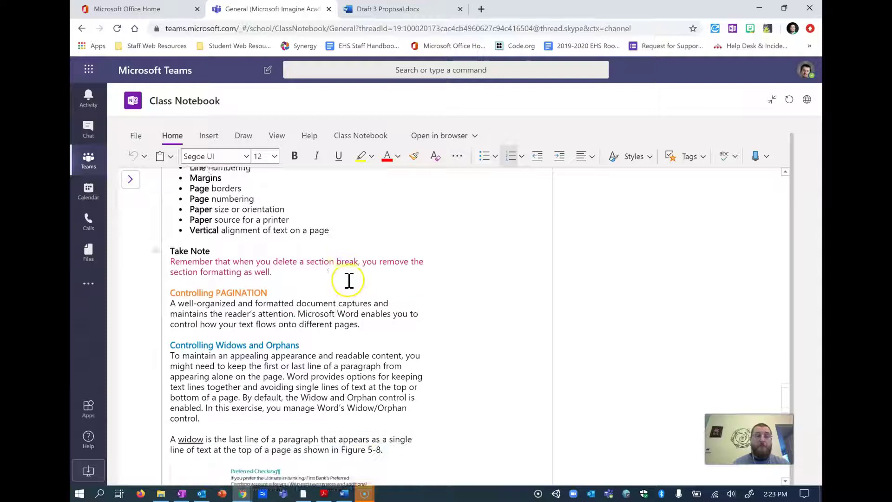
scroll(352, 275, up, 3)
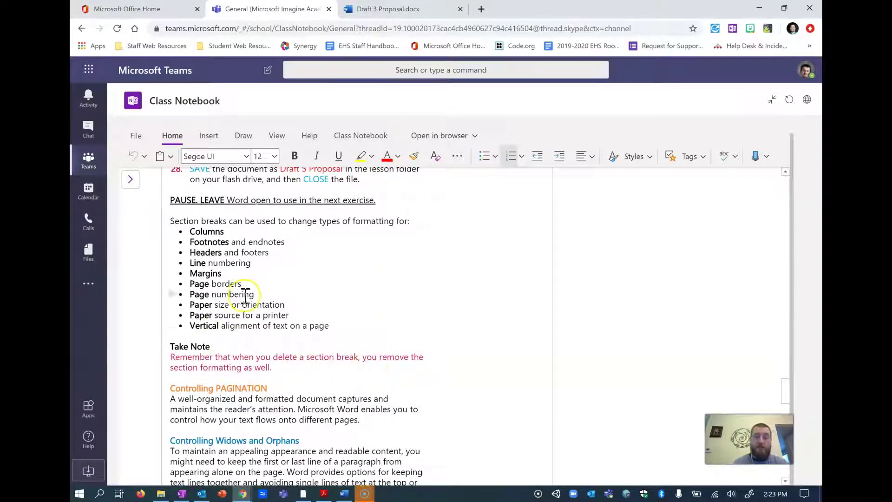
- Read the Controlling Widows and Orphans section, including the widow and orphan examples in Figures 5-8 and 5-9
scroll(245, 294, down, 10)
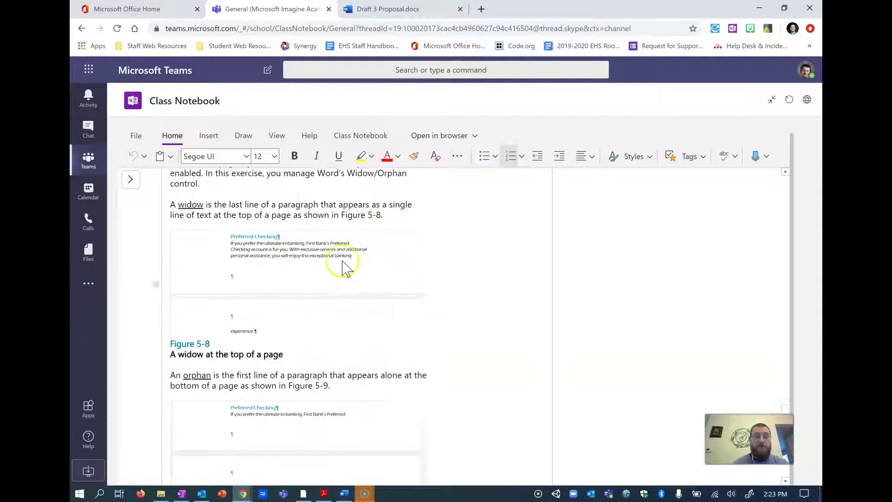
scroll(358, 239, up, 3)
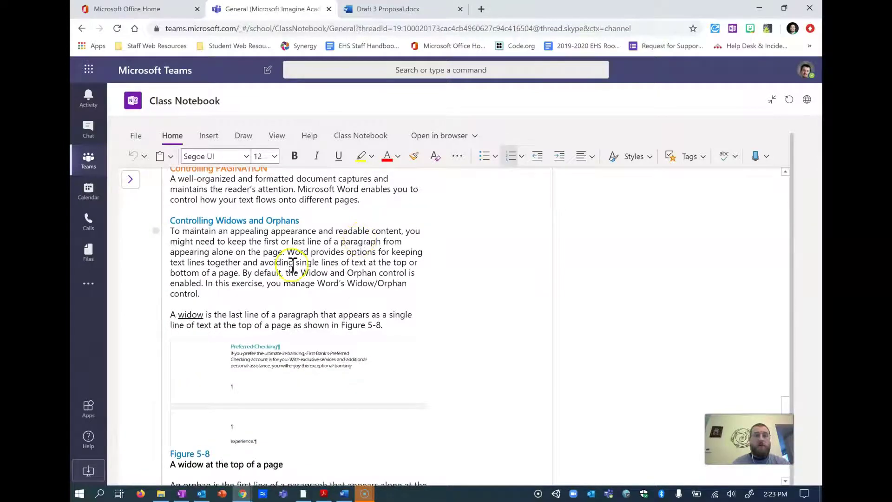
scroll(400, 236, up, 1)
scroll(420, 245, down, 6)
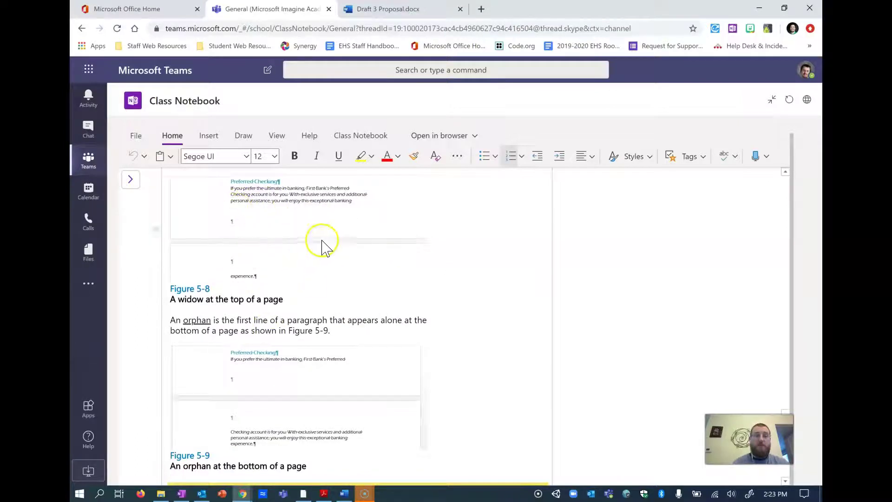
scroll(346, 265, up, 4)
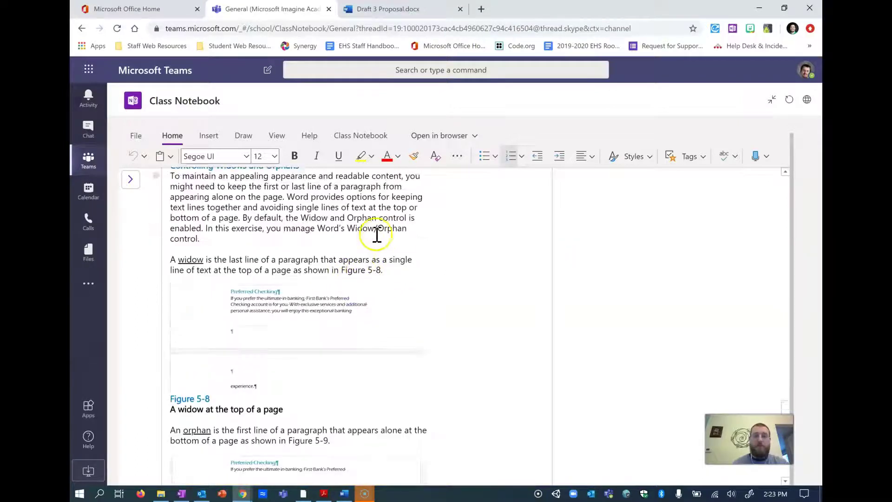
scroll(279, 259, down, 3)
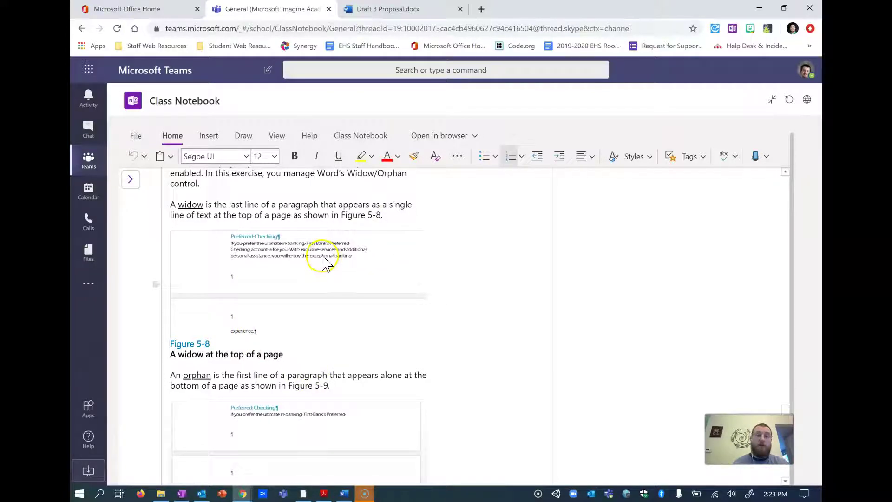
scroll(331, 269, down, 4)
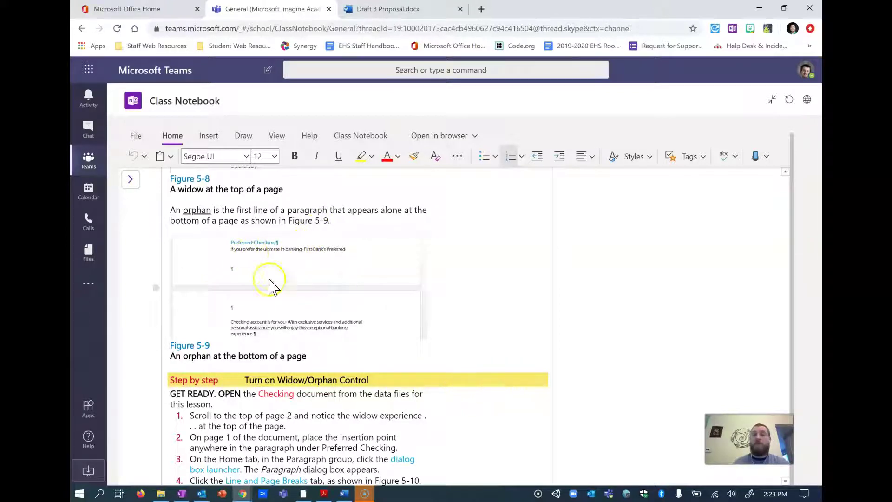
- Glance at the Review commands in Draft 3 Proposal, and return to the notebook to read the Turn on Widow/Orphan Control exercise
click(379, 8)
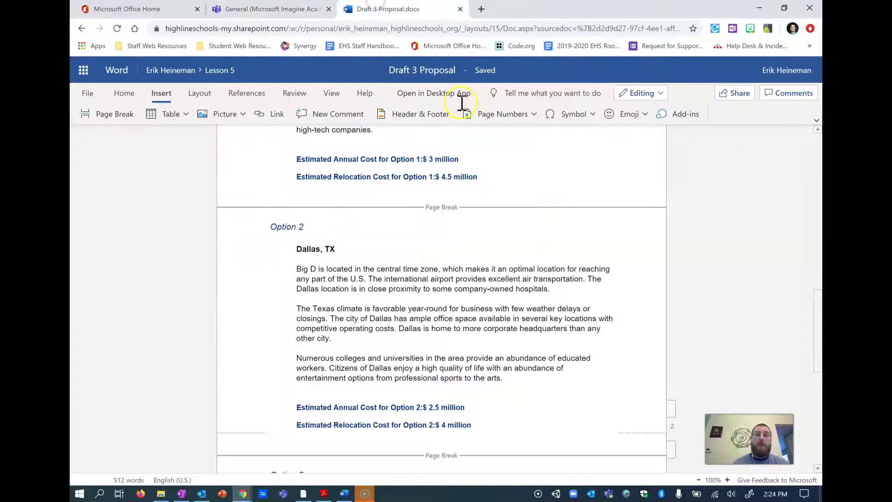
click(294, 93)
click(262, 9)
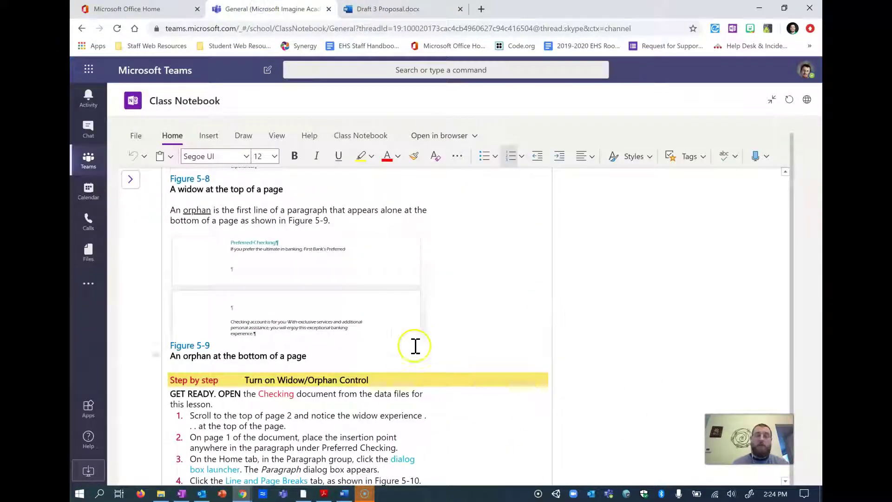
scroll(424, 339, down, 2)
scroll(426, 330, down, 1)
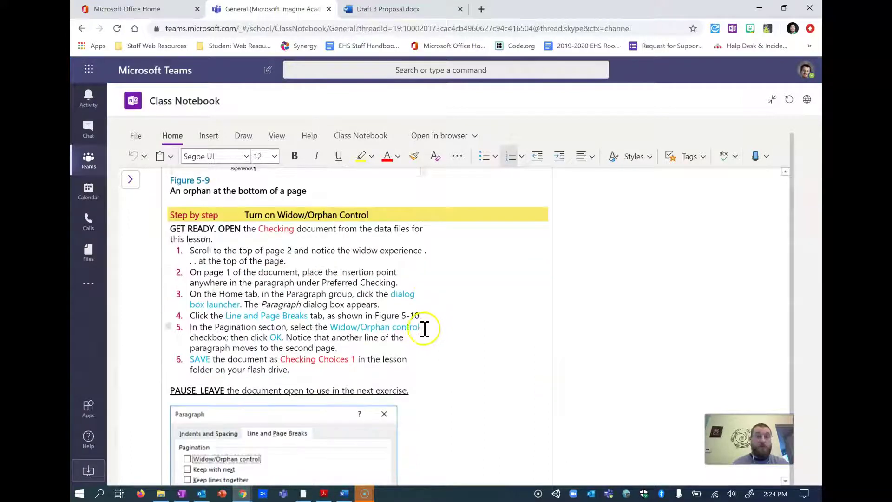
- Check the Paragraph options in Draft 3 Proposal for a Widow/Orphan control setting, and close them without changes
click(367, 10)
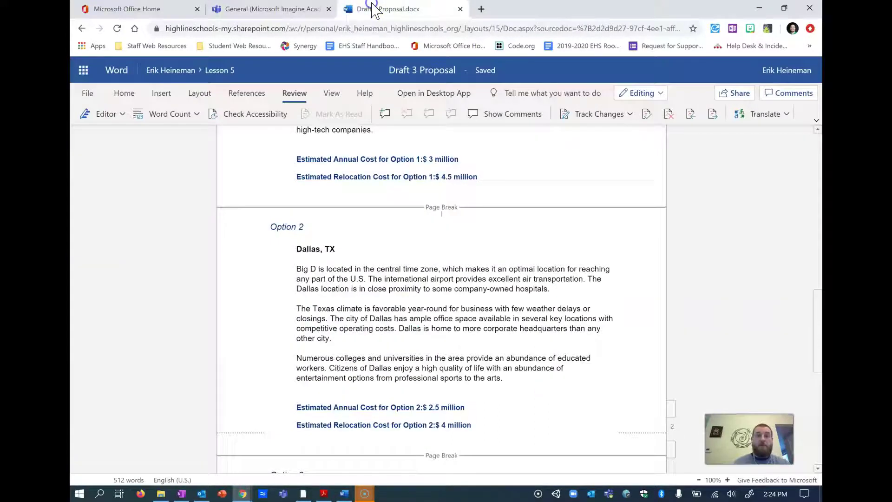
click(123, 93)
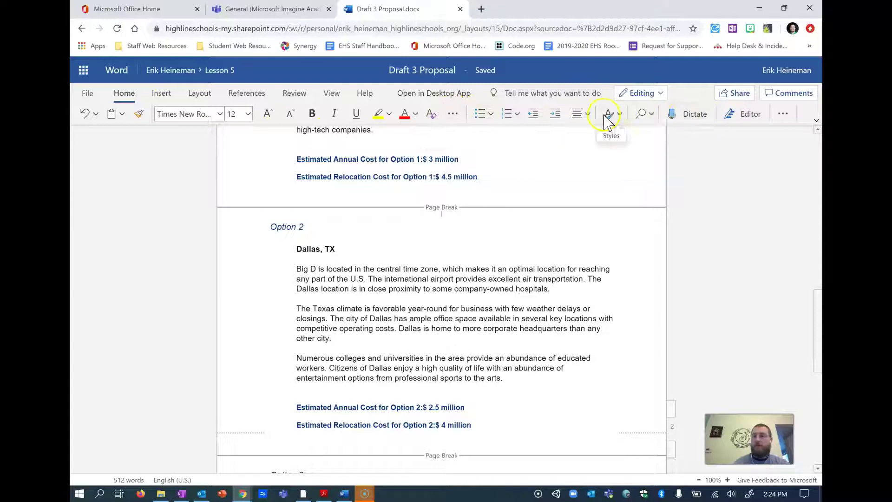
click(783, 114)
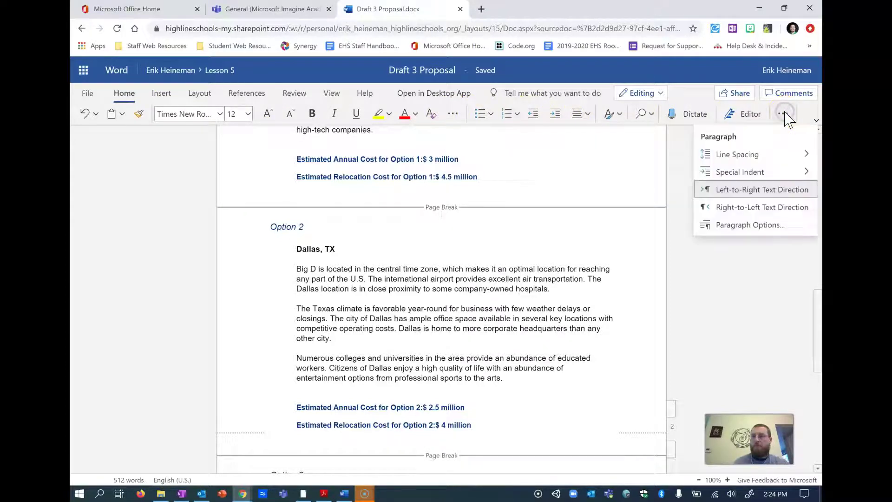
click(772, 226)
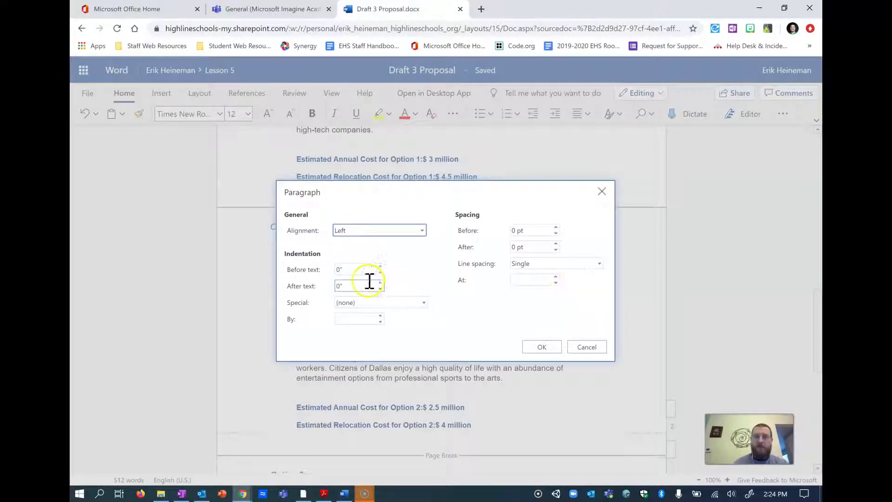
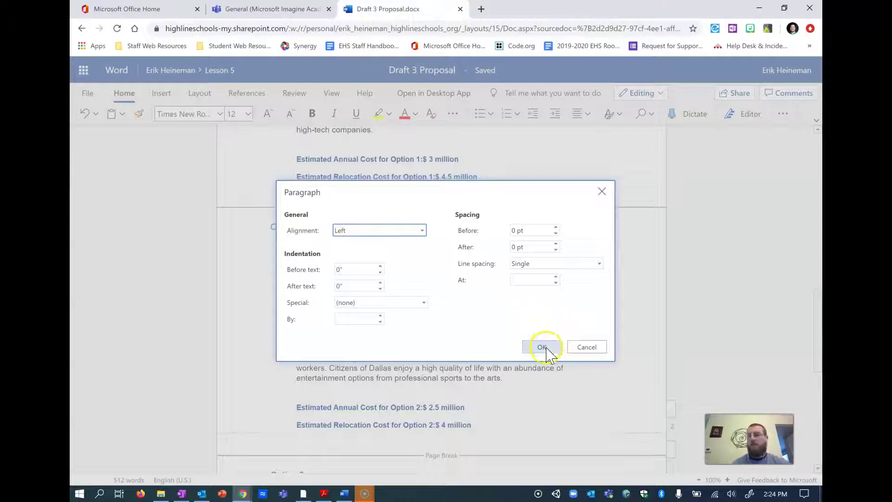
click(587, 348)
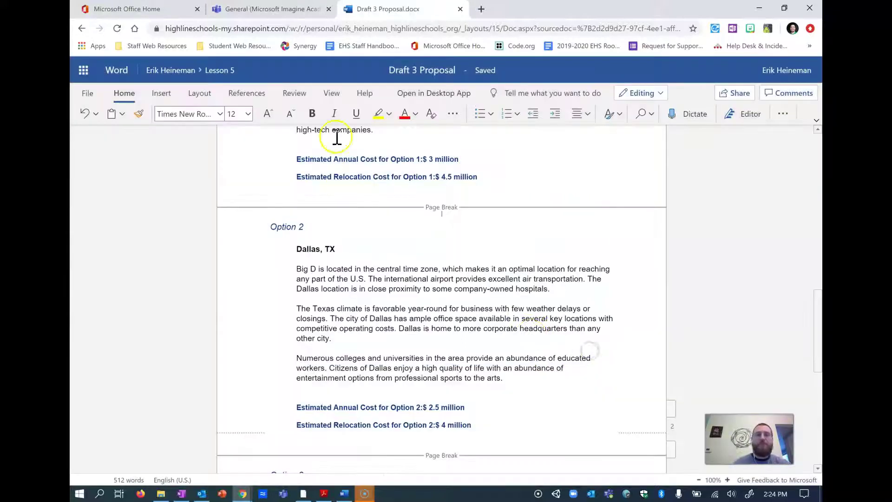
- Return to the Class Notebook and examine the Widow/Orphan Control steps and the Paragraph dialog box in Figure 5-10
click(278, 10)
scroll(377, 286, down, 3)
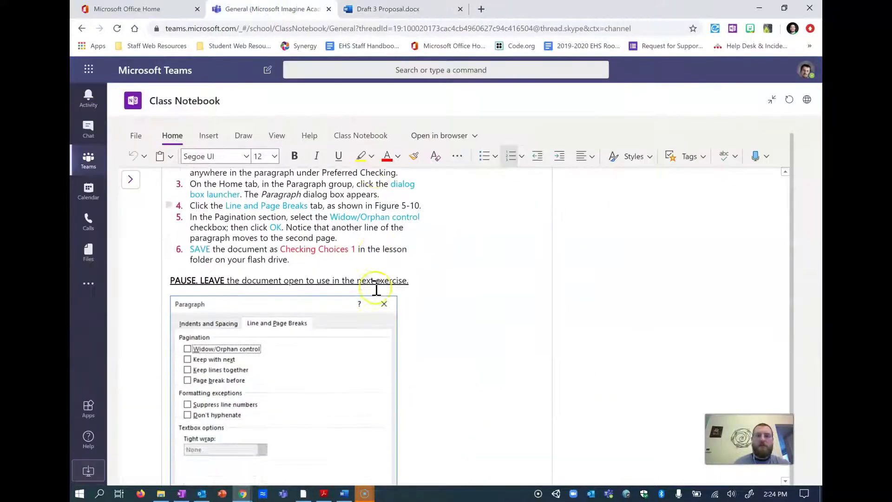
scroll(376, 289, up, 1)
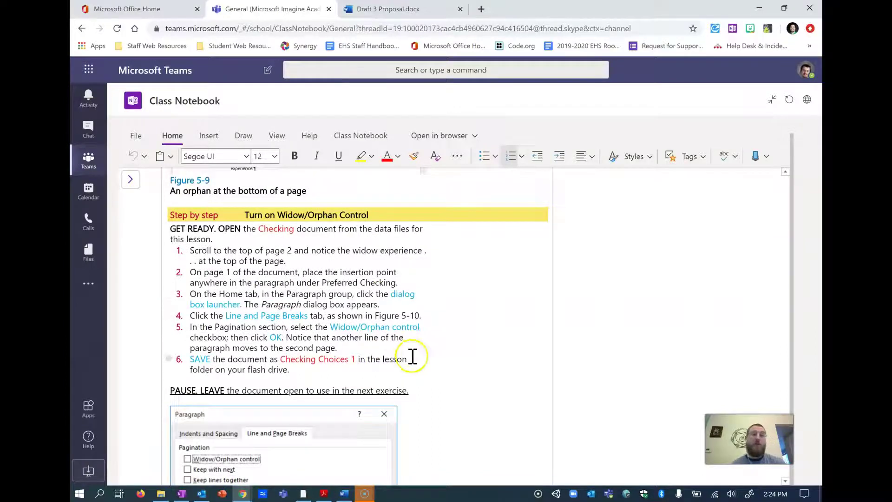
scroll(413, 356, down, 5)
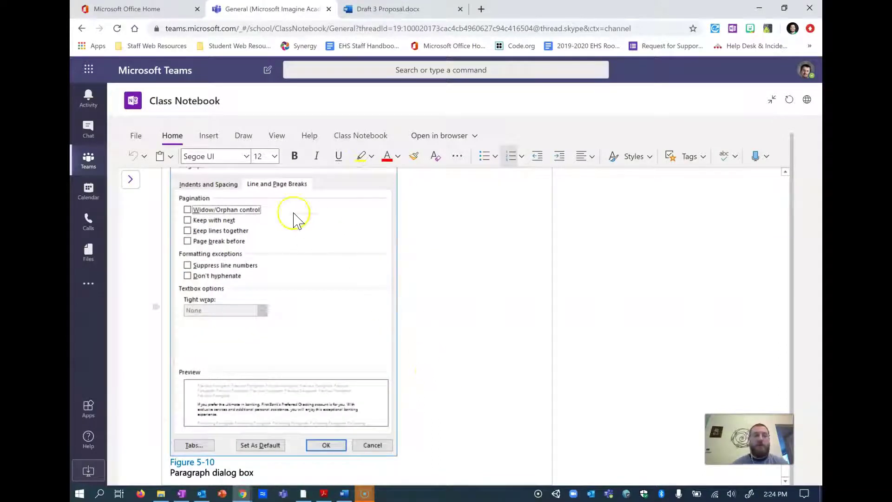
- Open the Lesson 5: Setting Up Columns notebook page and read the first steps of the Create Columns exercise
click(133, 185)
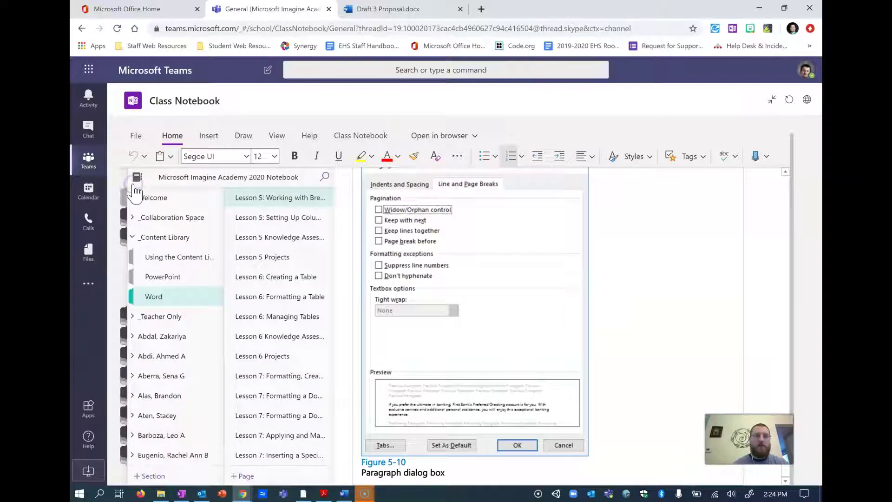
click(298, 221)
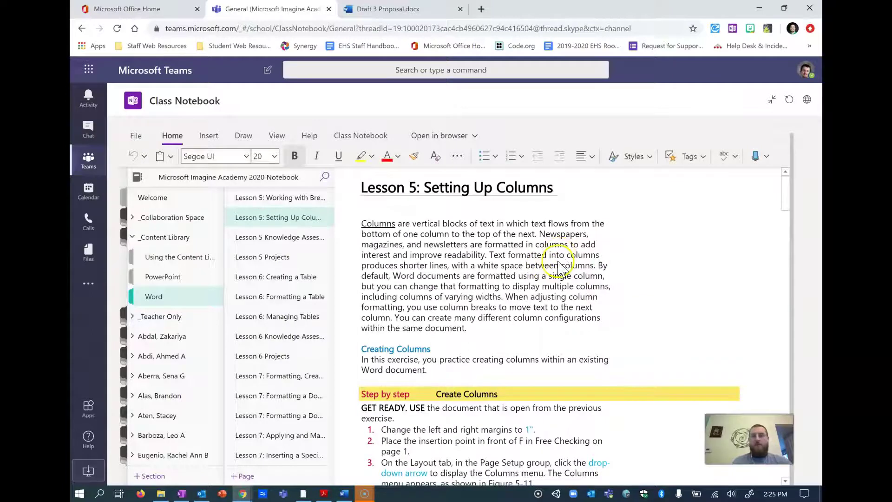
click(528, 396)
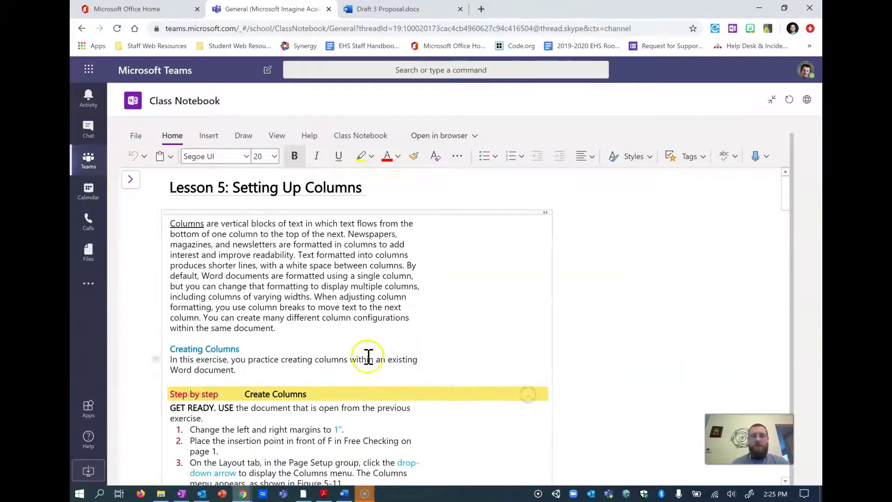
scroll(334, 328, down, 5)
scroll(335, 326, up, 1)
scroll(344, 334, down, 1)
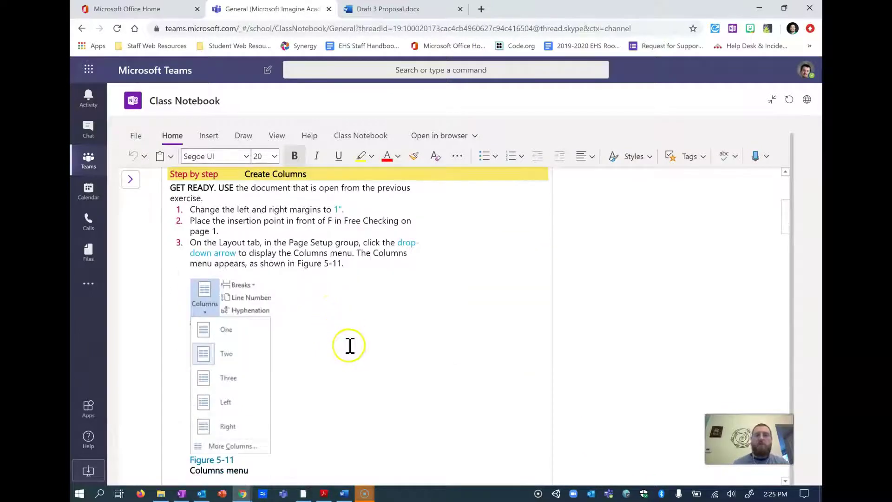
- Look through the Layout commands and Paragraph options of Draft 3 Proposal for a way to create columns, changing nothing
click(388, 9)
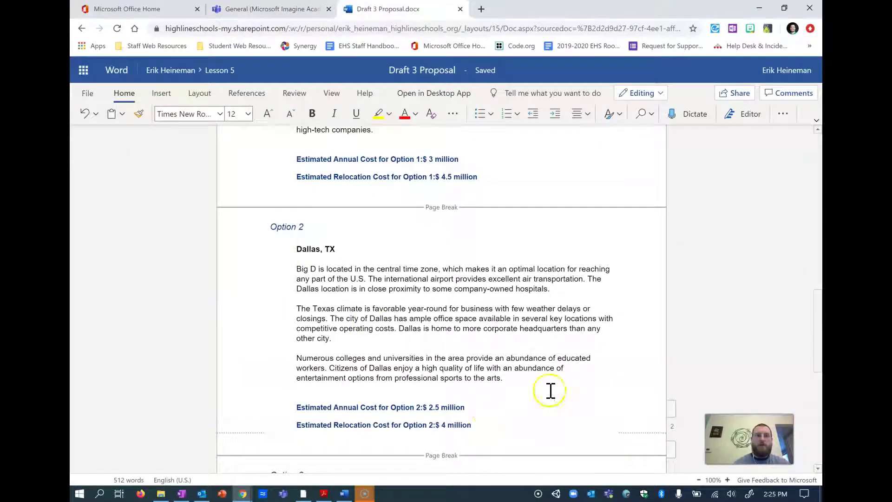
click(204, 93)
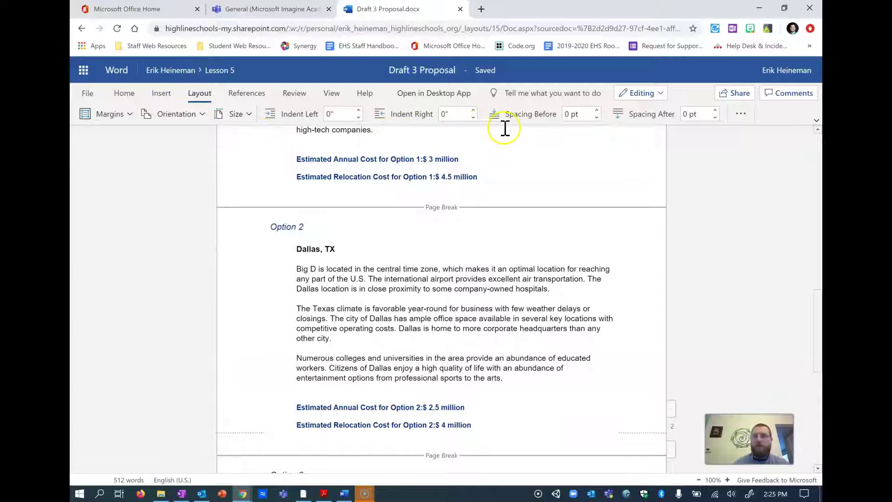
click(742, 114)
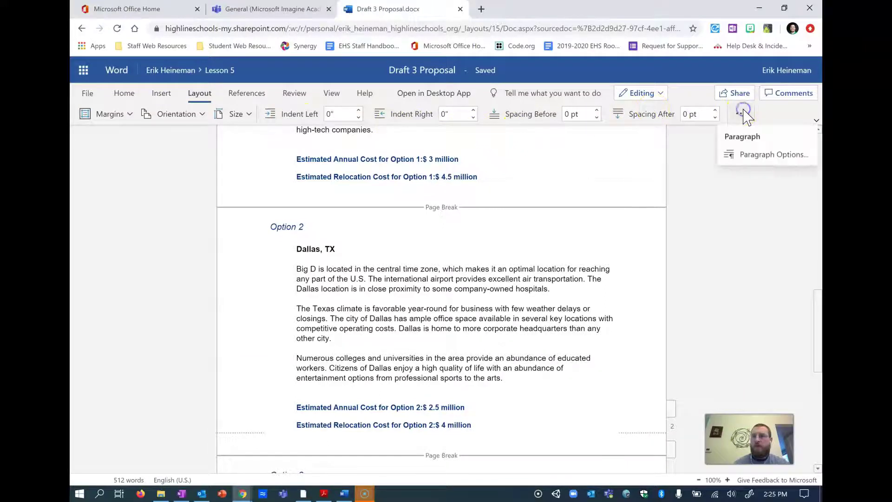
click(754, 153)
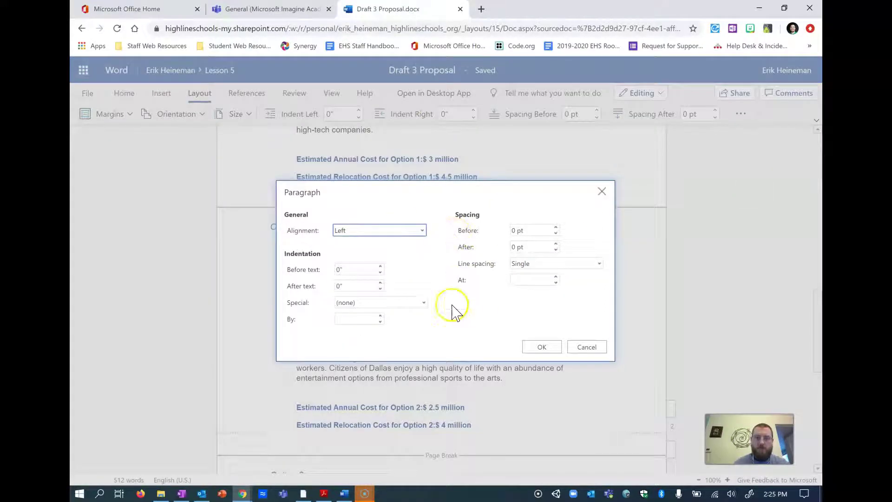
click(424, 302)
click(424, 304)
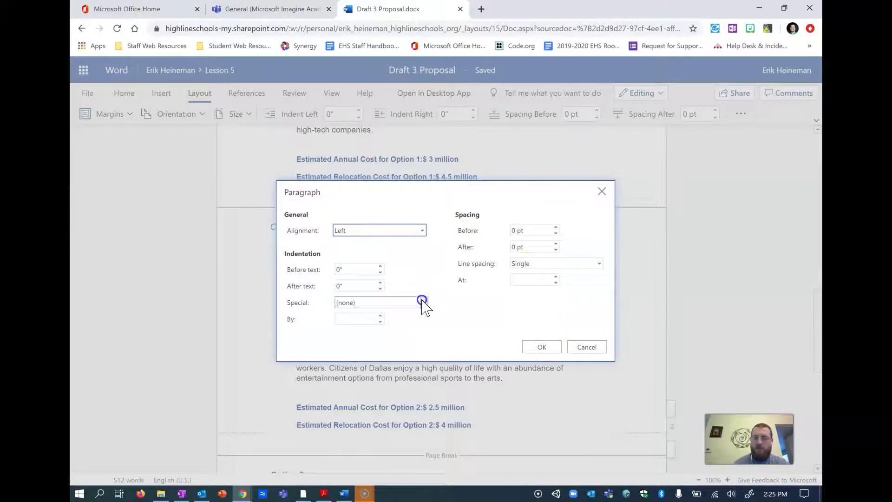
click(585, 347)
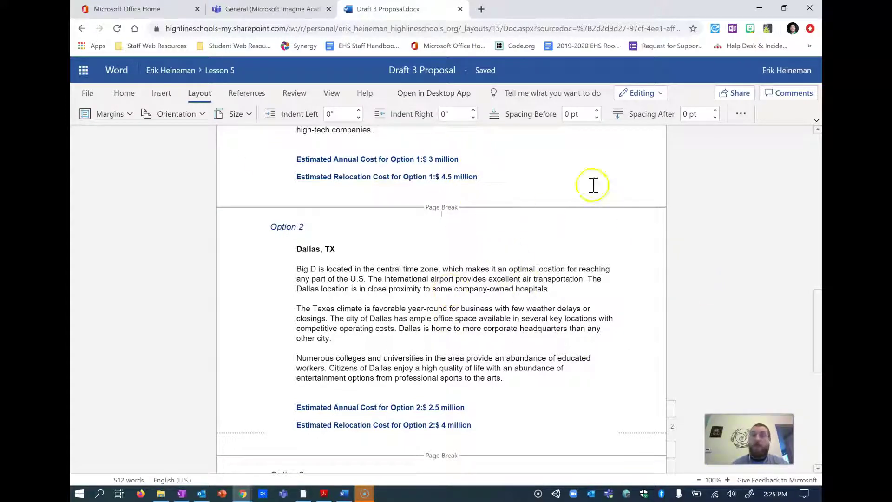
- Look through the Insert and Home commands of Draft 3 Proposal, including the table options, for a way to create columns
click(161, 96)
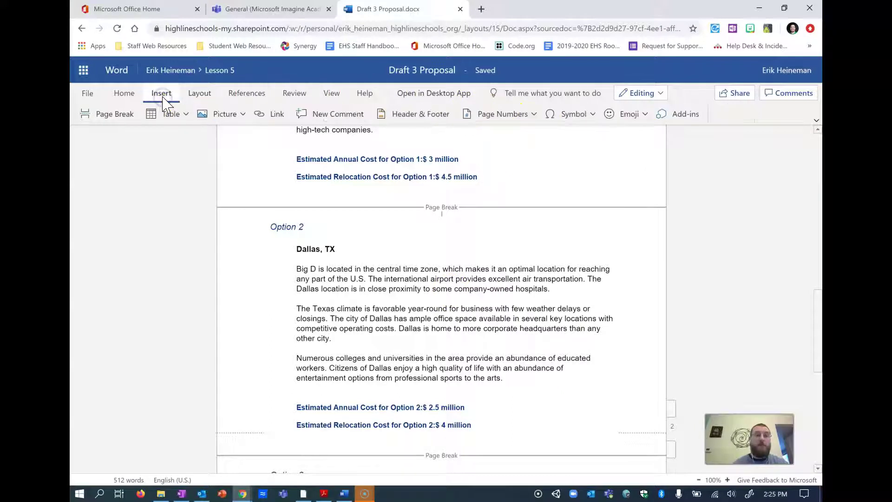
click(188, 115)
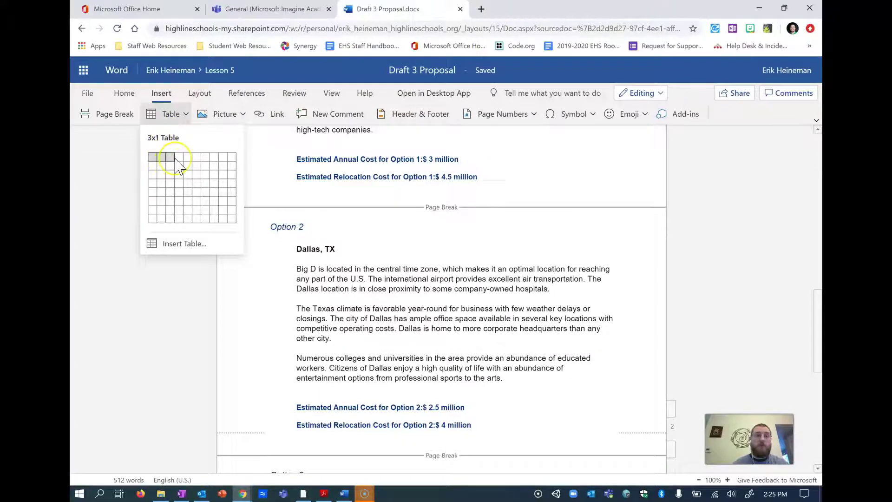
click(124, 94)
click(162, 94)
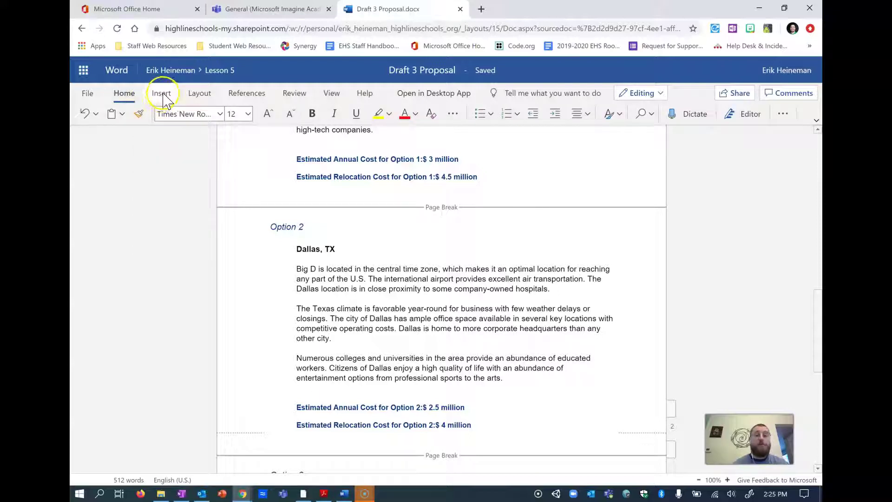
- Return to the Class Notebook and examine the Create Columns steps, the Columns menu in Figure 5-11 and the introduction to columns
click(307, 10)
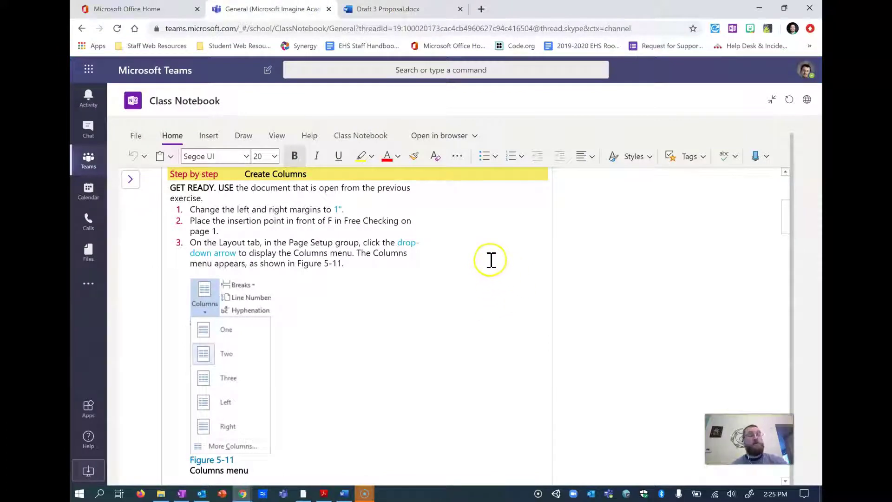
scroll(279, 288, down, 5)
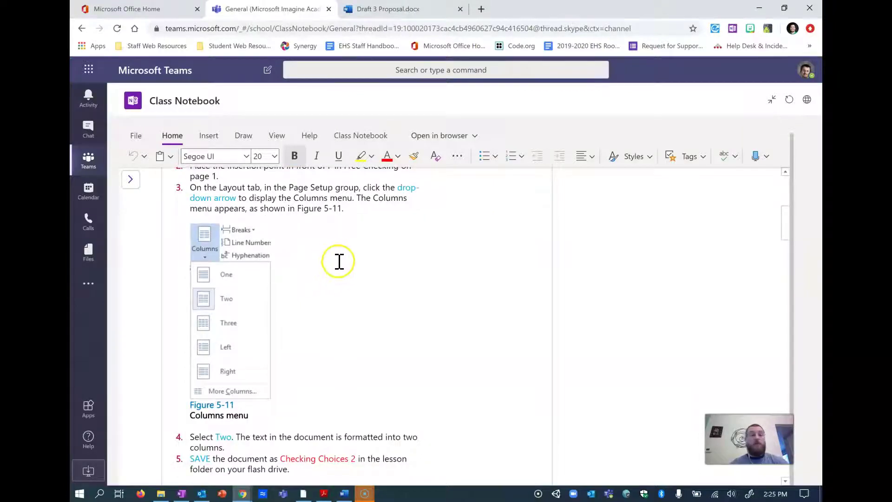
scroll(332, 267, up, 4)
scroll(332, 267, down, 2)
scroll(332, 267, down, 1)
scroll(267, 297, up, 6)
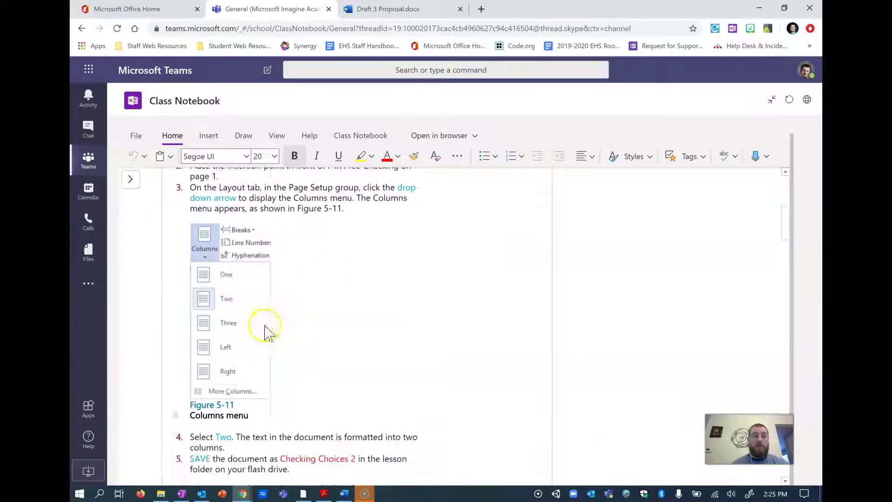
scroll(283, 314, up, 1)
scroll(313, 297, down, 1)
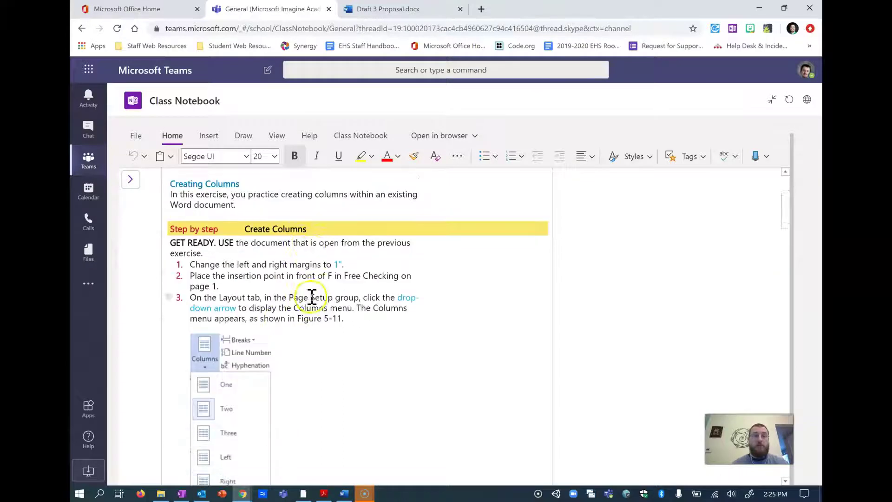
scroll(344, 333, up, 3)
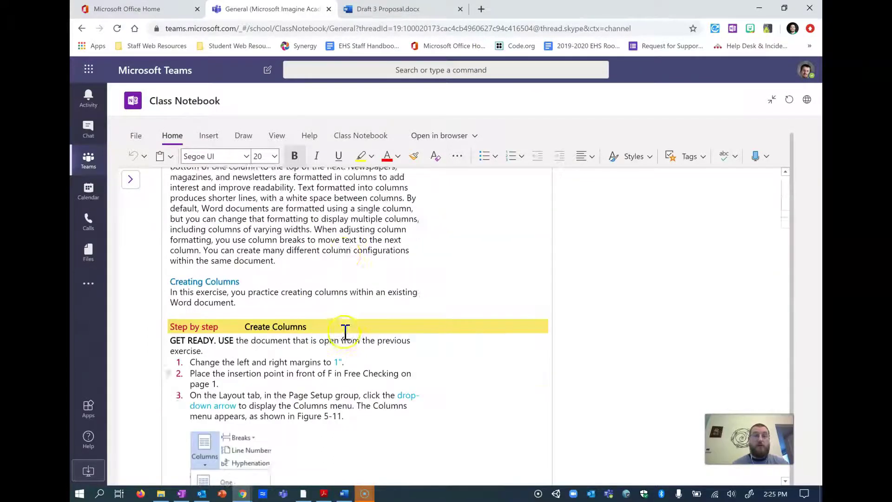
scroll(372, 398, down, 3)
scroll(373, 398, up, 3)
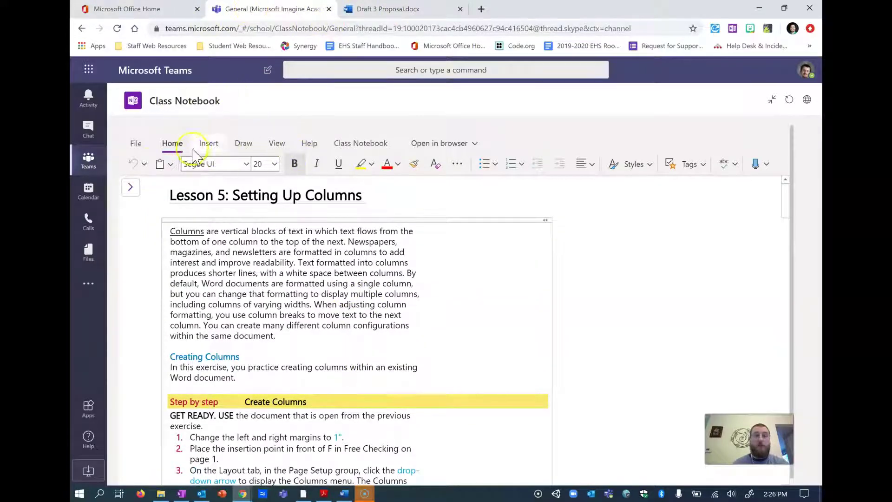
- Leave the expanded notebook view and open Checking.docx from Class Materials > Word files > Lesson 5 in Word Online
click(769, 101)
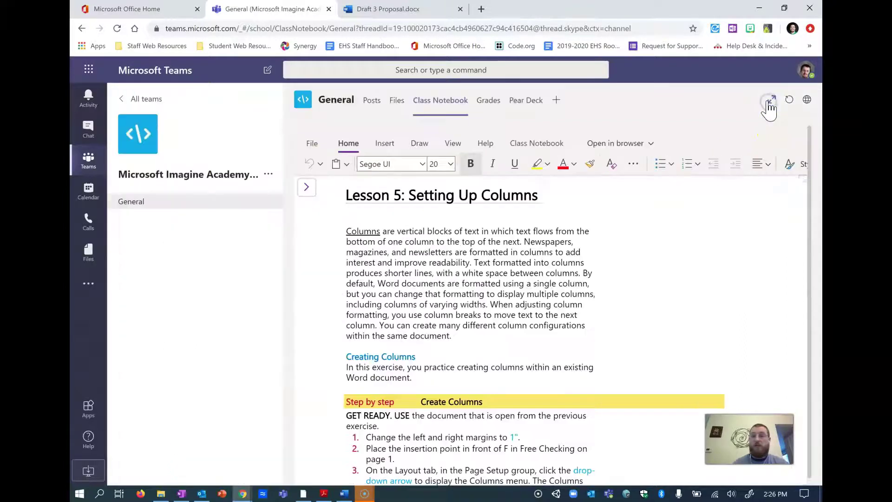
click(395, 102)
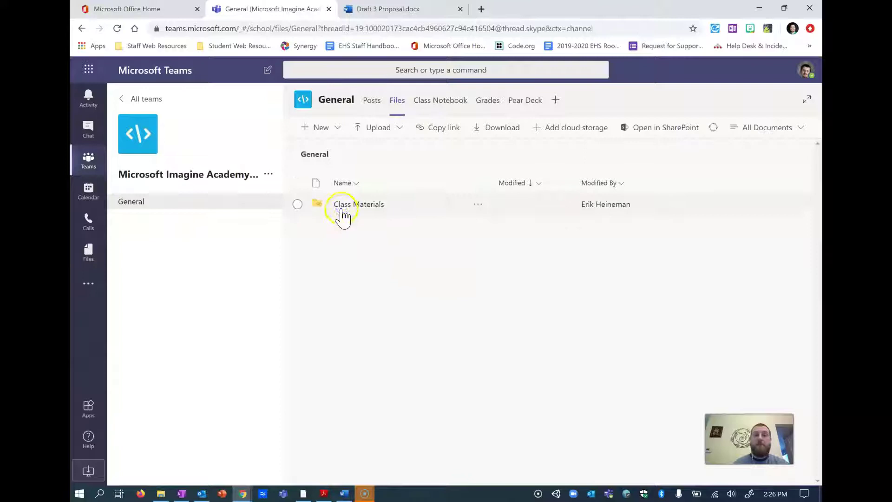
click(342, 209)
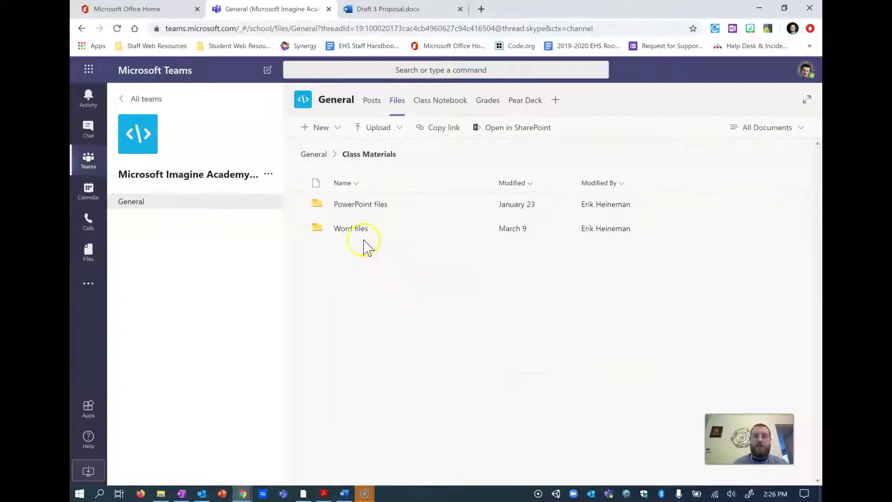
click(352, 228)
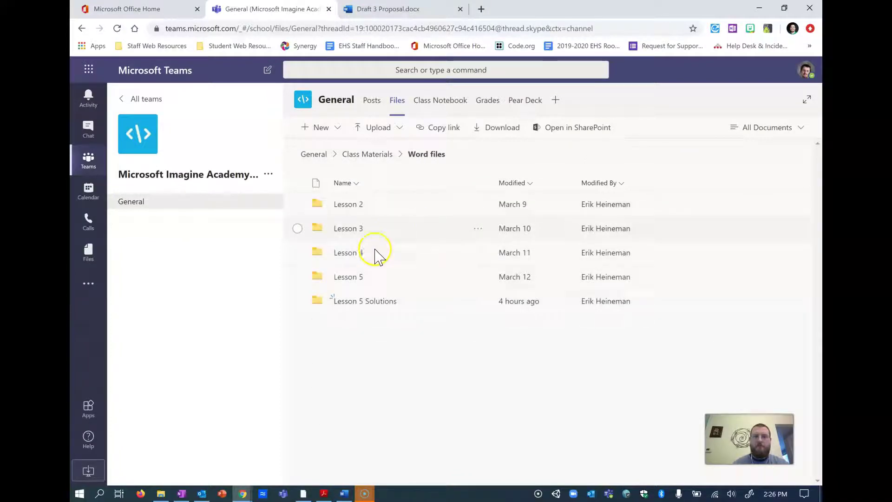
click(348, 278)
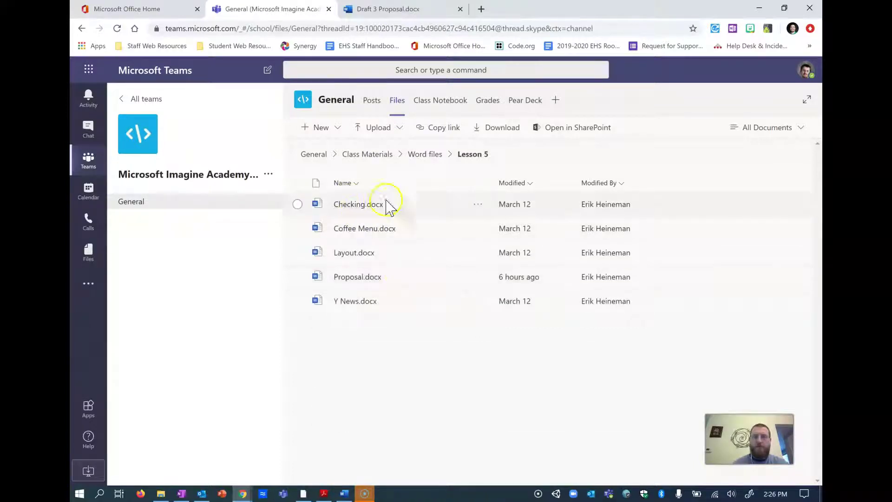
click(480, 205)
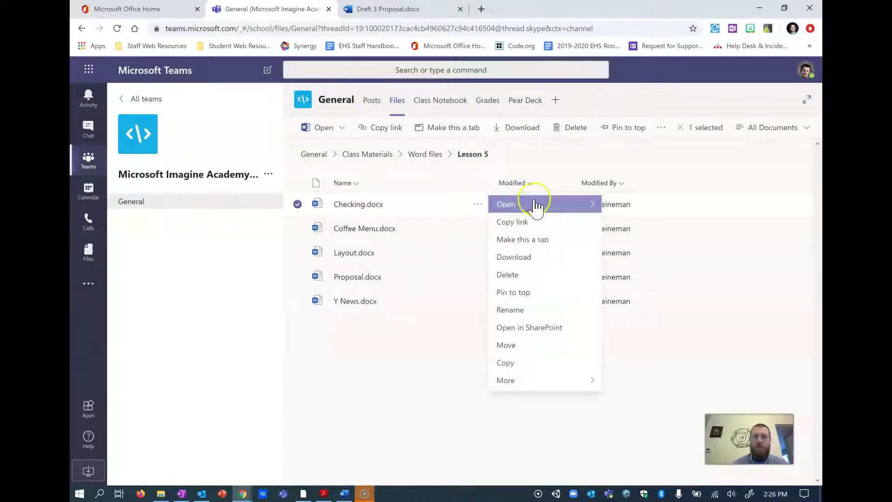
mouse_move(588, 203)
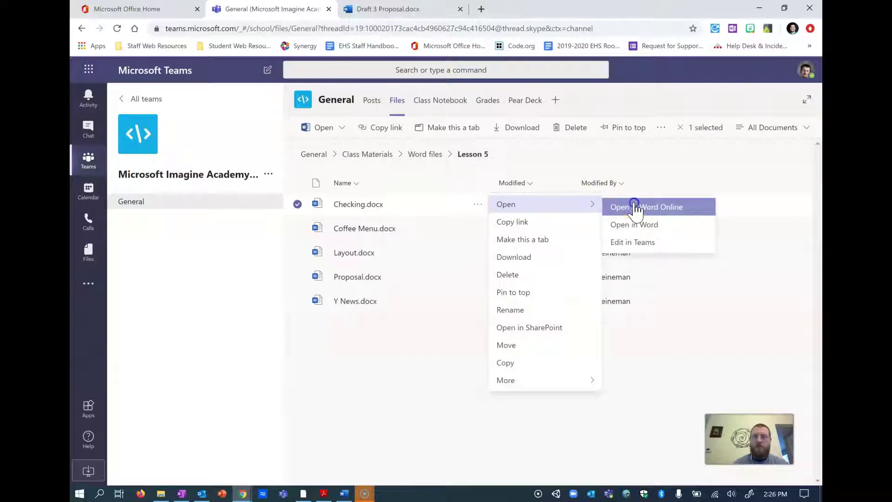
click(635, 207)
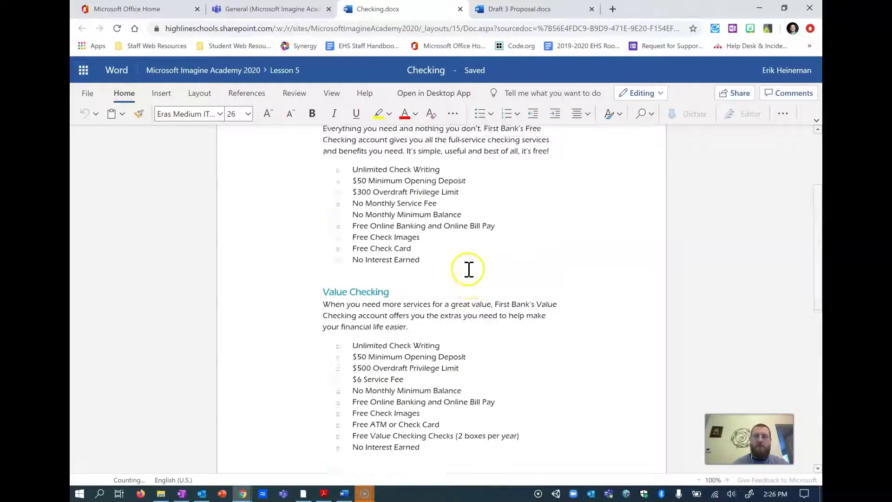
- Look through the First Bank checking choices in the Checking document, from Free Checking to Senior Preferred Checking
scroll(354, 251, down, 9)
scroll(375, 215, down, 3)
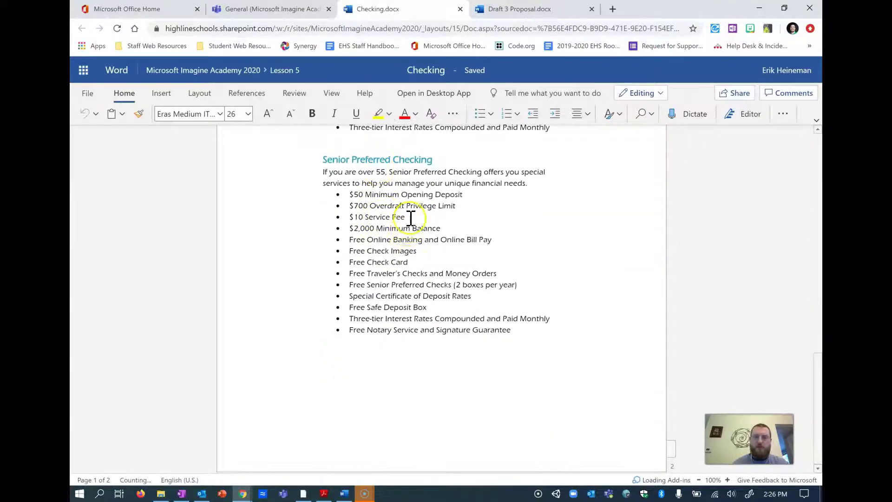
scroll(411, 218, up, 12)
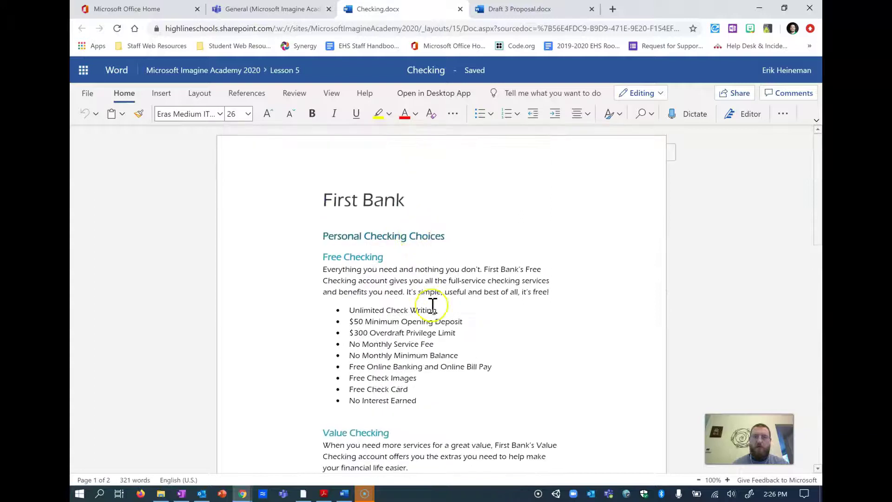
scroll(355, 281, down, 3)
scroll(398, 329, up, 2)
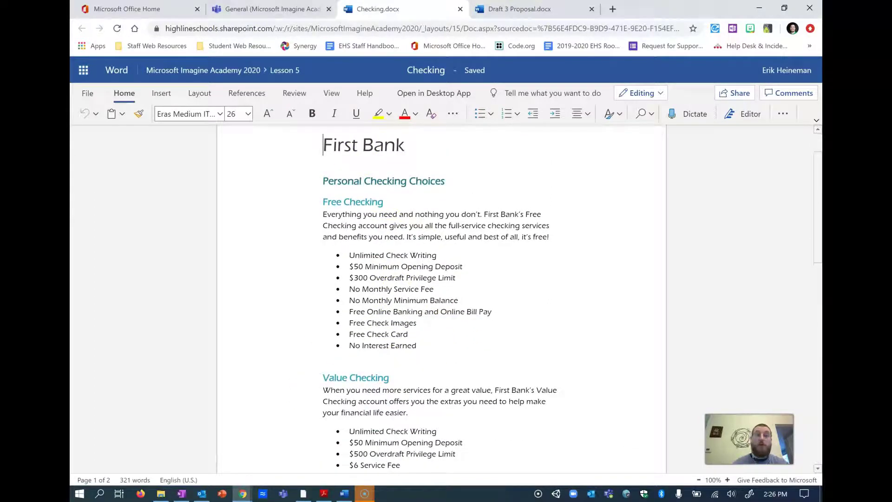
- Return to the Lesson 5: Setting Up Columns notebook page in Teams and reread the Create Columns steps
click(274, 9)
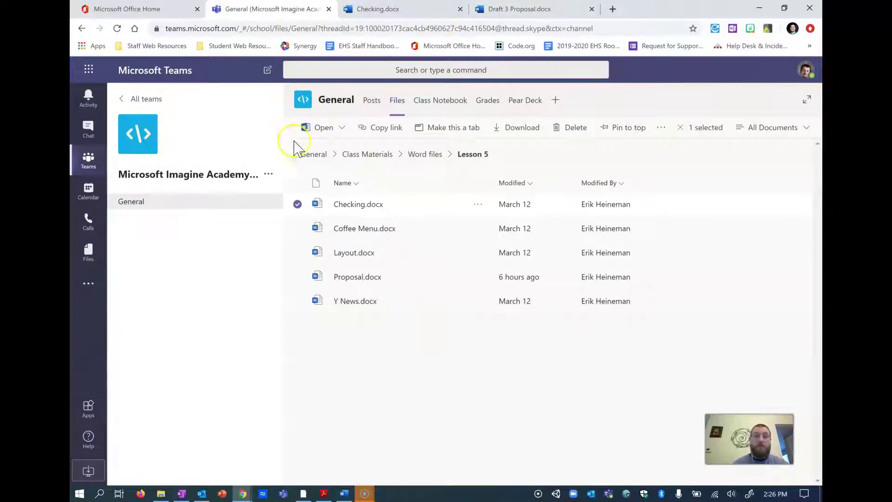
click(431, 101)
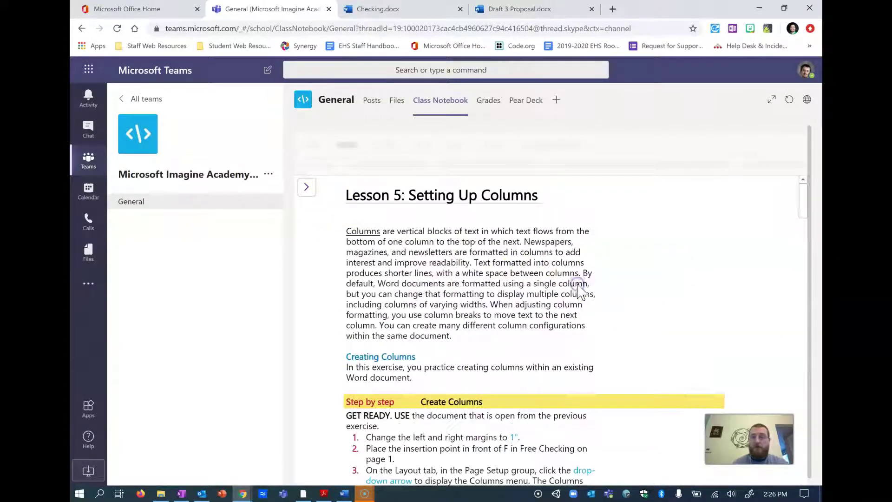
scroll(527, 366, down, 5)
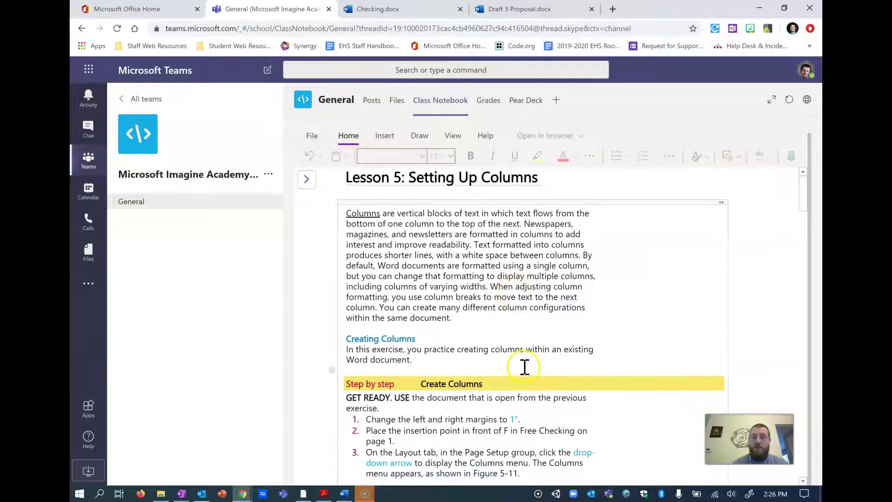
scroll(516, 279, up, 2)
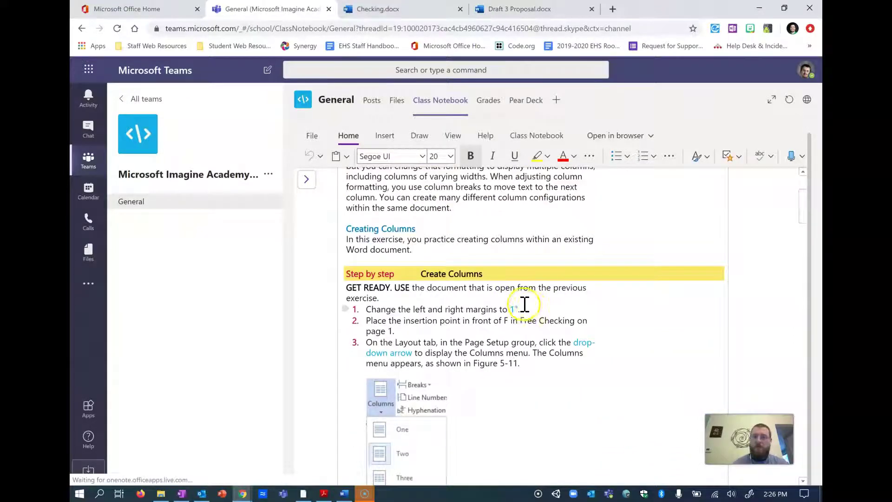
scroll(522, 302, down, 2)
scroll(441, 242, down, 2)
scroll(447, 247, up, 2)
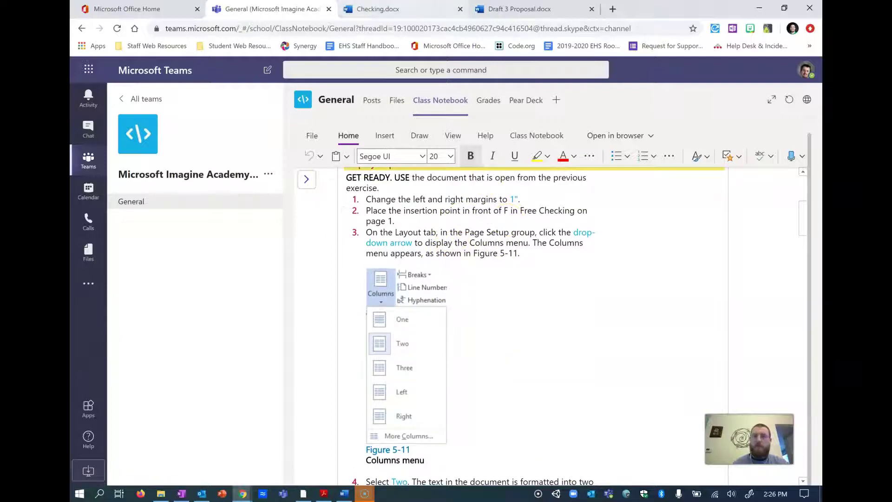
- Save a copy of the Checking document to the personal OneDrive Lesson 5 folder, within the Microsoft Imagine Academy folder
click(420, 10)
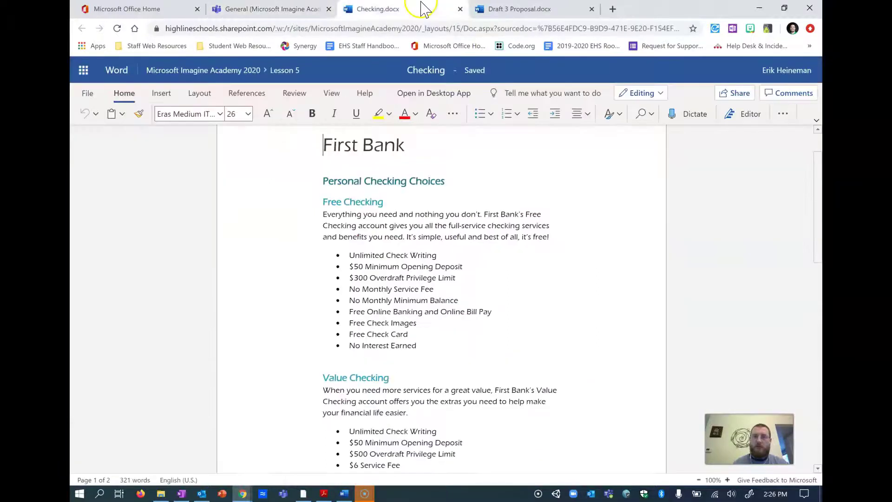
click(85, 78)
click(90, 95)
click(91, 94)
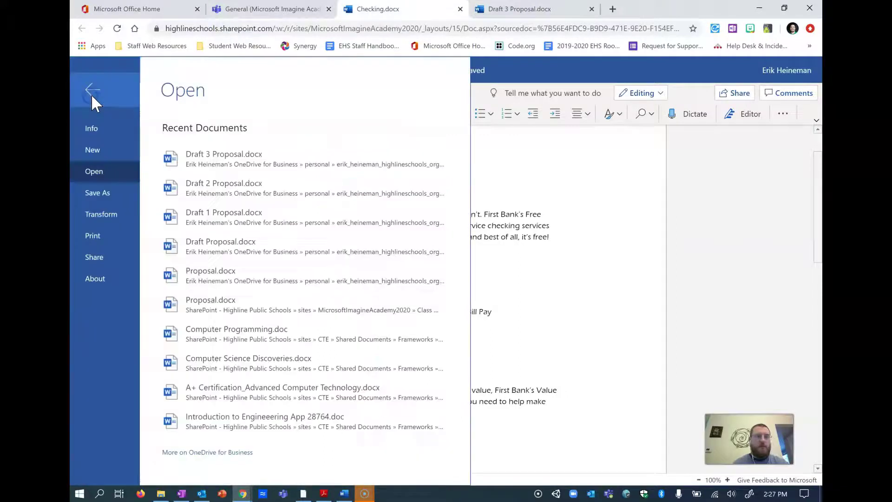
click(107, 191)
click(259, 132)
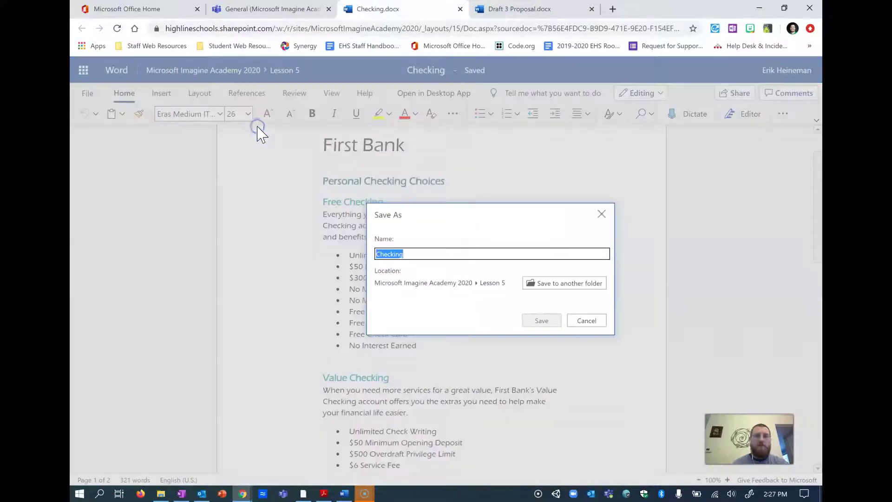
click(553, 284)
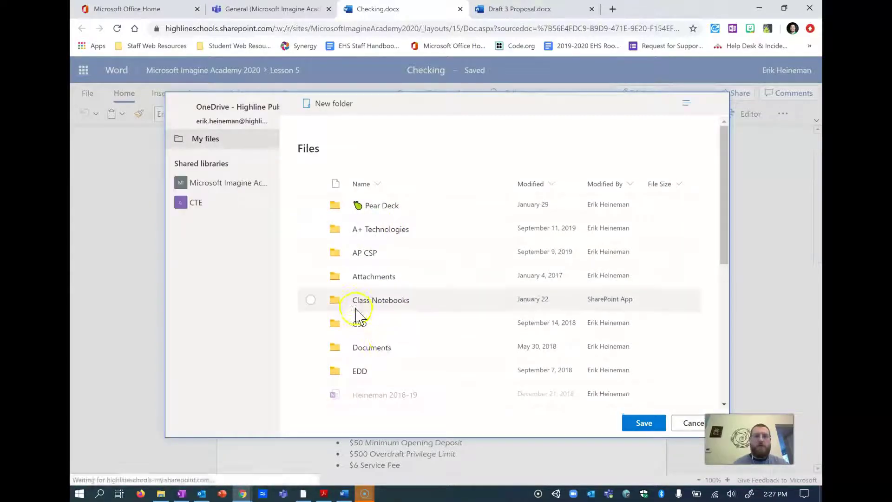
scroll(372, 315, down, 5)
click(399, 224)
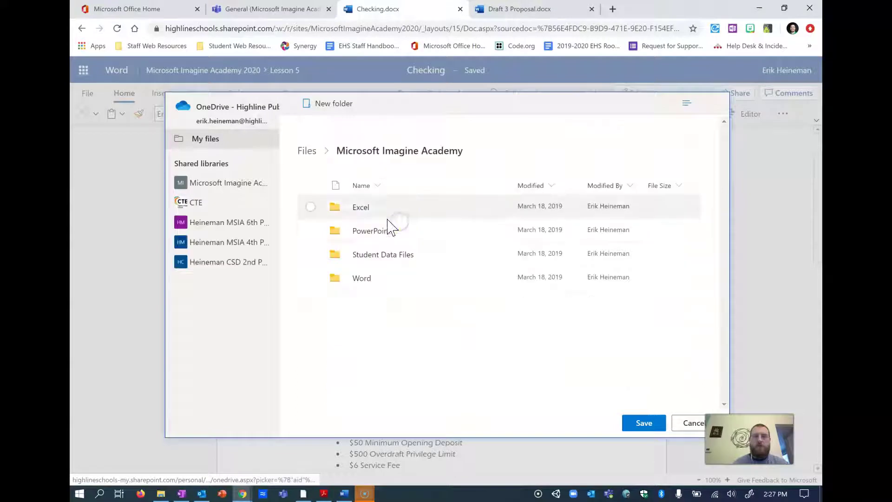
click(369, 205)
click(644, 423)
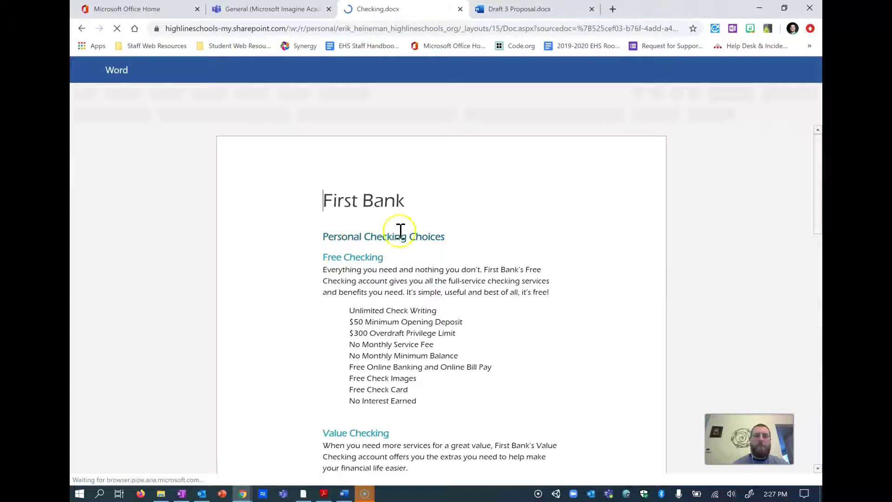
- Place the insertion point in front of the F in the Free Checking heading and return to the Create Columns steps in Teams
click(327, 238)
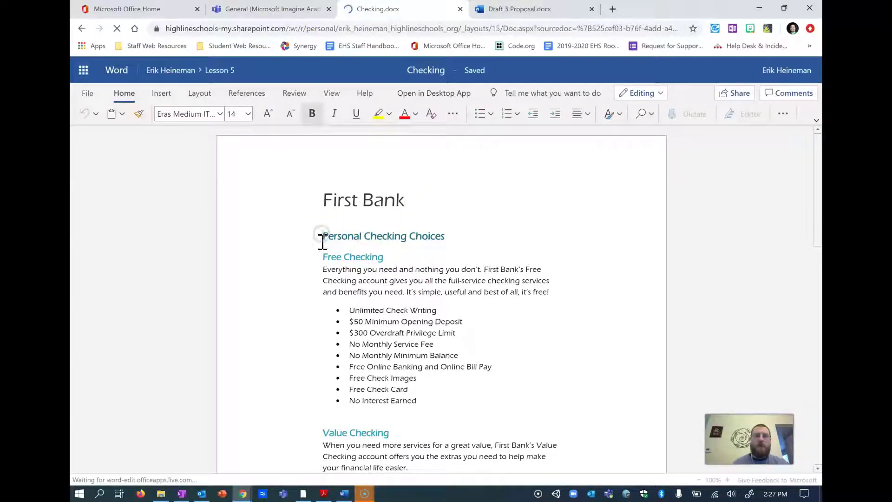
click(468, 240)
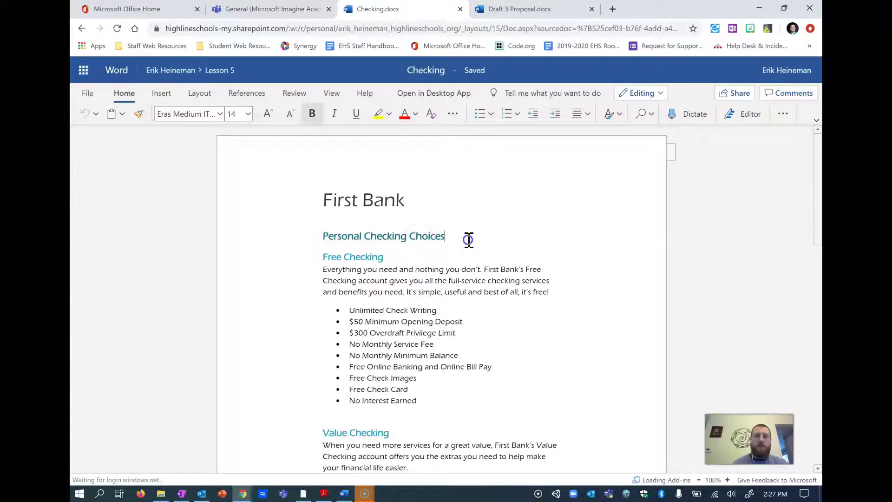
click(323, 258)
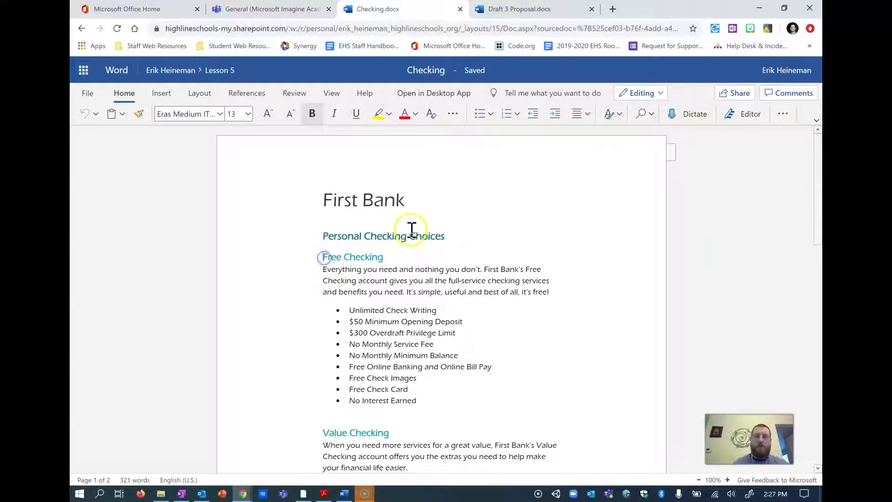
click(283, 9)
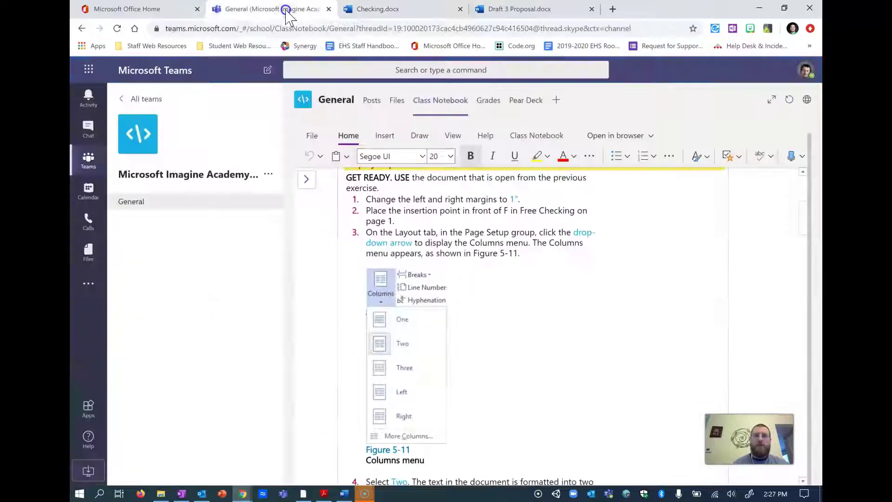
- Read the Format Columns section of the notebook page, including the column options and the Columns dialog settings in Figure 5-12
scroll(455, 303, down, 7)
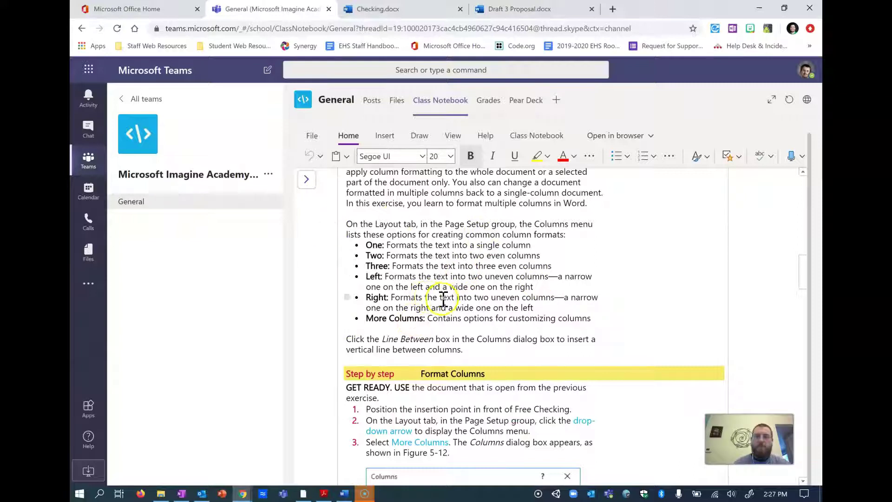
scroll(424, 298, up, 4)
scroll(451, 292, down, 4)
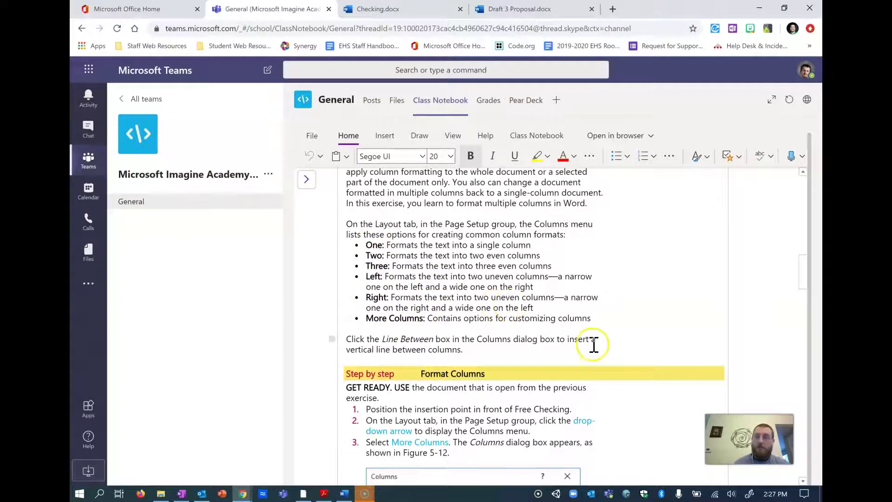
scroll(535, 314, down, 3)
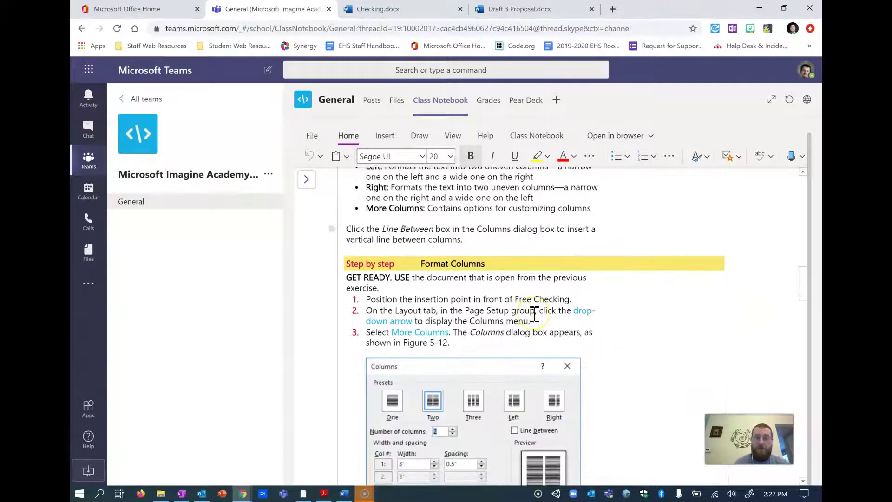
scroll(499, 404, down, 2)
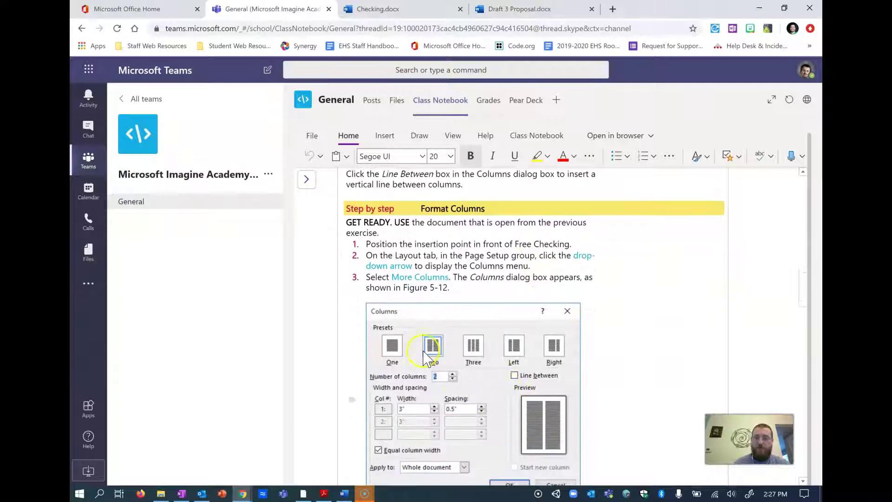
scroll(426, 358, down, 3)
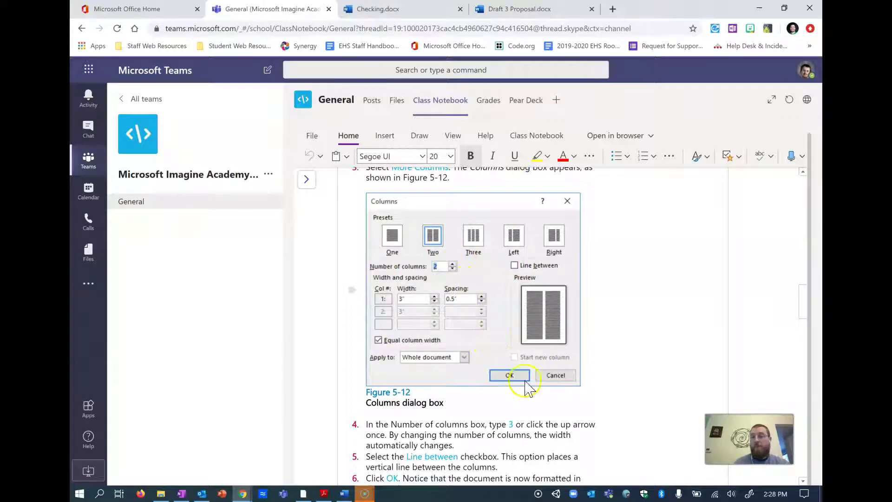
scroll(470, 303, down, 2)
scroll(470, 302, up, 1)
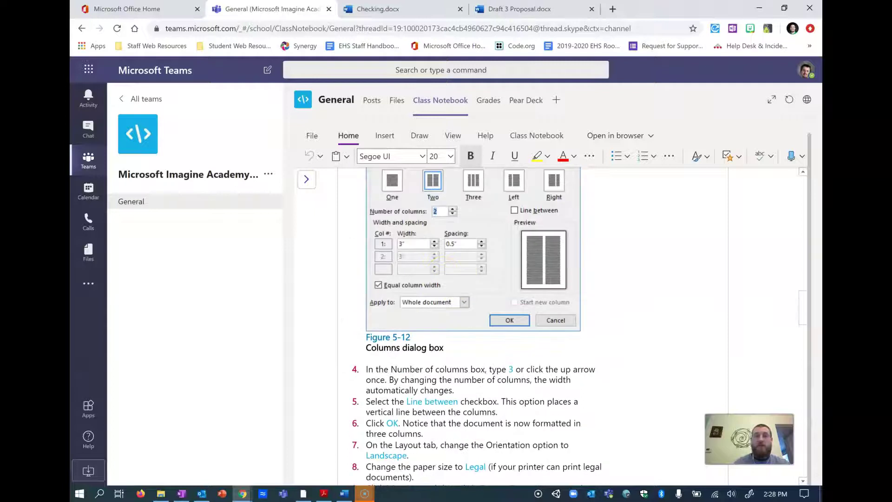
scroll(602, 311, up, 1)
- Review the remaining Format Columns steps and the three-column finished example in Figure 5-13
scroll(614, 367, down, 6)
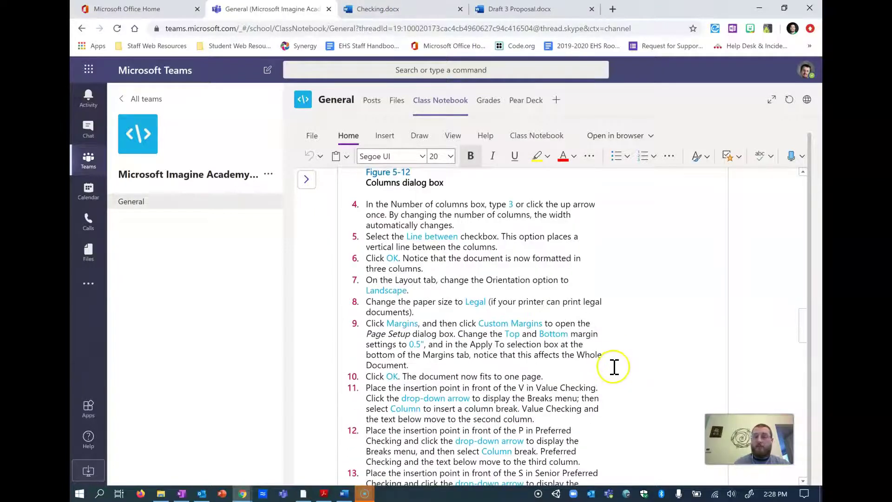
scroll(615, 361, down, 3)
scroll(609, 336, down, 3)
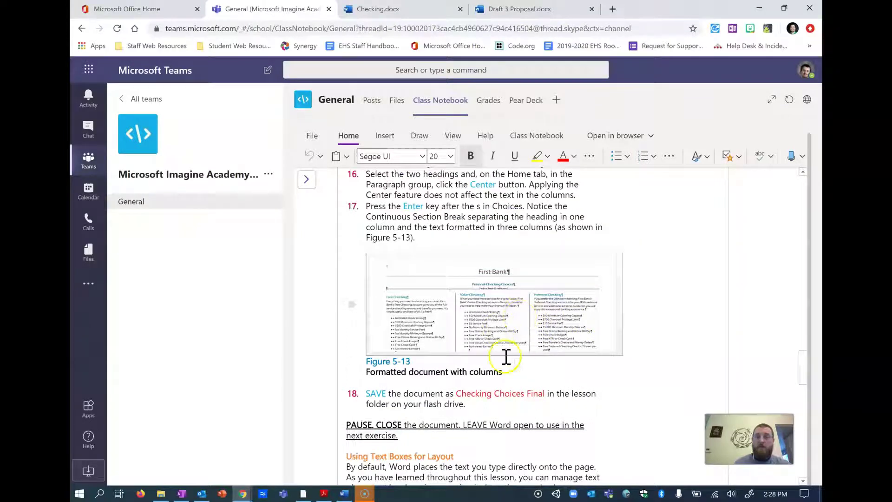
scroll(481, 344, down, 4)
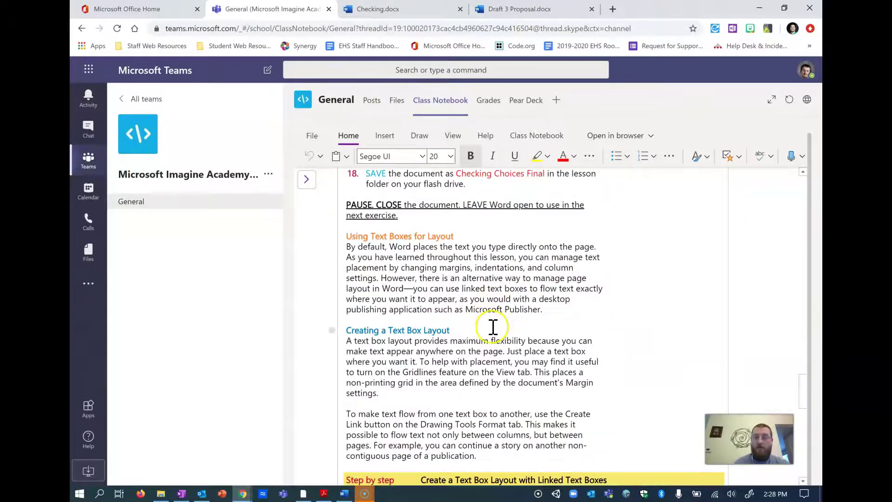
scroll(487, 293, down, 4)
scroll(495, 299, up, 9)
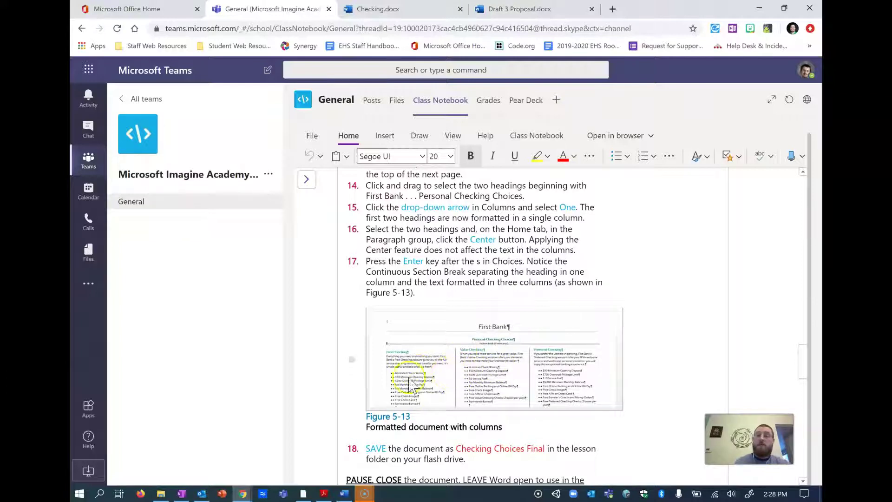
- Switch to the Checking document in Word and set custom left and right margins of 1"
click(392, 9)
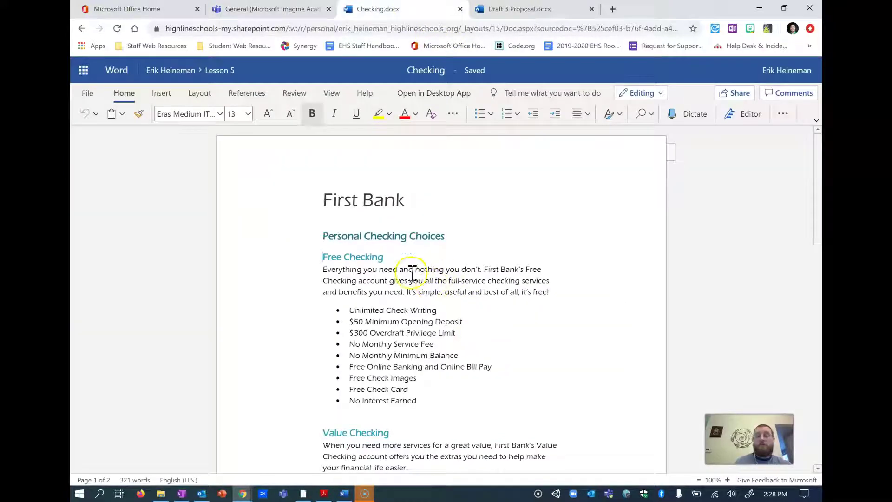
scroll(395, 257, down, 3)
scroll(398, 259, up, 3)
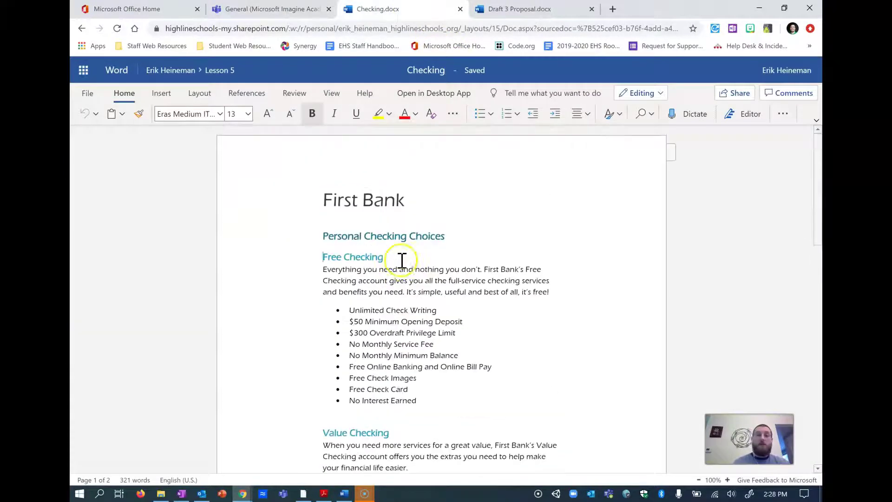
click(163, 95)
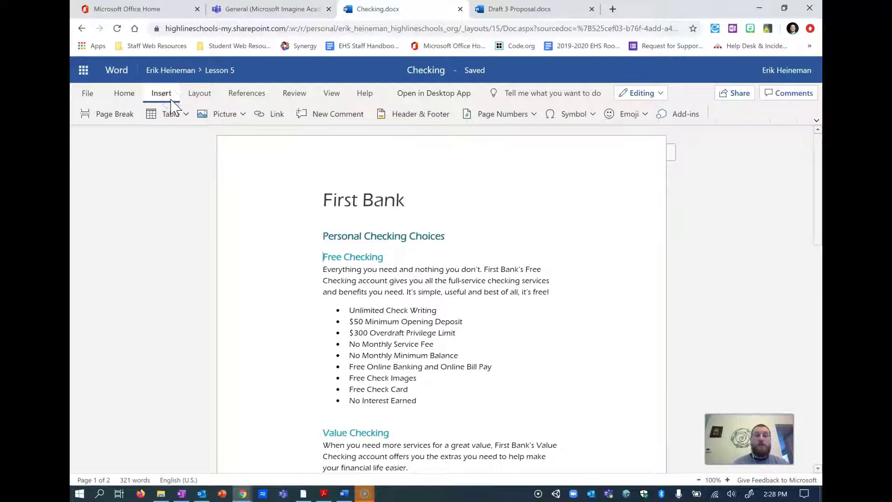
click(205, 95)
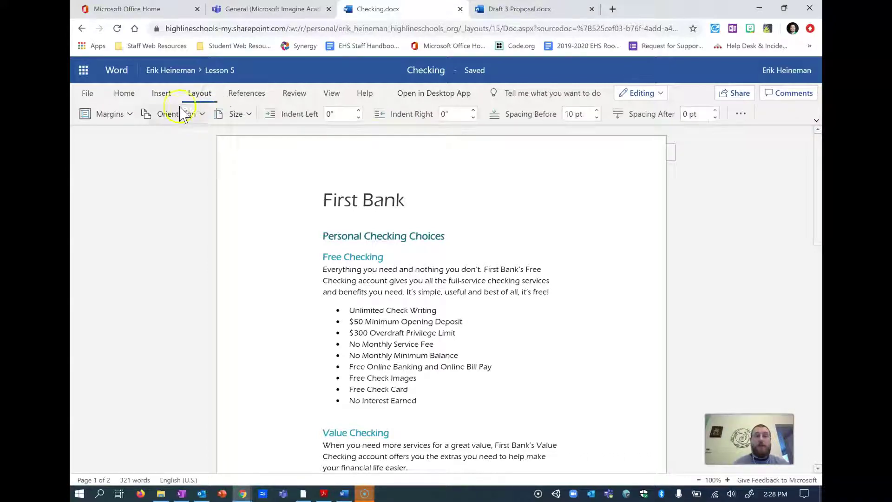
click(131, 115)
click(139, 158)
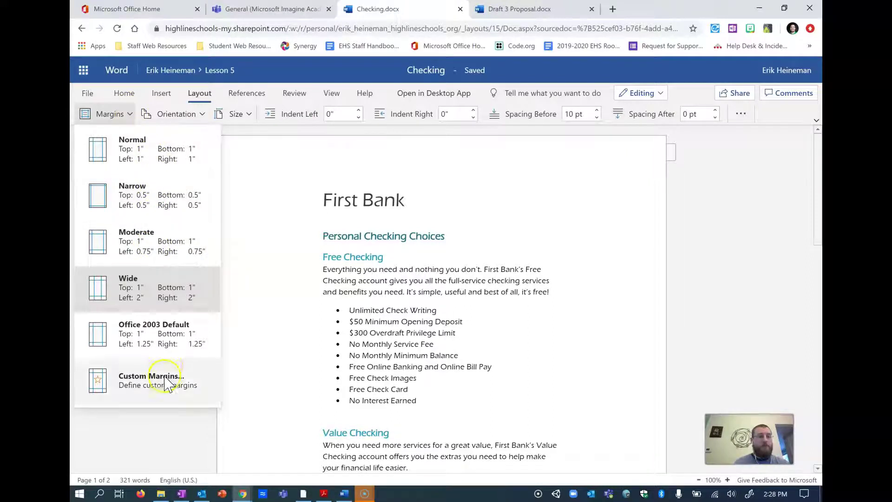
click(147, 384)
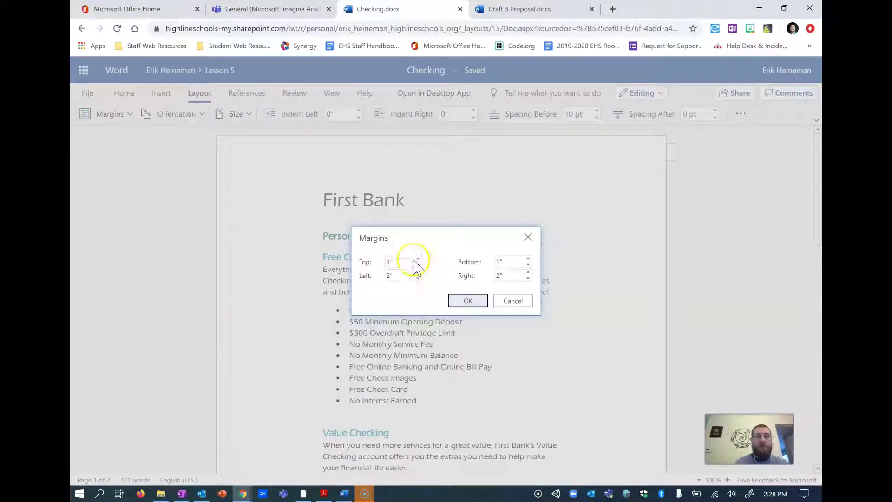
click(404, 281)
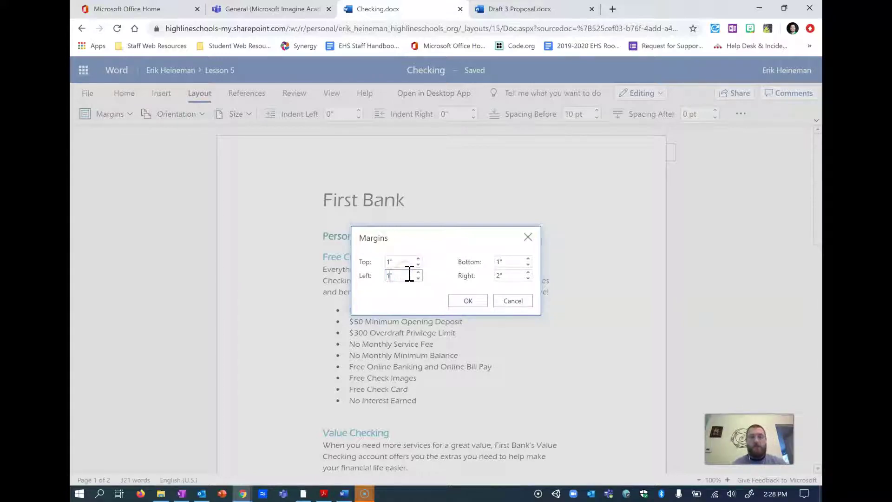
text(1)
click(468, 300)
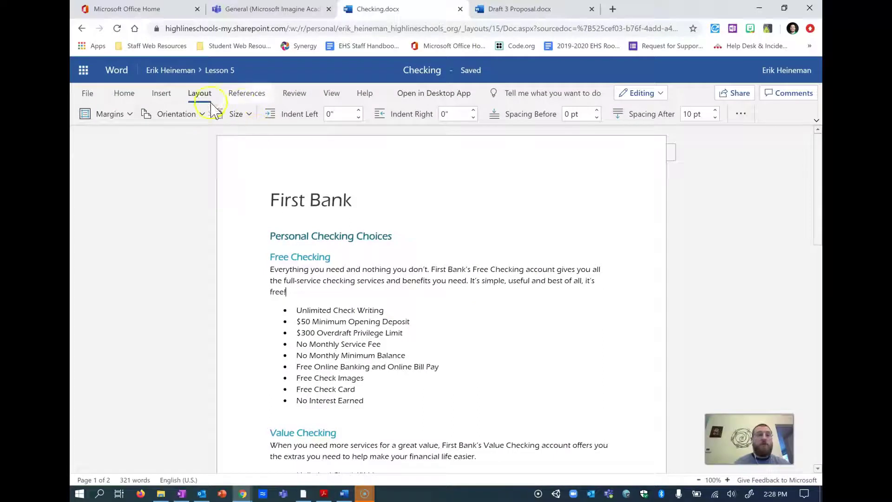
- Change the Checking document's orientation to Landscape and place the insertion point in front of the Free Checking heading
click(185, 114)
click(191, 155)
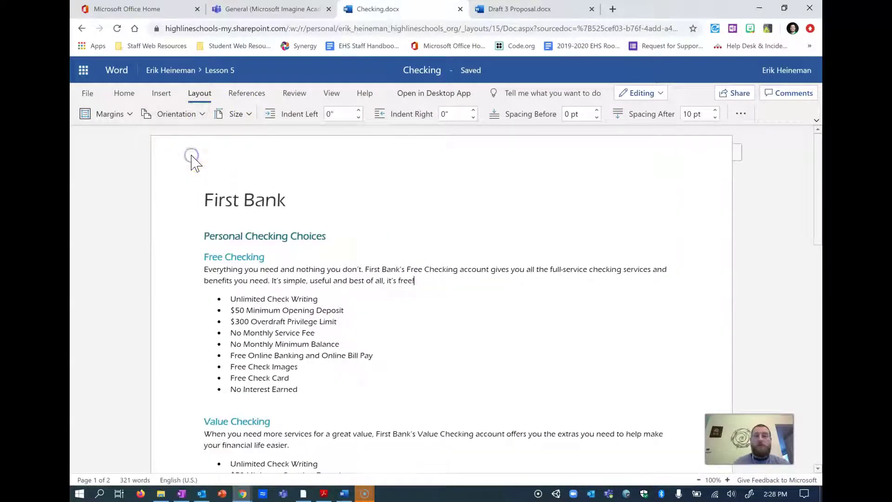
scroll(433, 351, down, 10)
scroll(455, 352, up, 10)
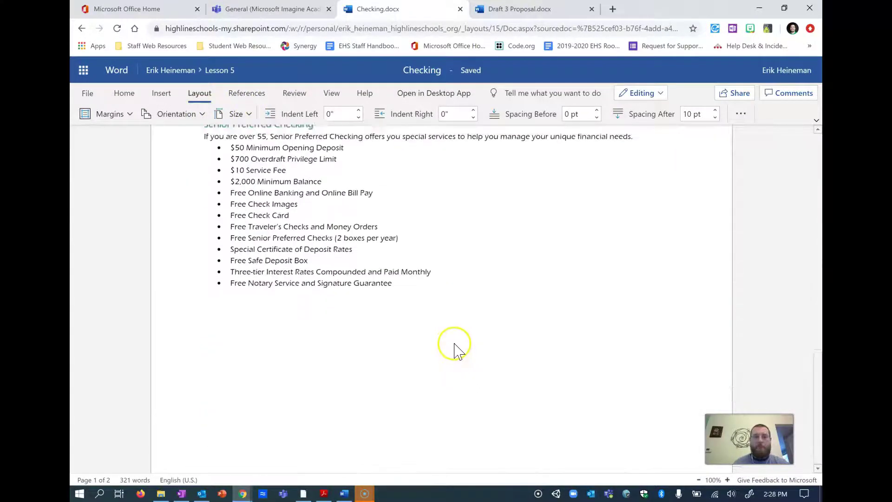
scroll(454, 342, up, 5)
click(425, 303)
scroll(427, 302, down, 3)
scroll(429, 301, up, 1)
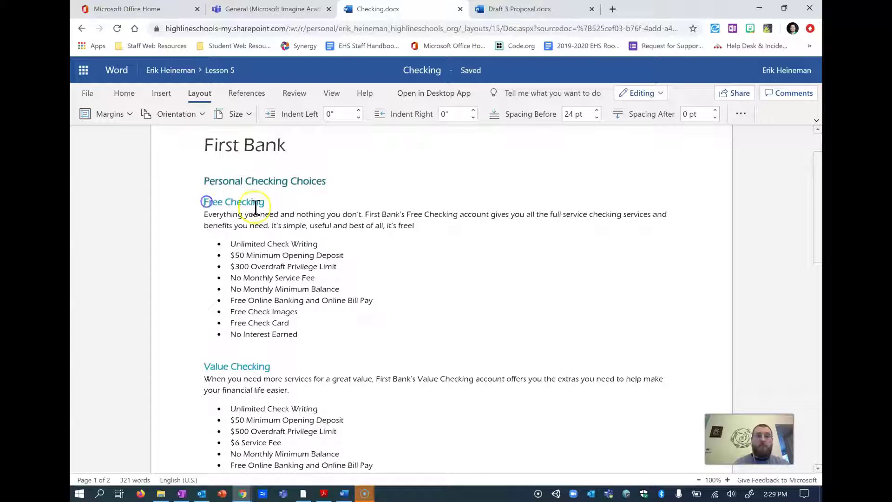
- Return to the Class Notebook in Teams and examine how Figure 5-13 arranges the checking choices side by side
click(301, 9)
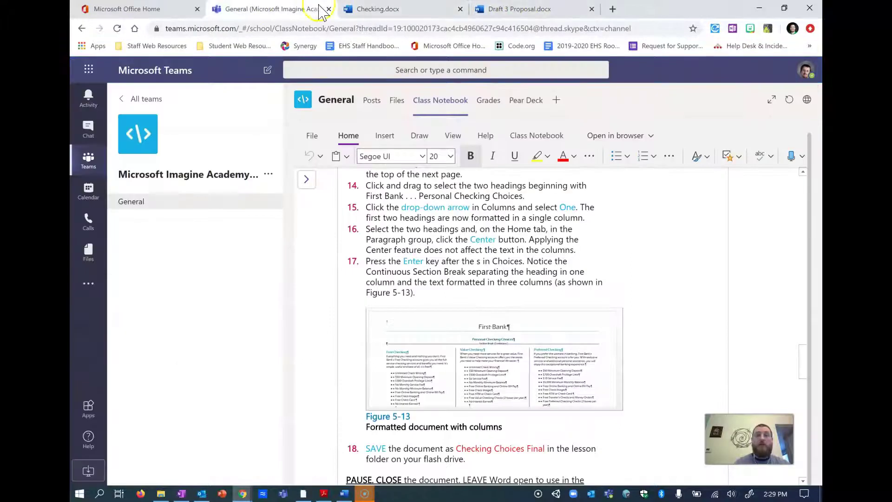
click(378, 8)
click(528, 10)
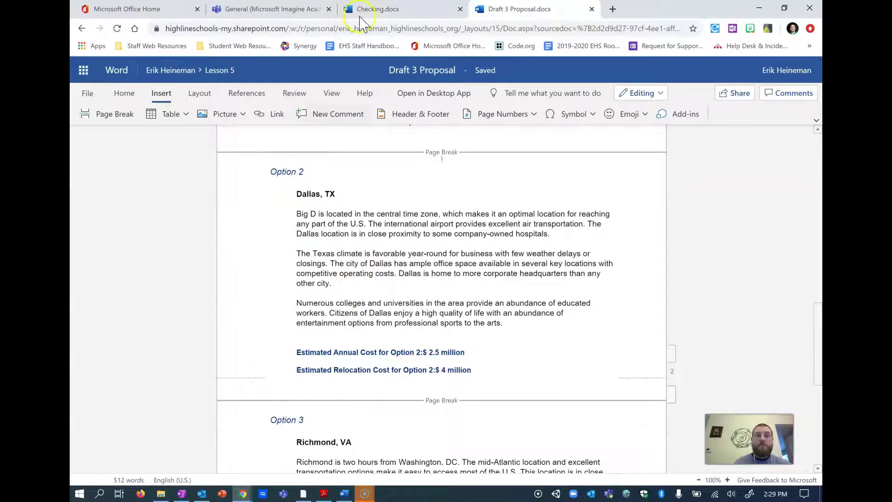
click(367, 9)
click(270, 9)
scroll(527, 413, down, 5)
scroll(527, 413, down, 10)
scroll(537, 420, up, 3)
scroll(541, 422, up, 12)
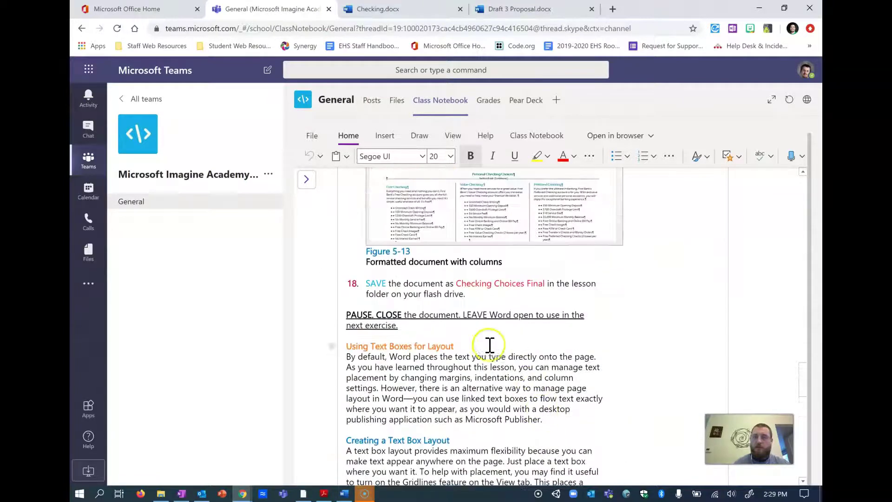
scroll(395, 330, up, 4)
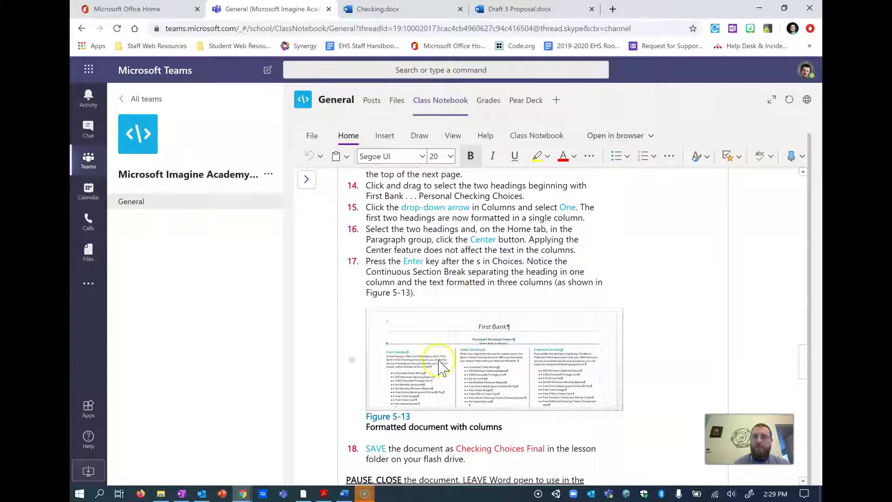
scroll(441, 367, down, 2)
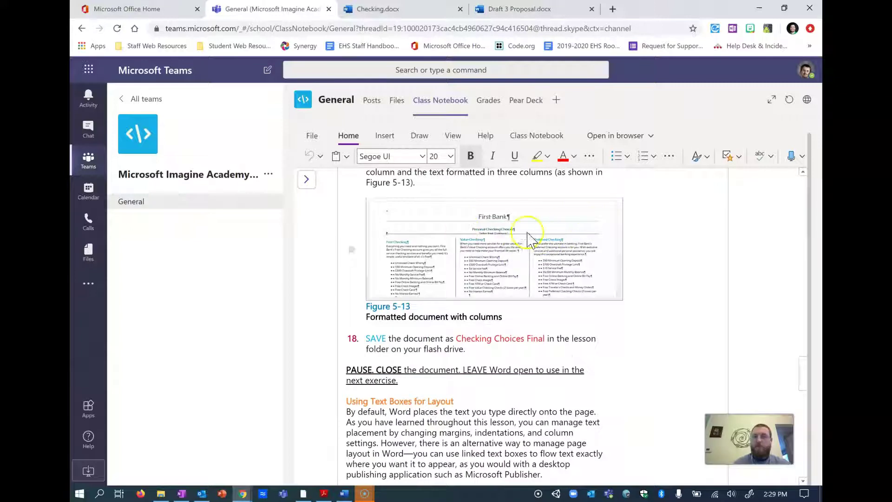
- In the Checking document, insert a table with three columns and one row between the Personal Checking Choices and Free Checking headings
click(375, 9)
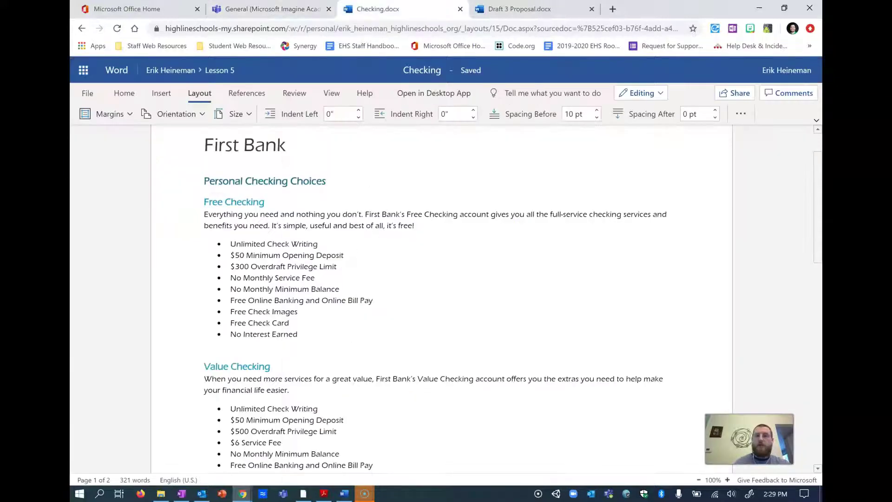
click(161, 93)
click(151, 114)
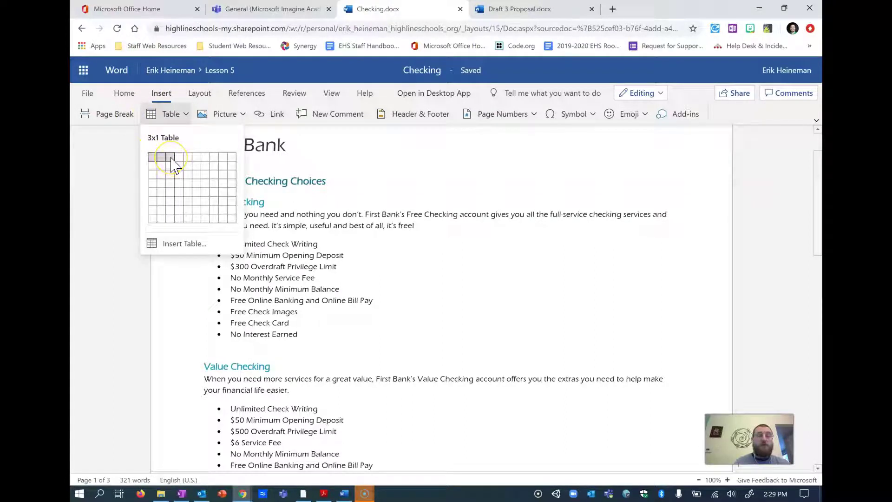
click(171, 158)
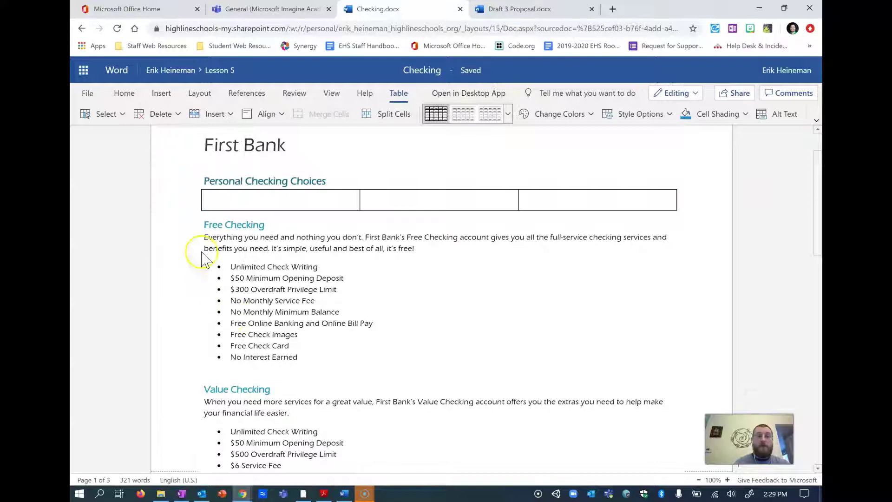
- Move the Free Checking heading, description and bullet list into the first cell of the table
drag(207, 225, 342, 364)
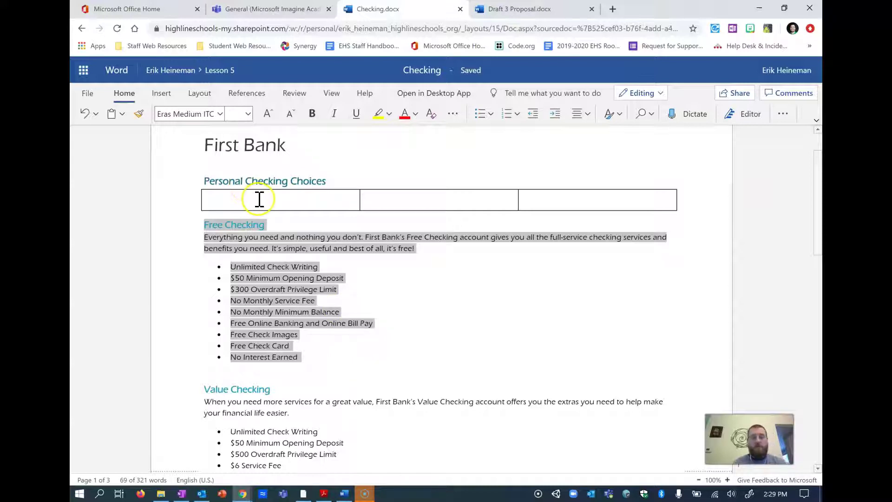
key(ctrl+x)
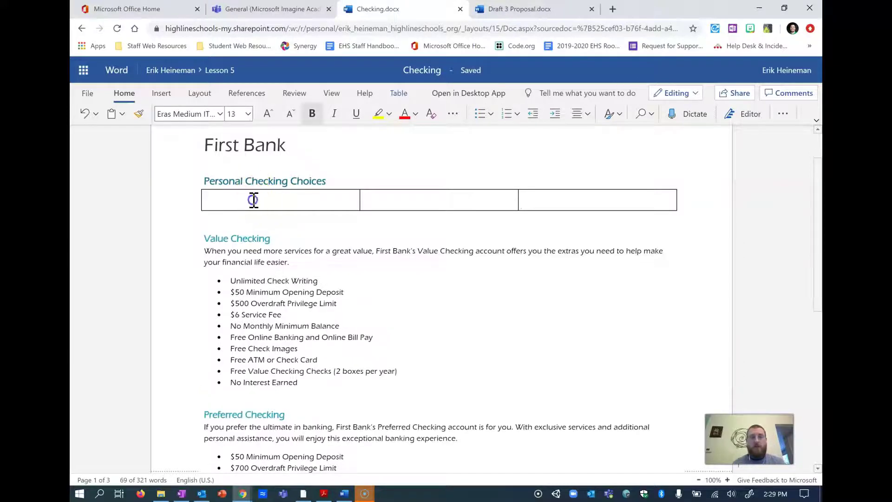
key(ctrl+v)
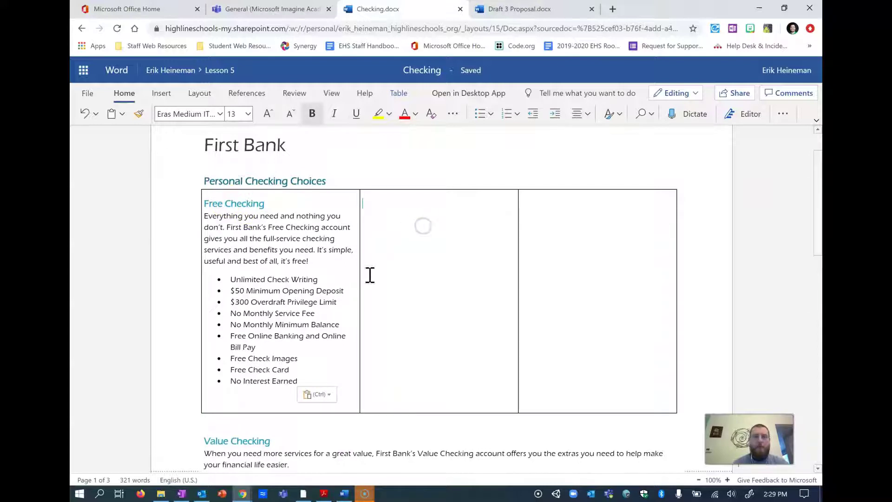
- Move the Value Checking heading, description and bullet list into the second cell of the table
scroll(353, 283, down, 1)
click(202, 386)
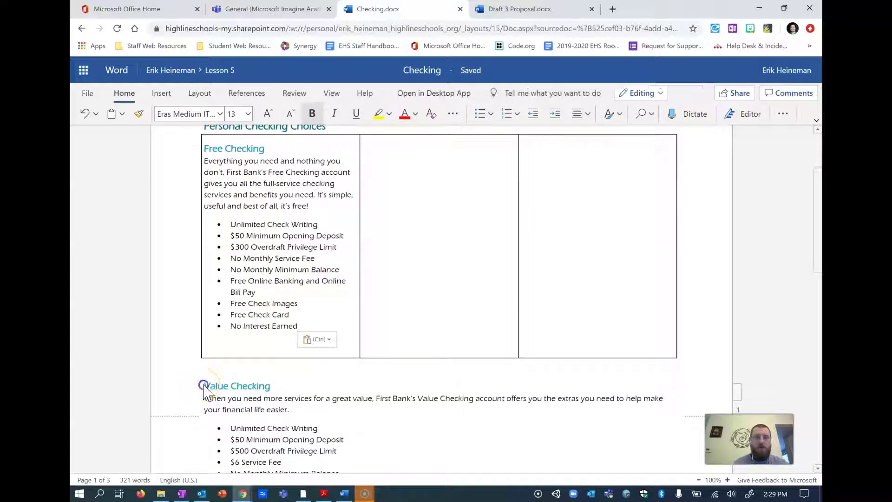
drag(206, 386, 374, 381)
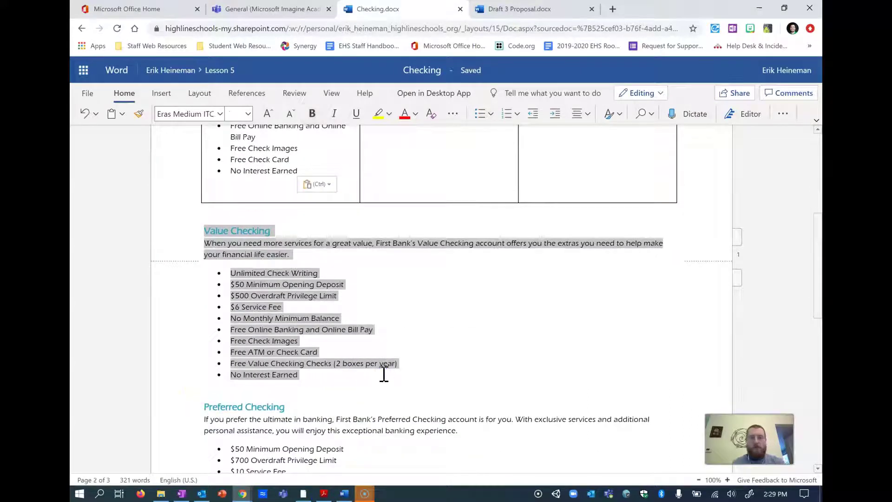
click(393, 175)
scroll(398, 360, down, 3)
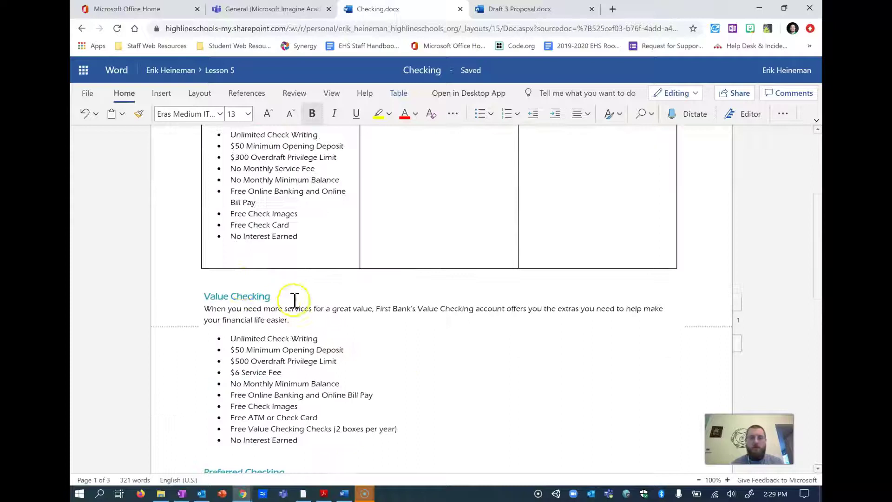
drag(202, 297, 321, 199)
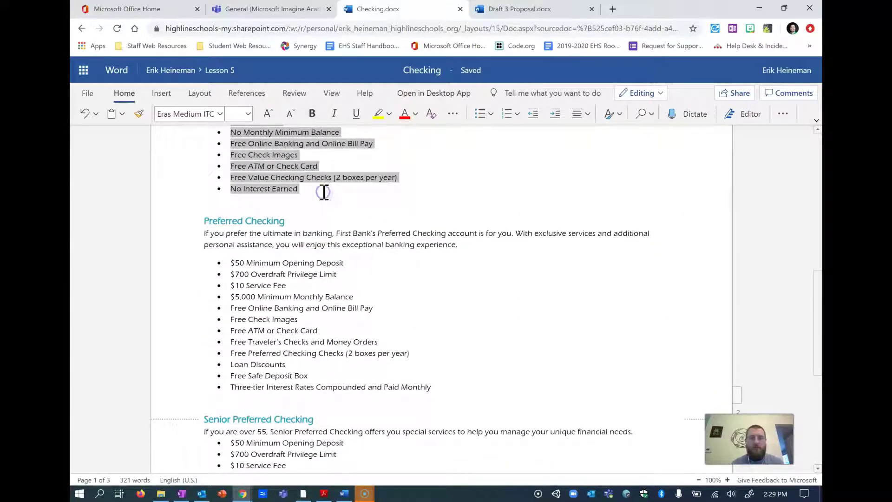
key(ctrl+x)
scroll(393, 259, up, 5)
click(400, 254)
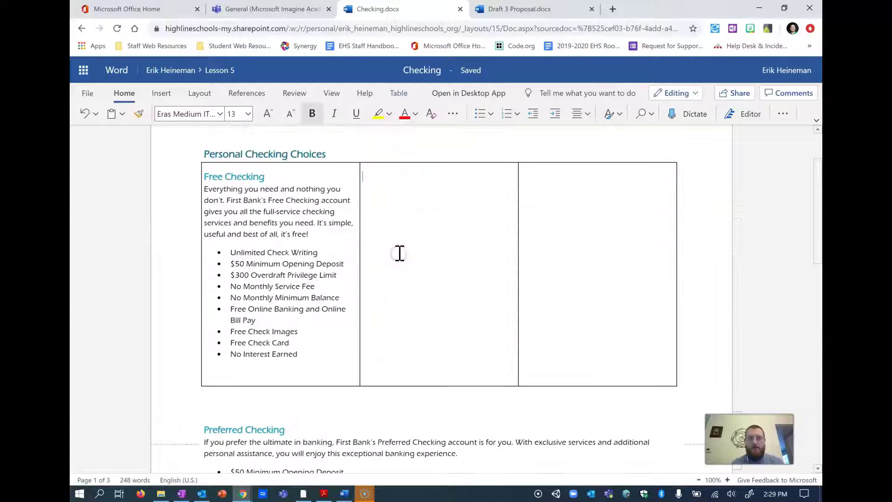
key(ctrl+v)
- Move the Preferred Checking heading, description and bullet list into the third cell of the table
scroll(372, 317, down, 3)
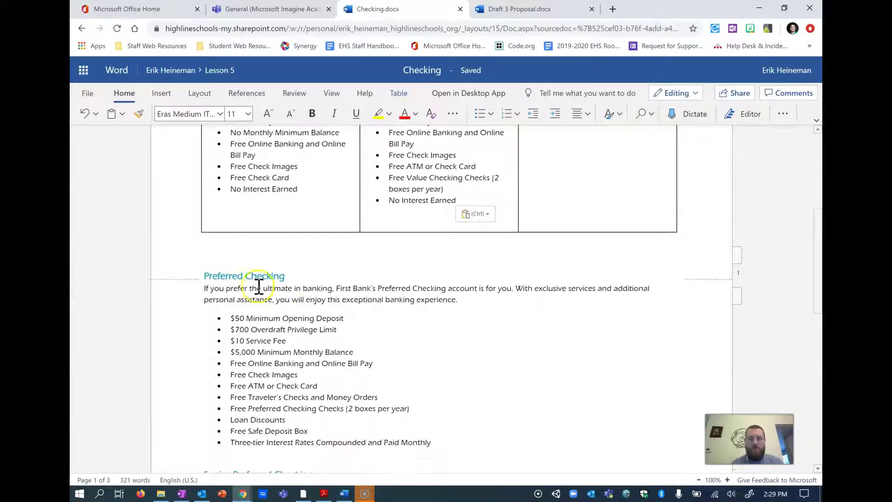
drag(207, 277, 481, 224)
key(ctrl+x)
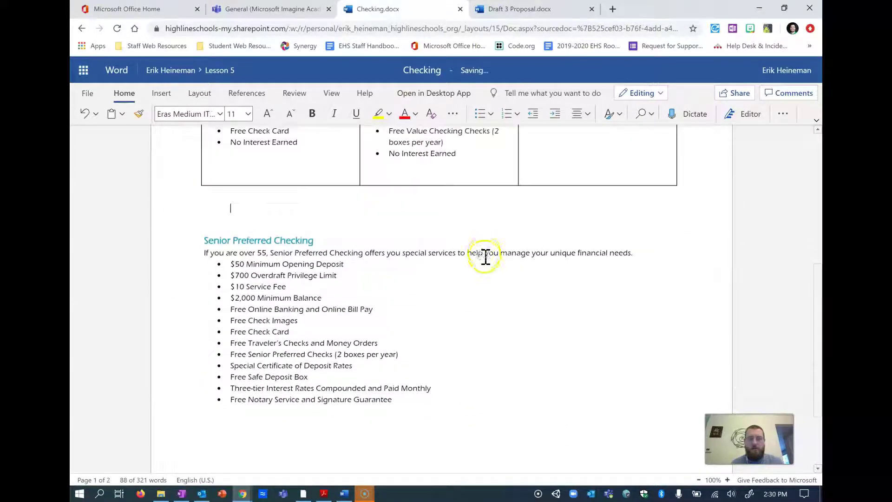
scroll(511, 254, up, 5)
click(533, 251)
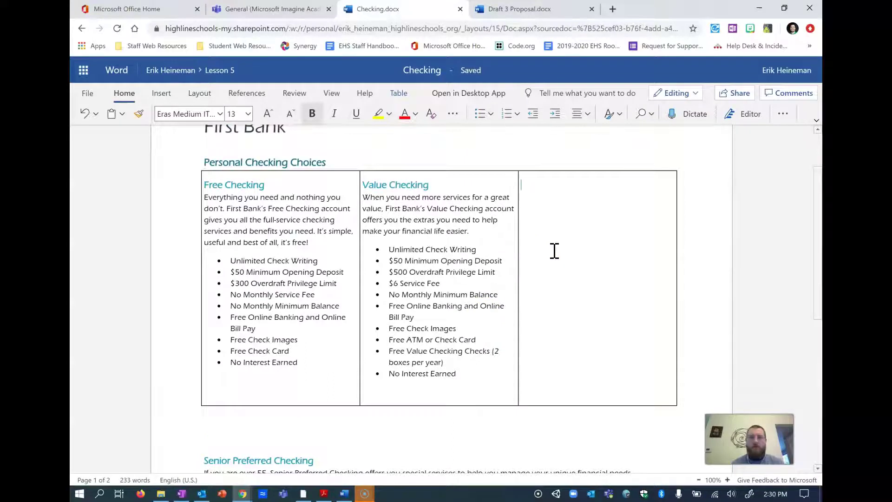
key(ctrl+v)
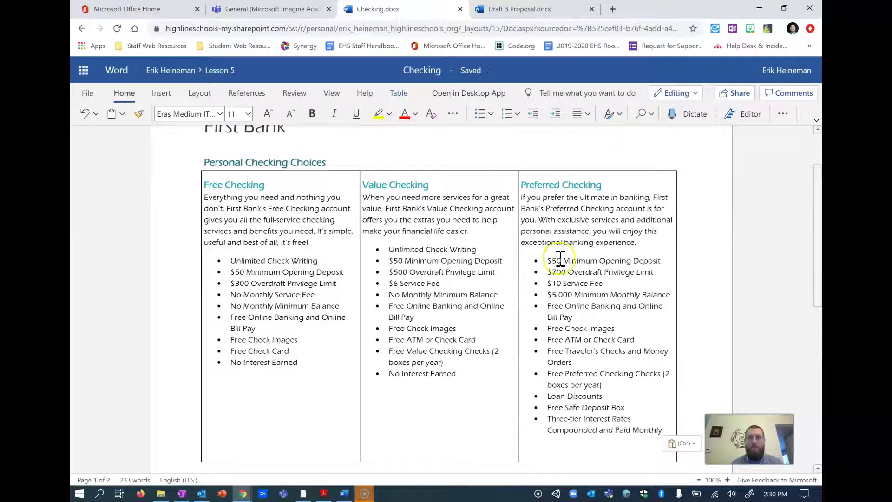
scroll(555, 255, down, 4)
click(358, 216)
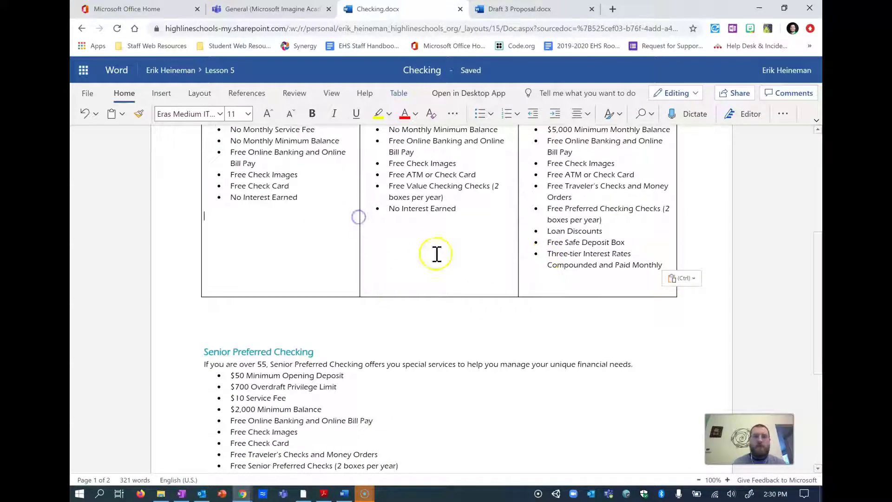
scroll(437, 253, up, 3)
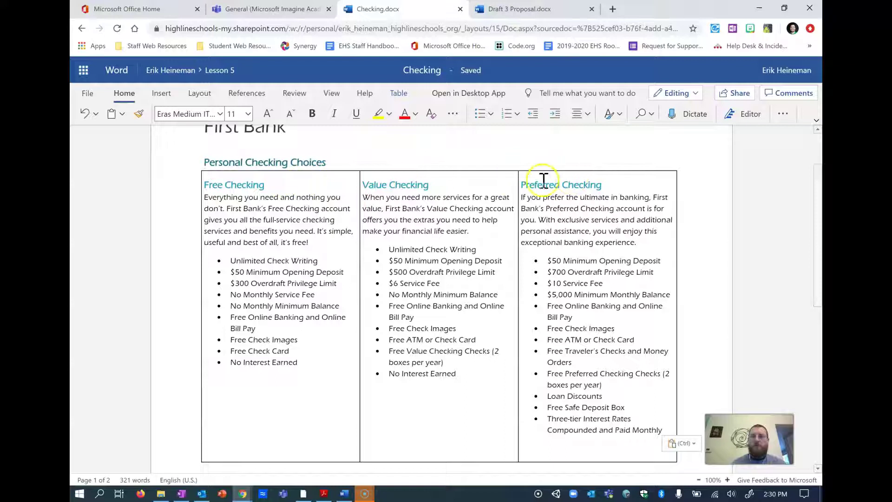
- Examine the table styles, style options and cell commands for a way to remove the table's borders
click(231, 188)
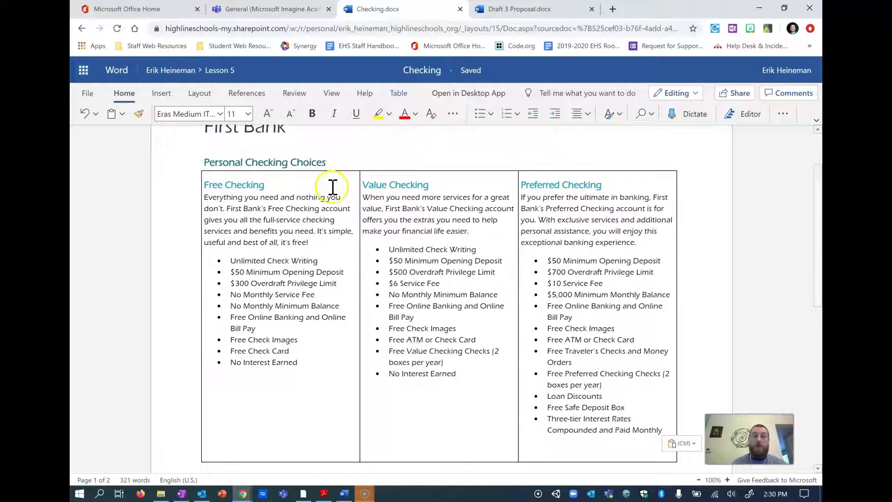
click(398, 93)
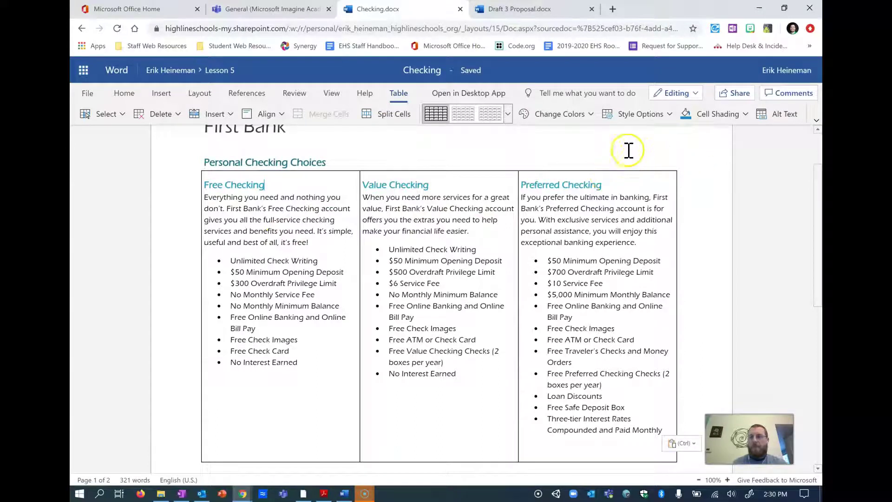
click(510, 114)
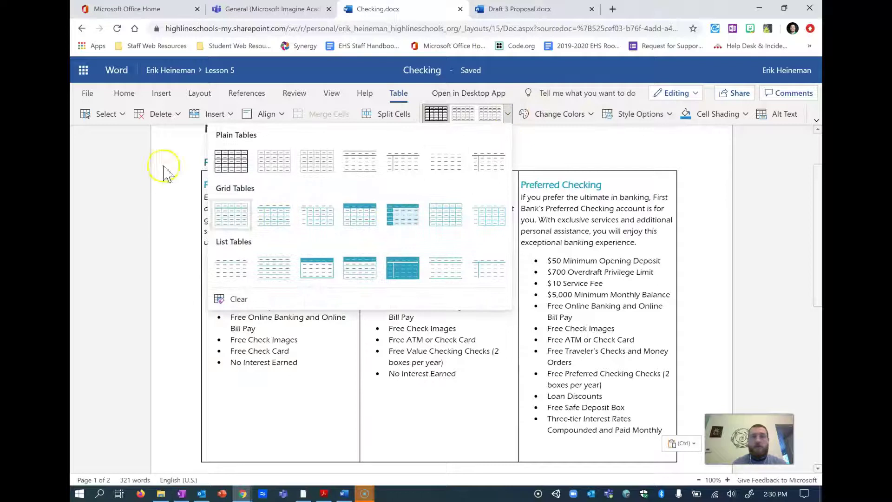
click(509, 114)
click(671, 115)
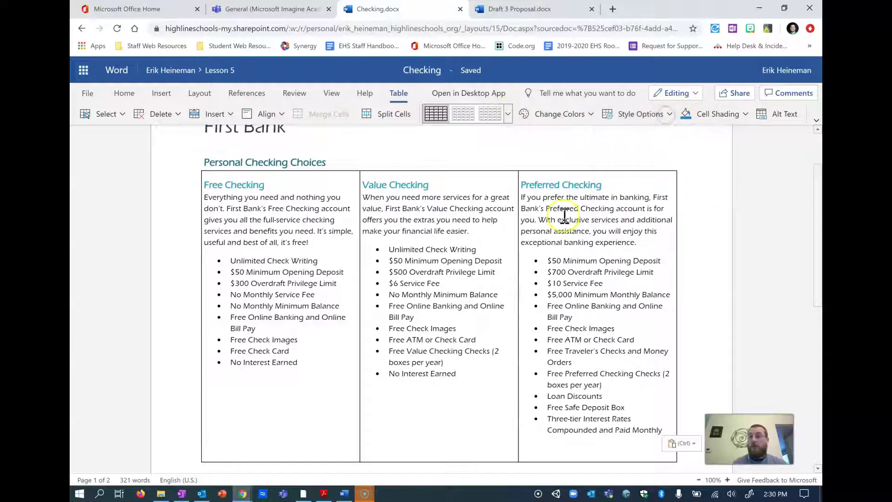
click(358, 188)
drag(352, 187, 581, 209)
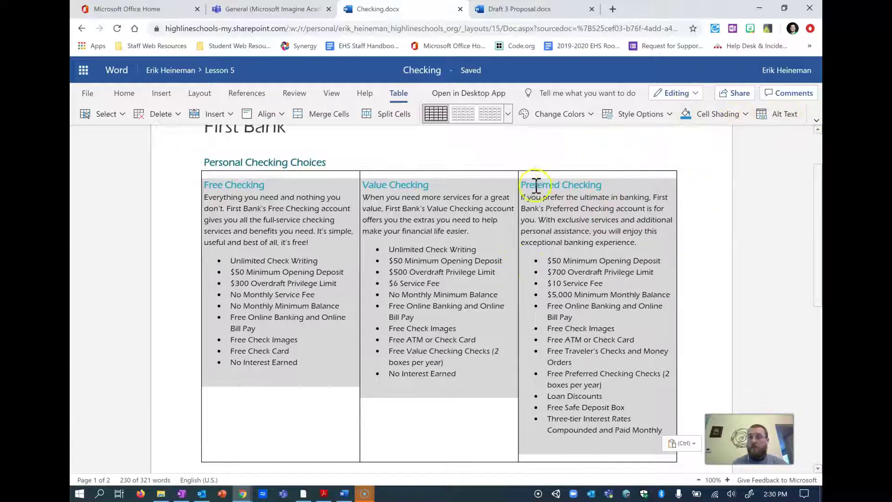
click(520, 191)
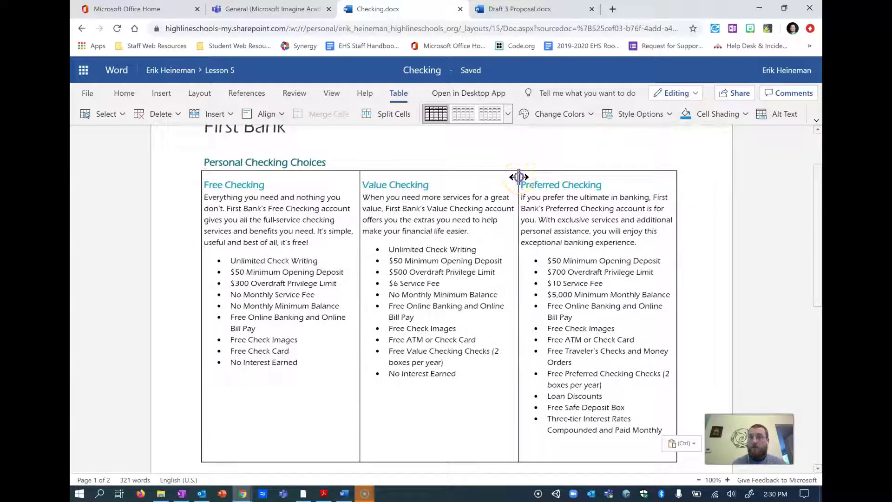
right_click(517, 178)
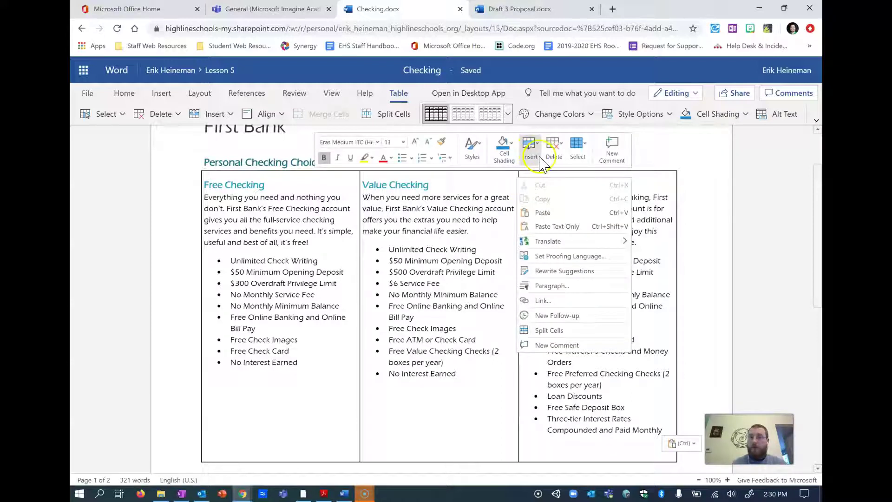
click(578, 149)
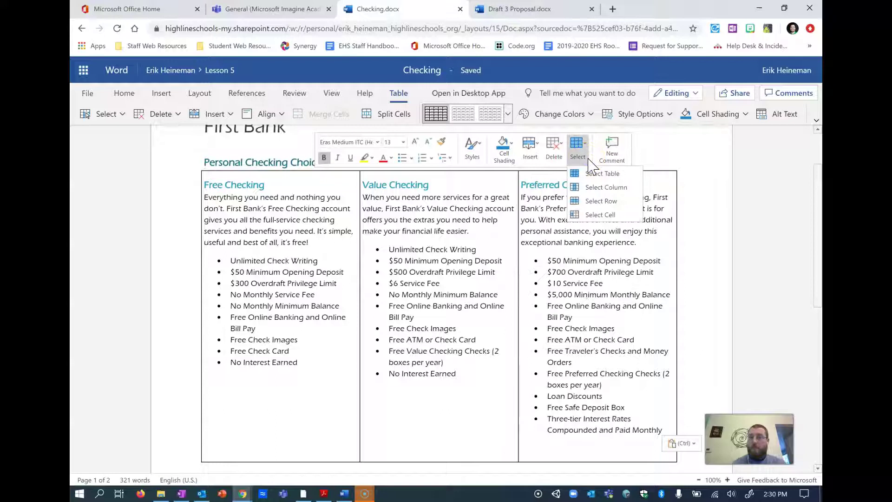
click(586, 154)
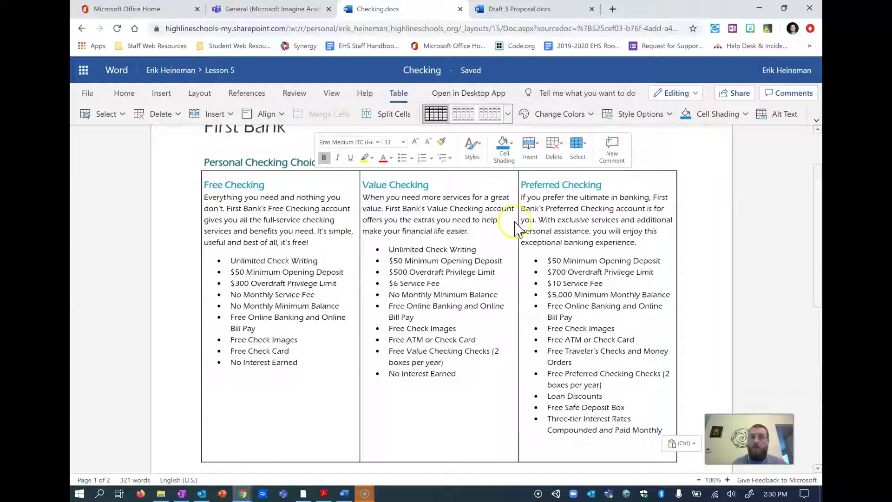
click(474, 145)
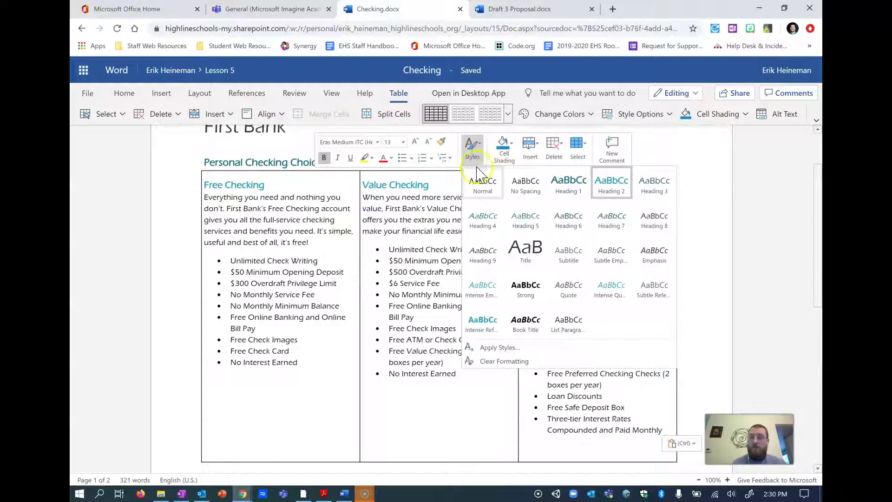
click(450, 248)
- Apply the borderless style from the Plain Tables group to the checking table
click(506, 113)
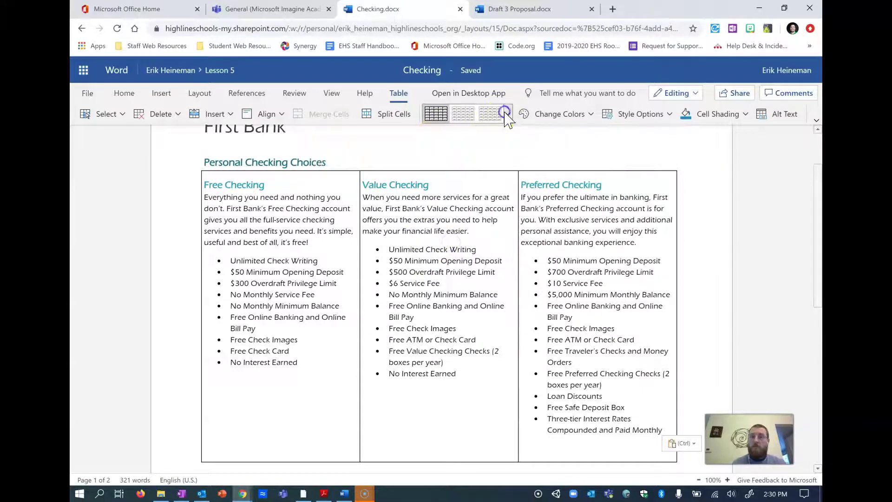
click(450, 164)
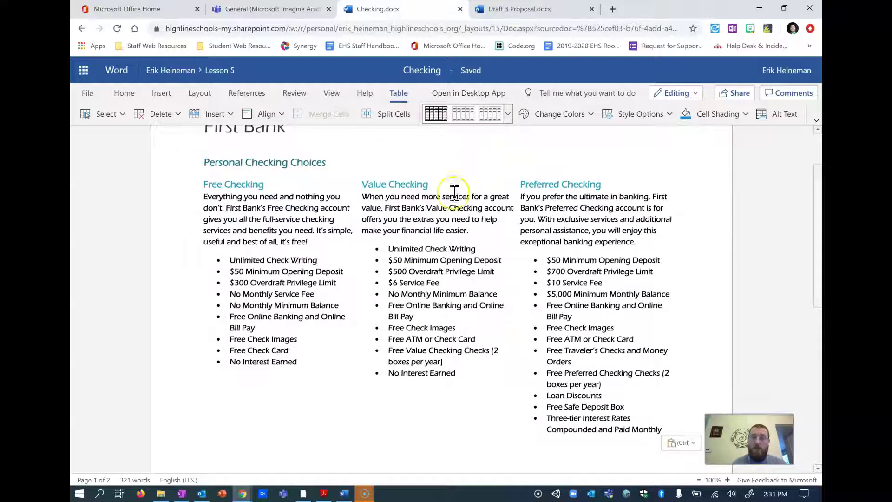
click(508, 114)
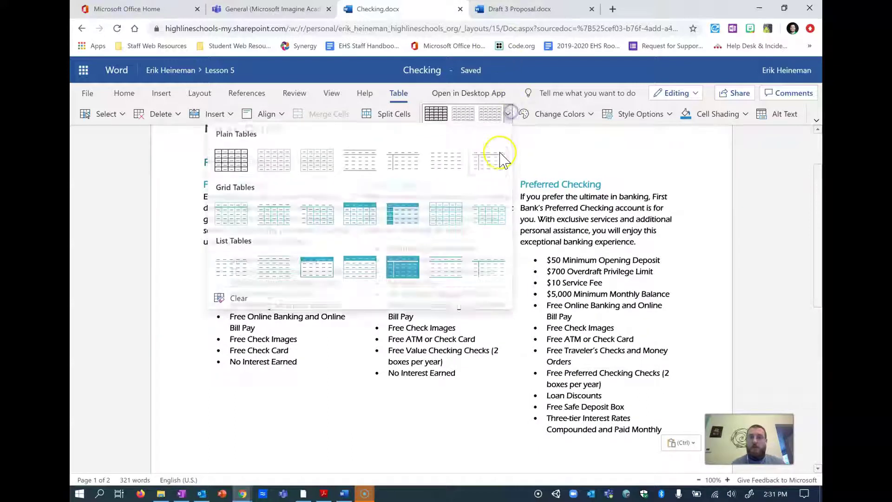
click(445, 163)
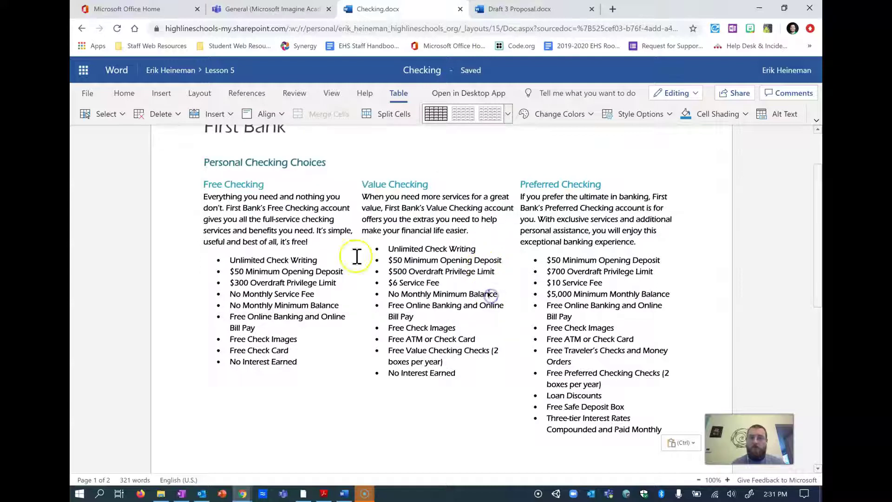
- Add a new row at the end of the checking table, above the Senior Preferred Checking section
scroll(644, 237, down, 5)
scroll(640, 219, up, 5)
scroll(642, 217, down, 3)
scroll(623, 167, up, 1)
scroll(613, 177, down, 2)
scroll(321, 316, up, 1)
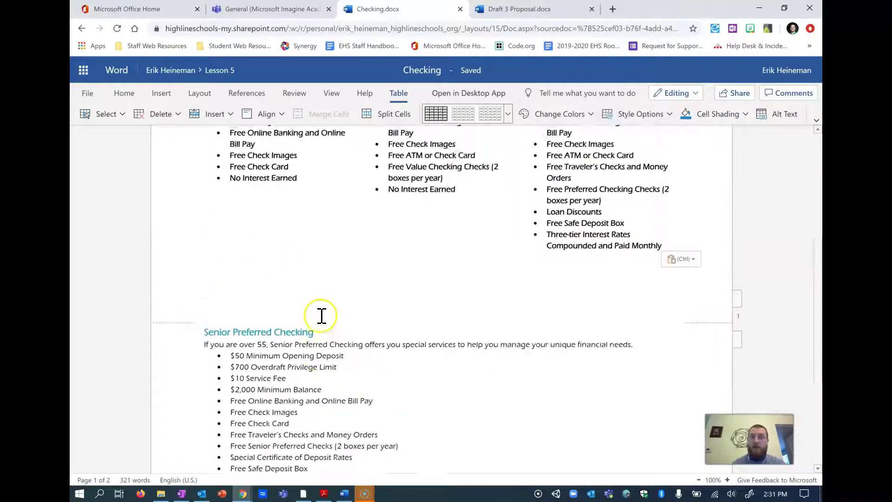
scroll(322, 316, up, 4)
scroll(673, 351, down, 4)
click(680, 208)
scroll(664, 251, up, 3)
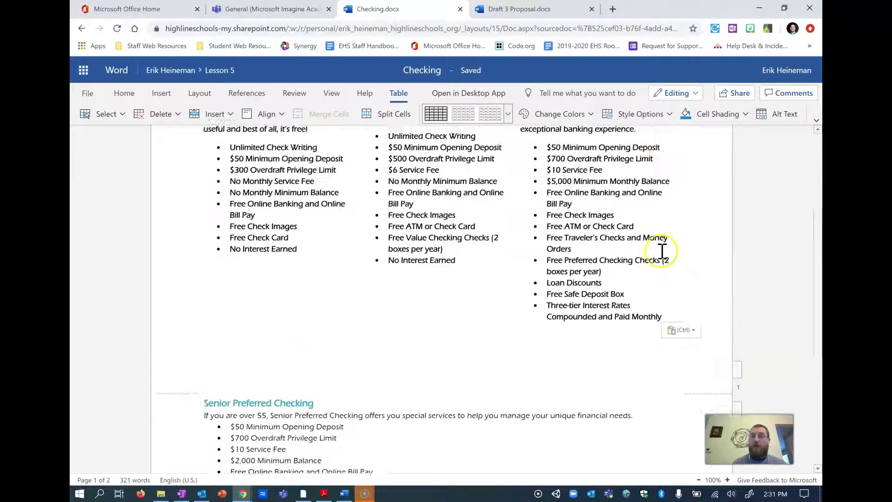
scroll(676, 246, down, 5)
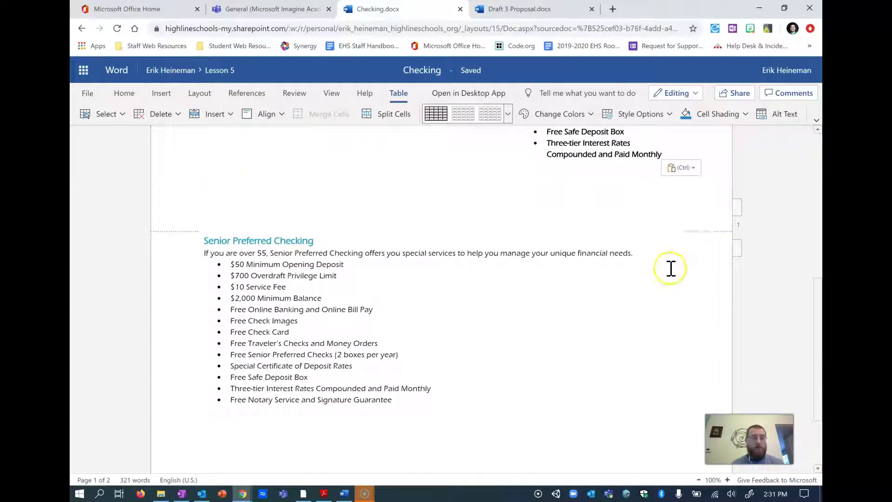
key(Return)
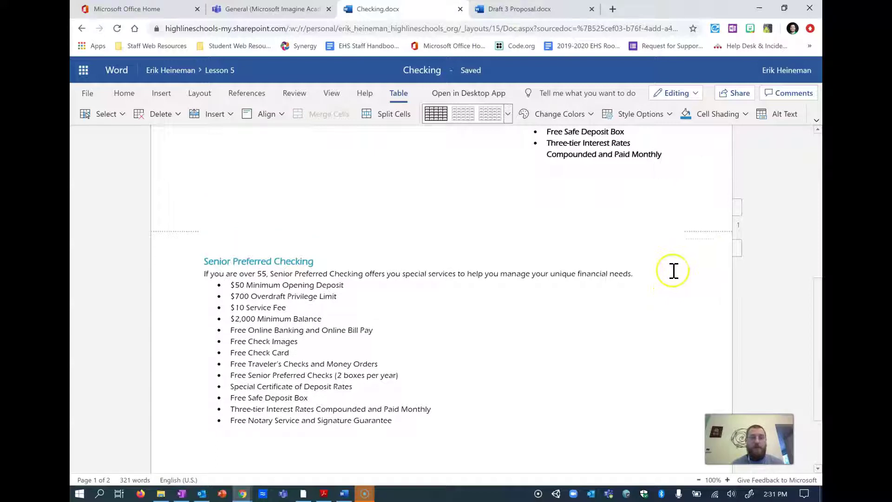
- Move the Senior Preferred Checking heading, description and bullet list into the first cell of the new table row
mouse_move(203, 258)
mouse_down()
mouse_move(235, 259)
mouse_move(409, 392)
mouse_move(433, 428)
mouse_up()
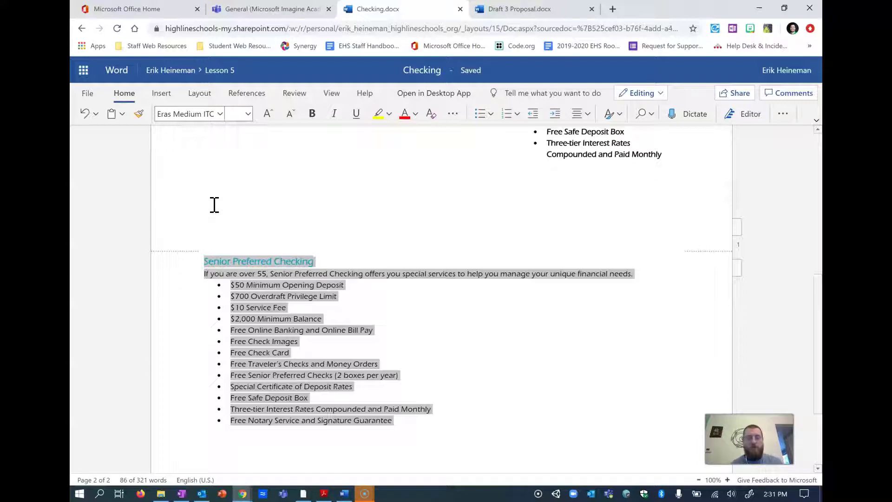
key(ctrl+x)
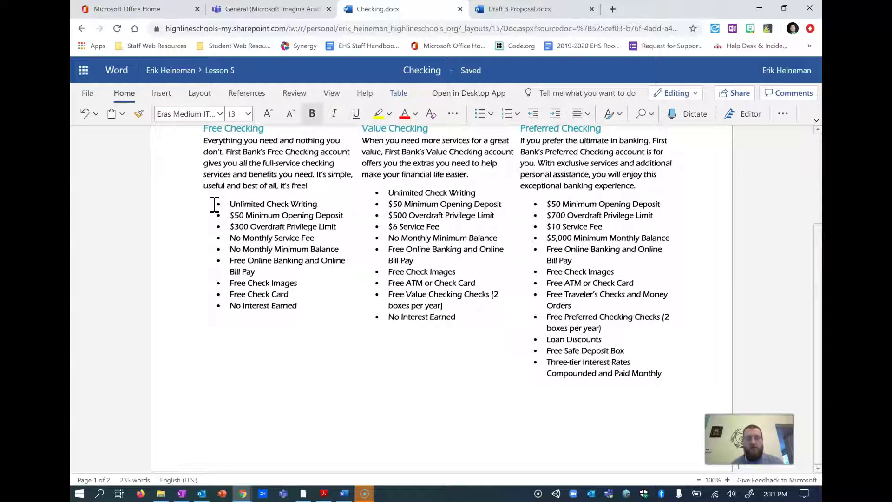
key(ctrl+v)
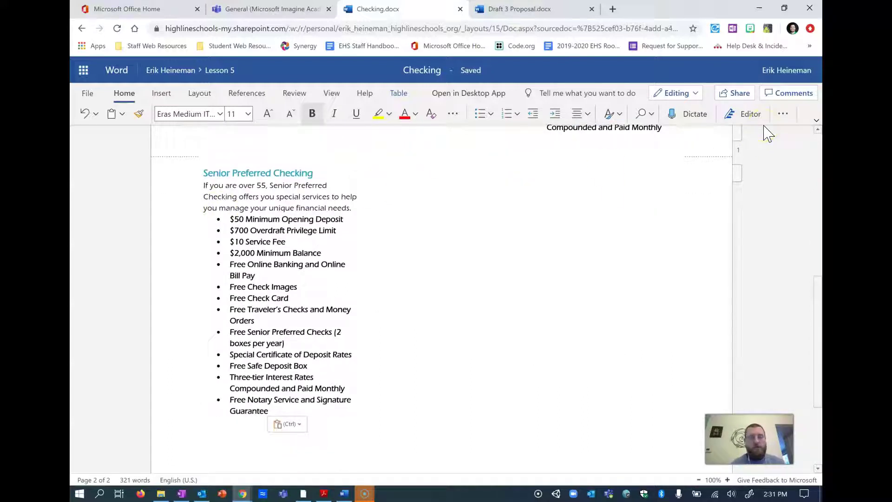
key(ctrl)
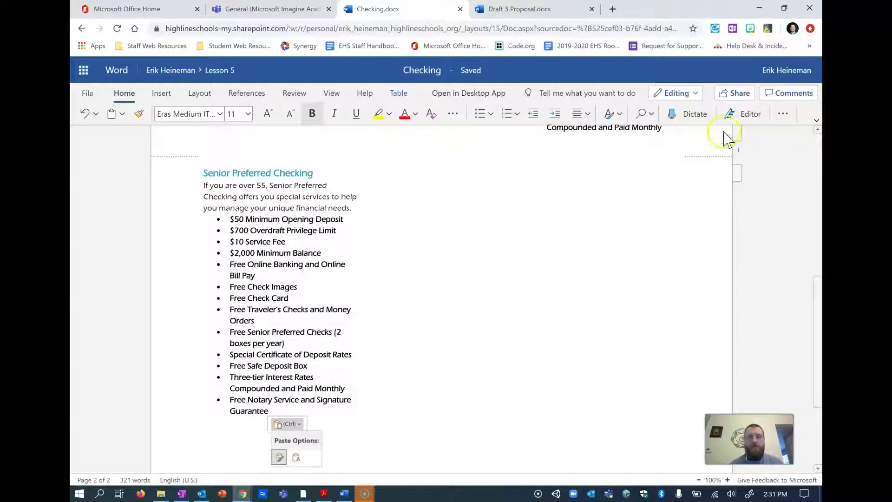
click(393, 186)
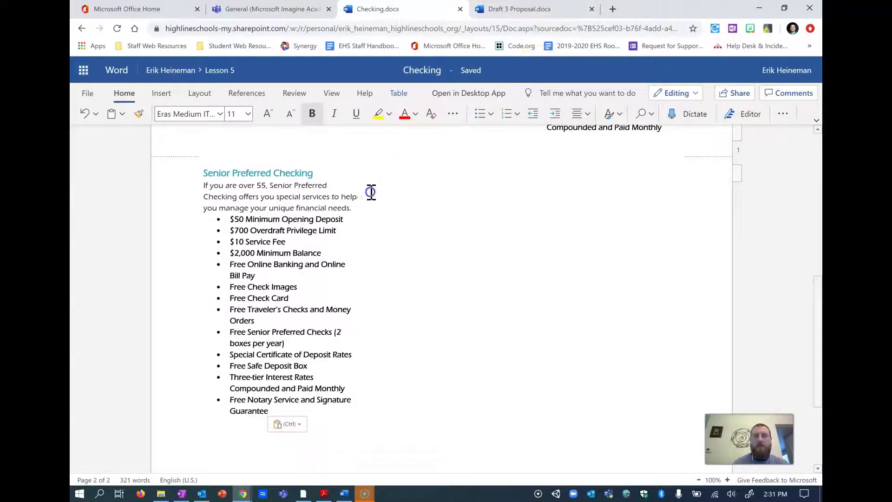
scroll(422, 176, up, 6)
scroll(446, 184, up, 3)
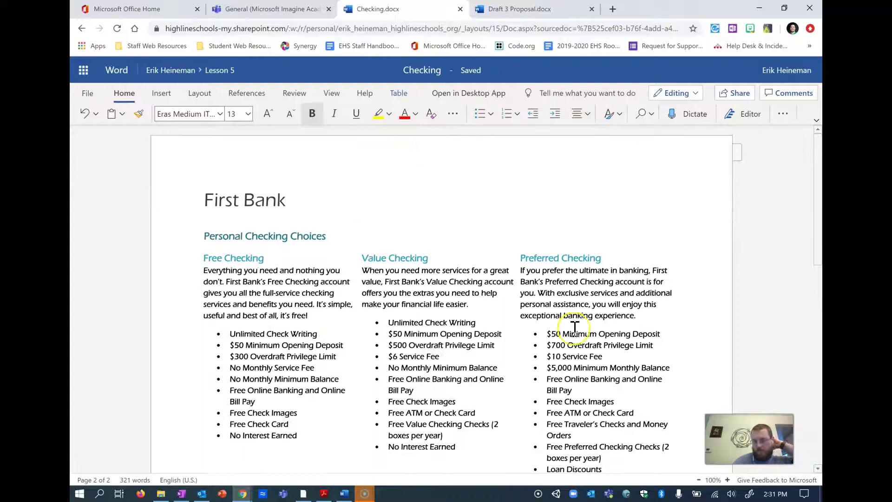
- Apply the plain grid style with black borders to the checking table and review the cell outlines
click(399, 91)
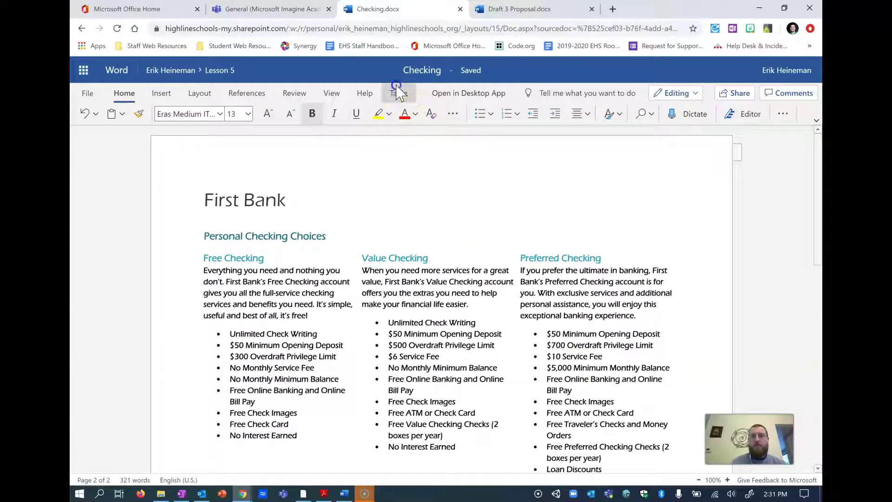
click(437, 116)
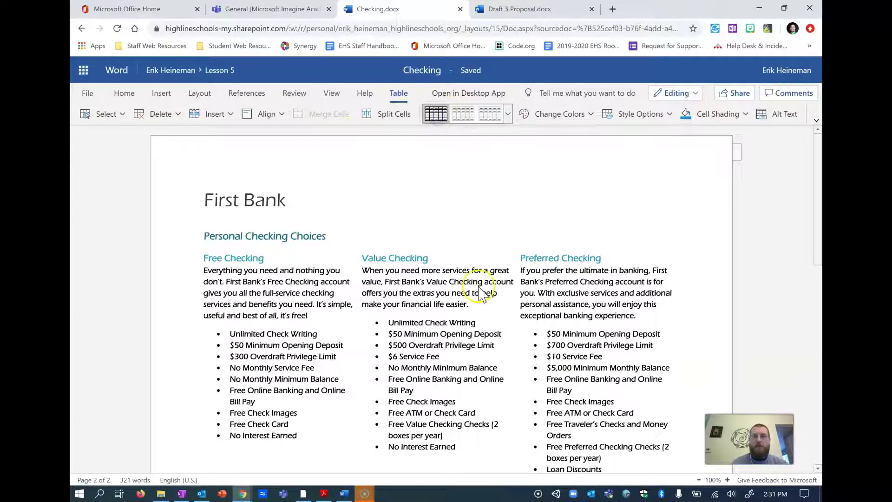
scroll(481, 293, down, 10)
scroll(481, 286, up, 6)
scroll(483, 277, down, 5)
scroll(486, 273, up, 5)
scroll(488, 269, down, 5)
scroll(490, 262, up, 8)
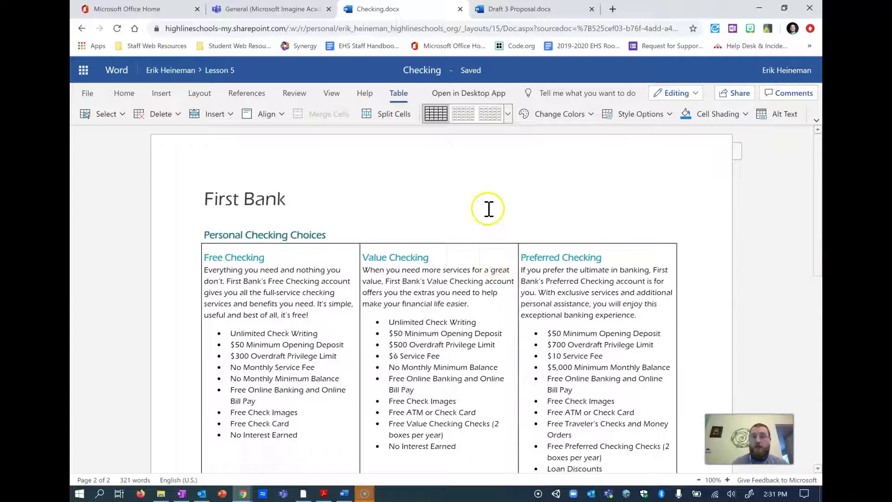
scroll(488, 205, down, 2)
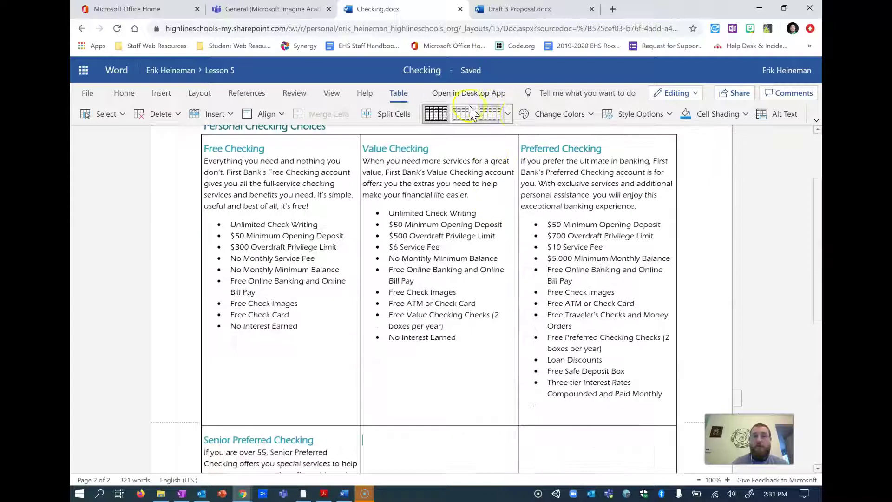
- Apply the borderless style from the Plain Tables group to the checking table again and review the layout down to Senior Preferred Checking
click(509, 114)
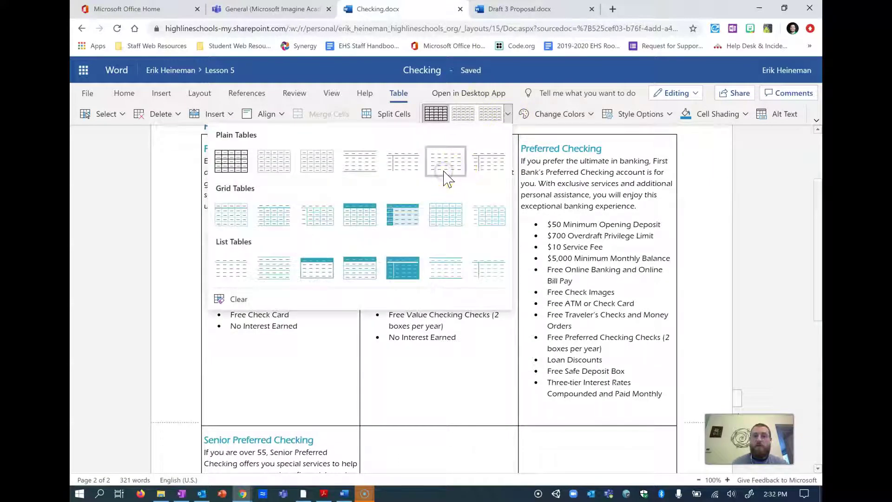
click(446, 162)
scroll(479, 245, down, 5)
scroll(474, 261, up, 3)
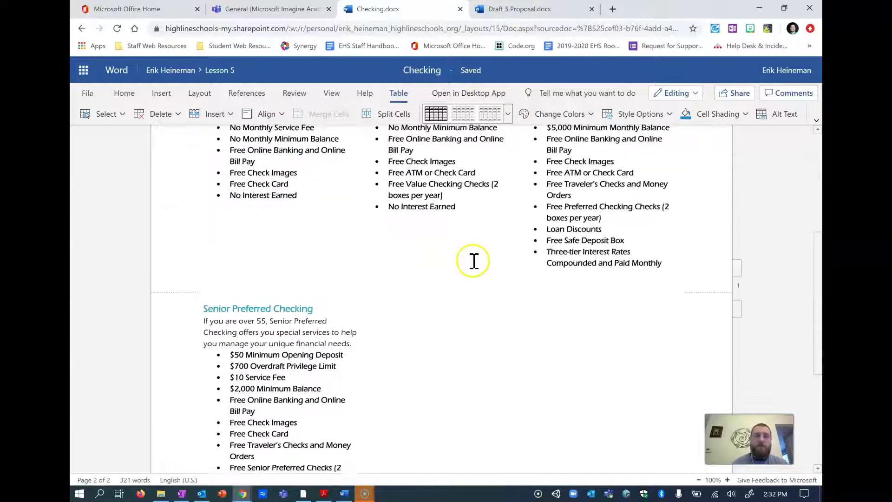
scroll(474, 261, up, 3)
scroll(477, 260, down, 2)
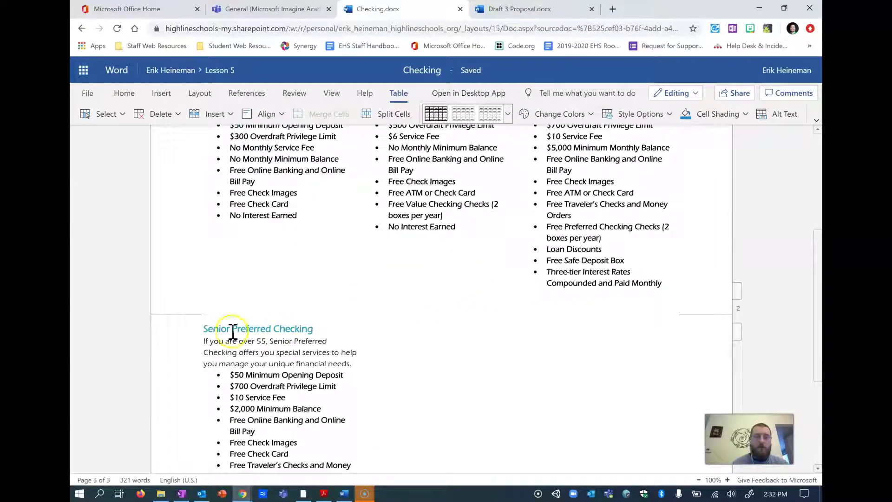
scroll(480, 303, up, 2)
scroll(454, 293, down, 3)
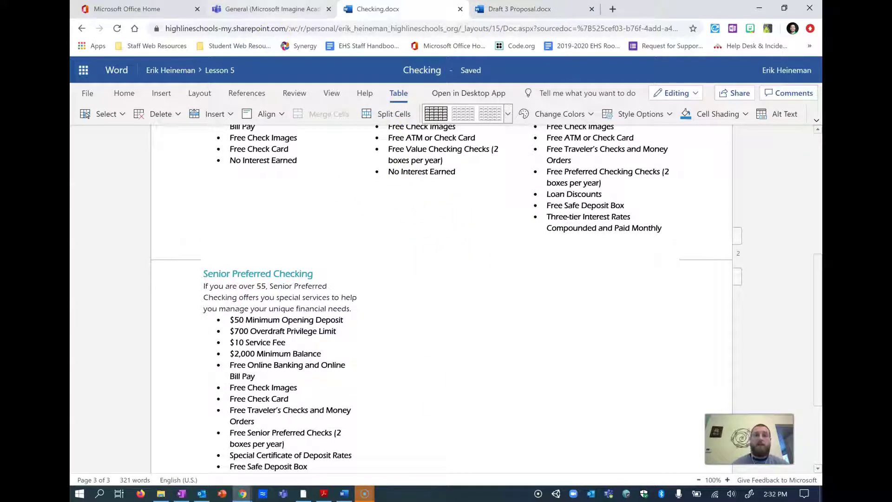
- Switch to the class notebook in Teams and read the exercise on creating a text box layout with linked text boxes
click(275, 9)
scroll(488, 256, down, 5)
scroll(489, 255, down, 4)
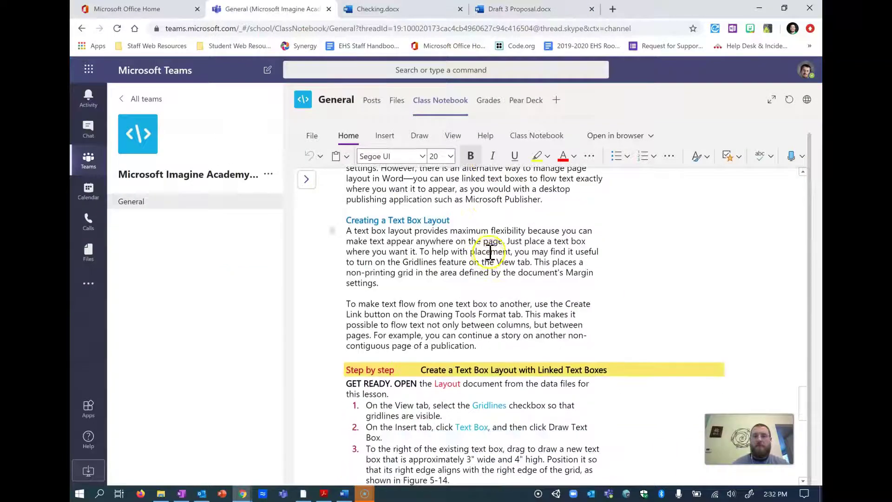
scroll(561, 274, down, 2)
scroll(559, 271, up, 2)
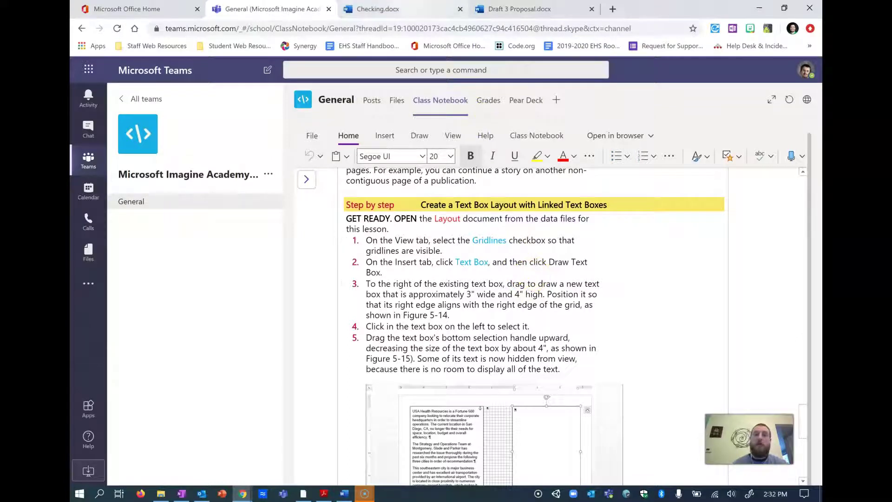
- Return to the Checking document in Word and check the available insert commands for a text box option
click(396, 9)
click(158, 94)
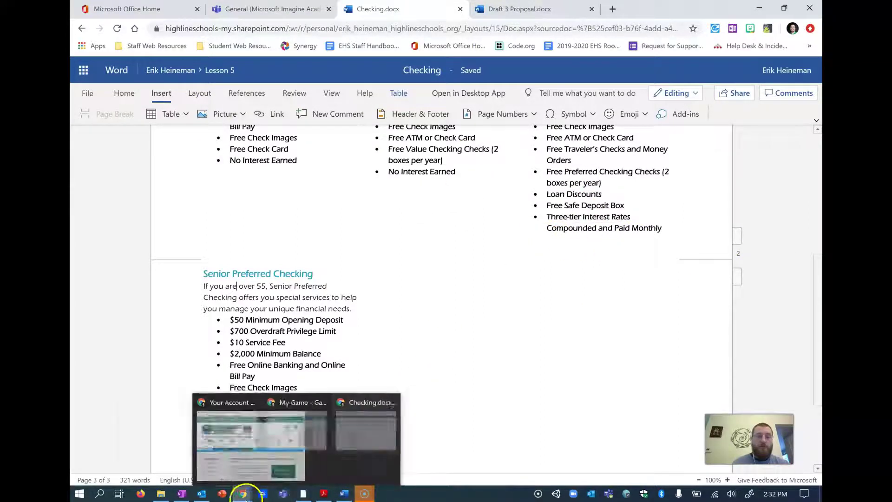
mouse_move(365, 498)
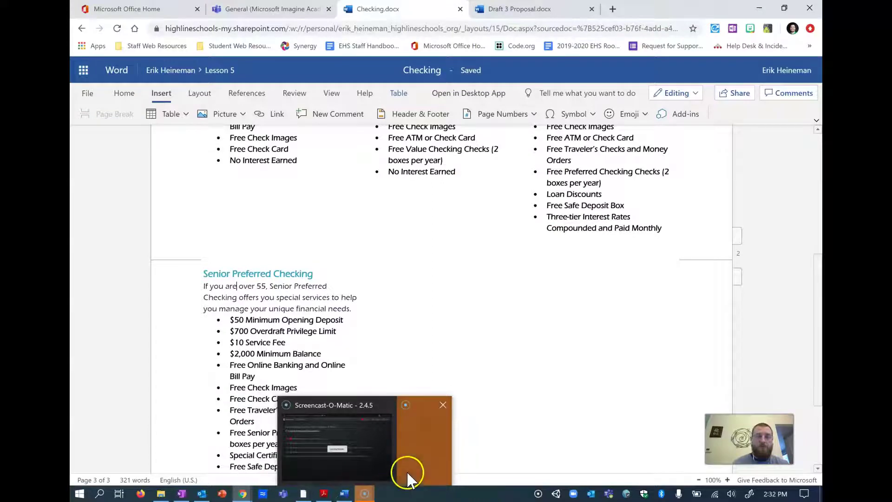
mouse_move(406, 474)
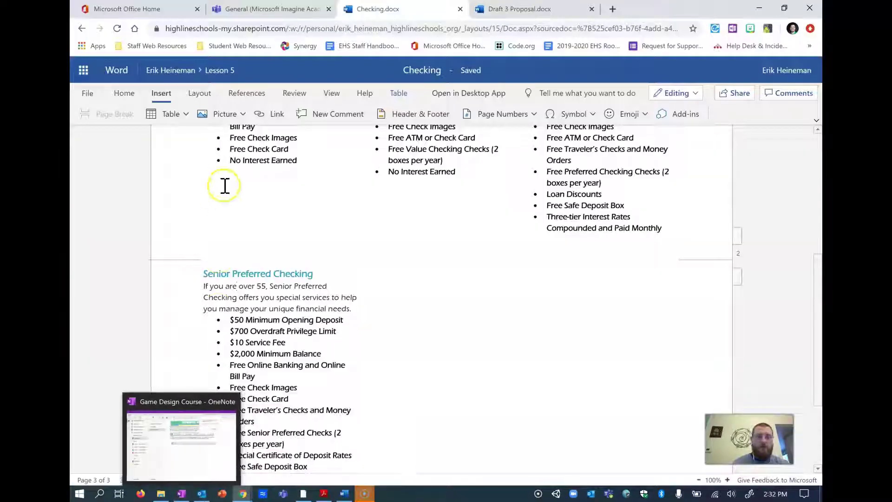
click(228, 173)
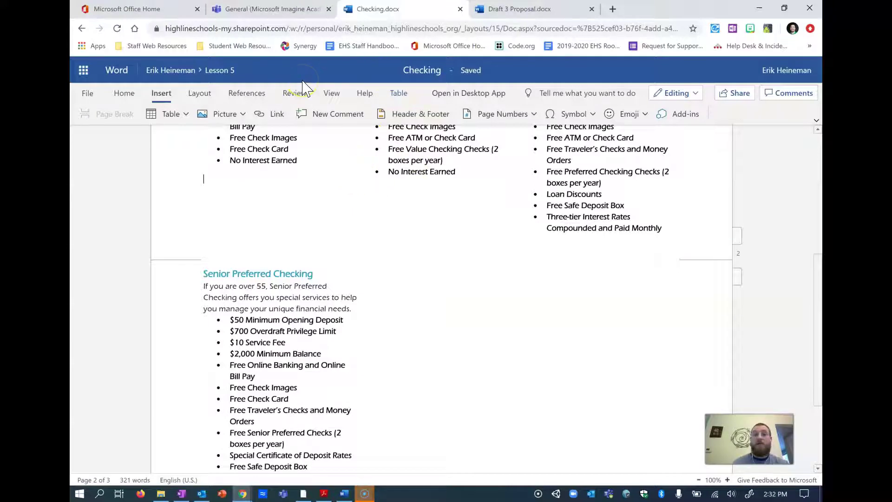
- Switch back to the class notebook in Teams and read the remaining linked text box instructions through to the closing step
click(269, 9)
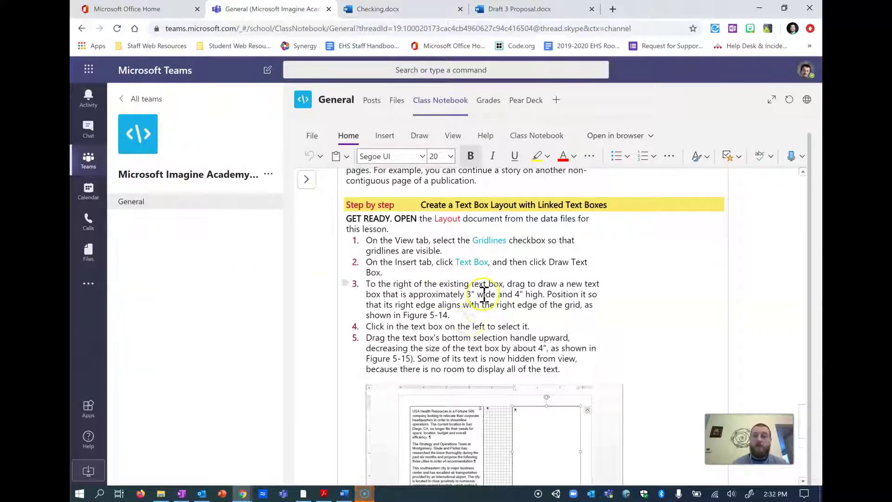
scroll(474, 279, down, 3)
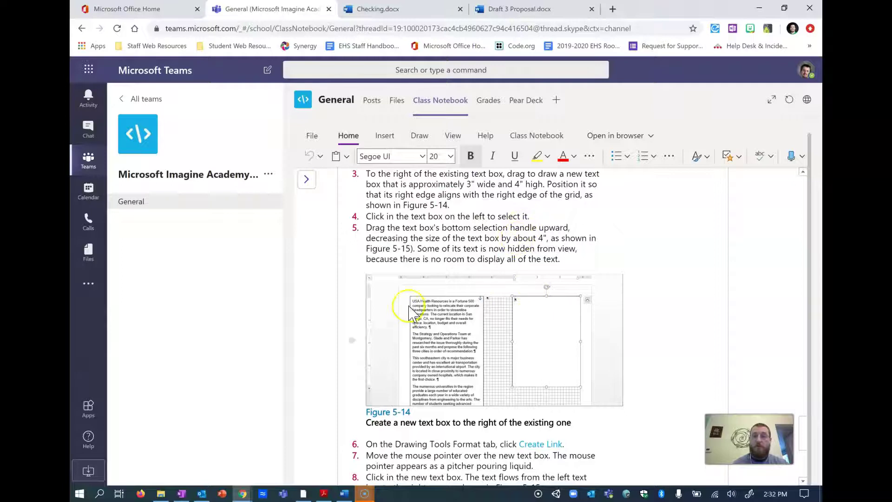
scroll(446, 307, down, 3)
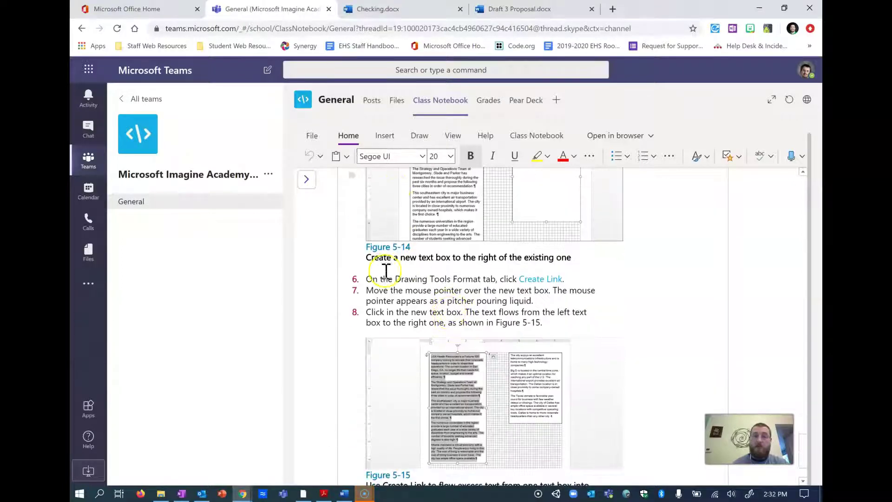
scroll(458, 305, down, 2)
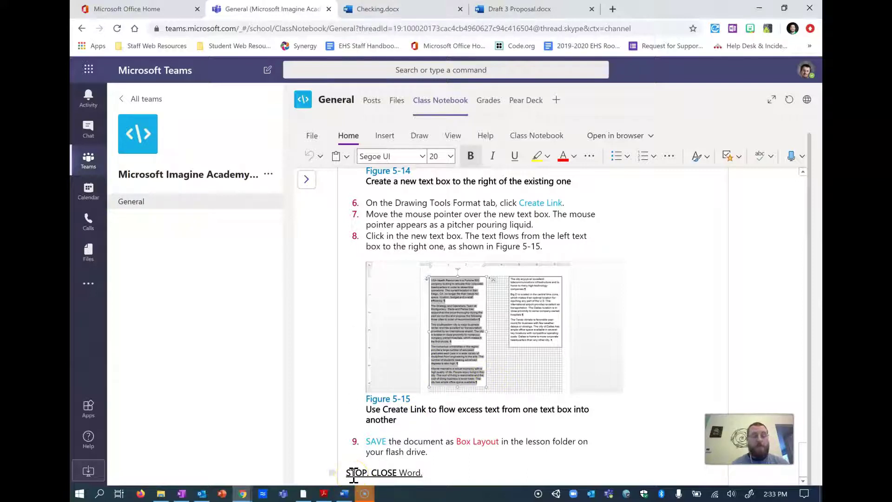
click(323, 475)
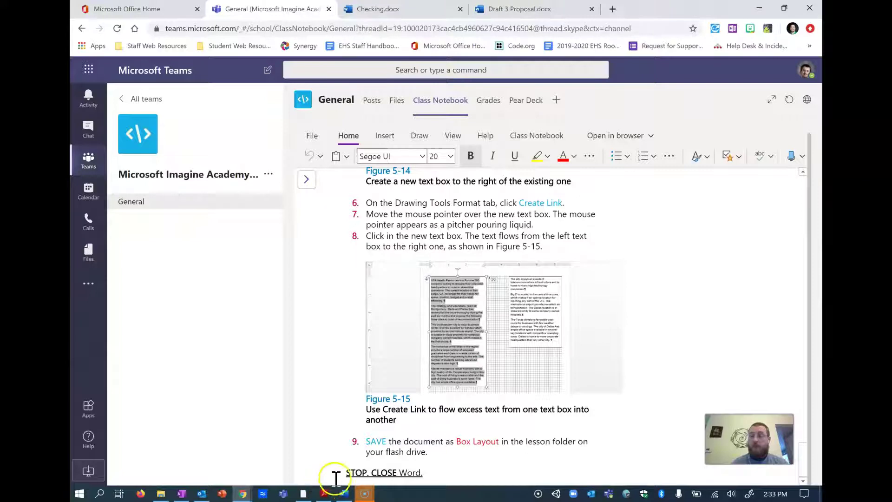